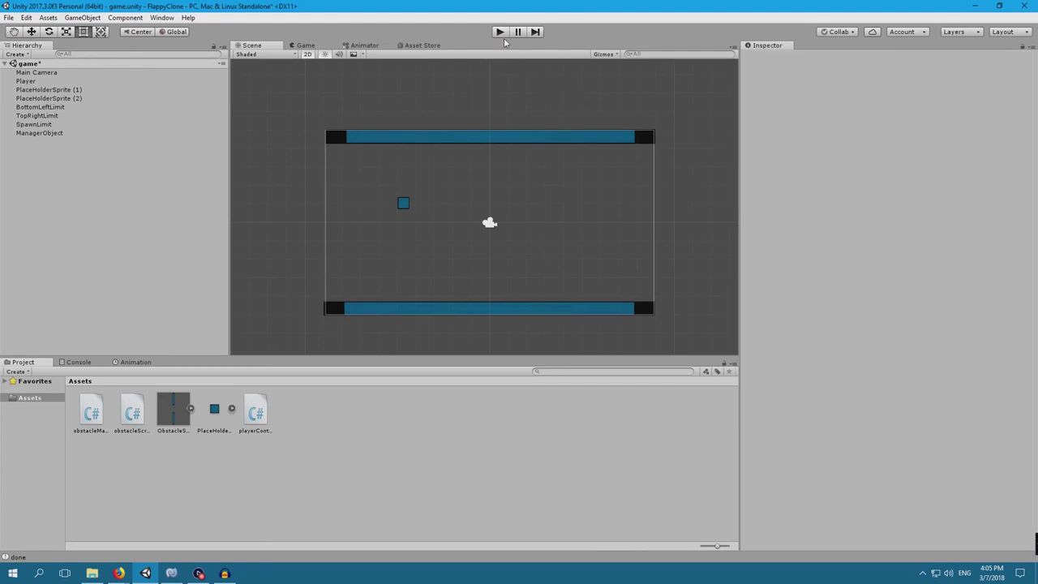
Step: Play-test the game, flapping the player square five times with Space, then stop
left_click(500, 33)
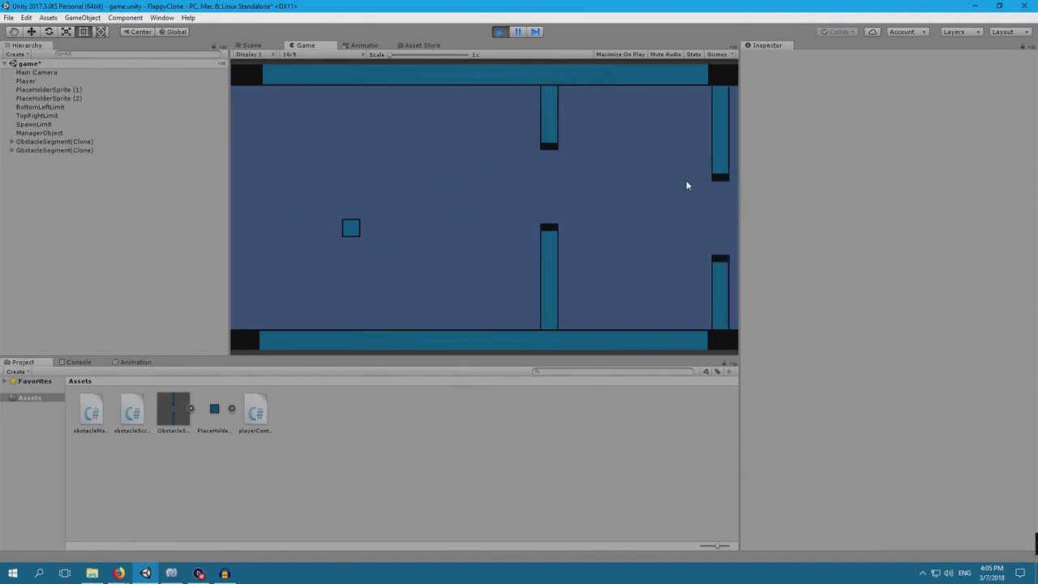
key("space")
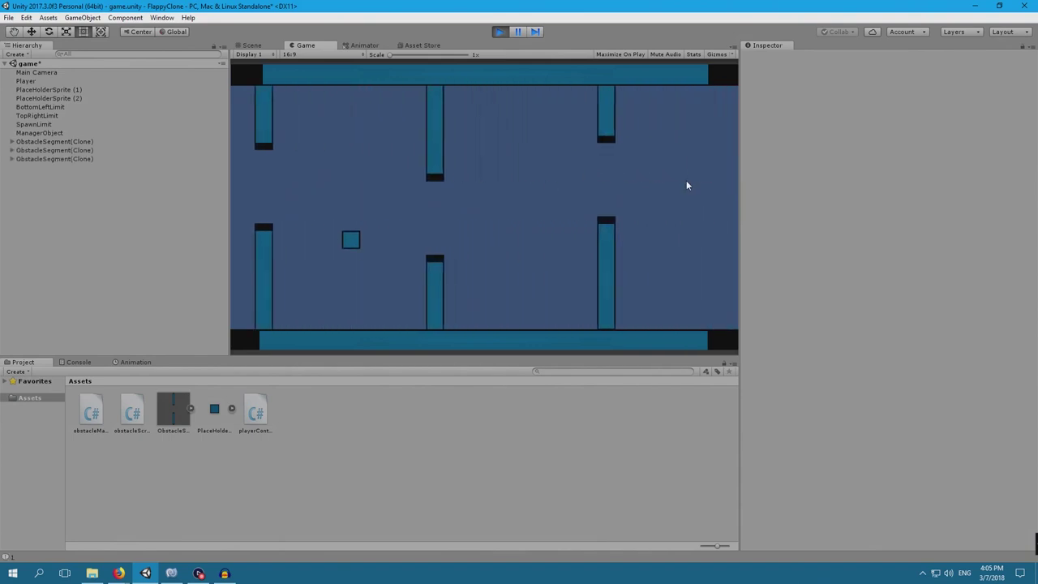
key("space")
key("space")
key("space")
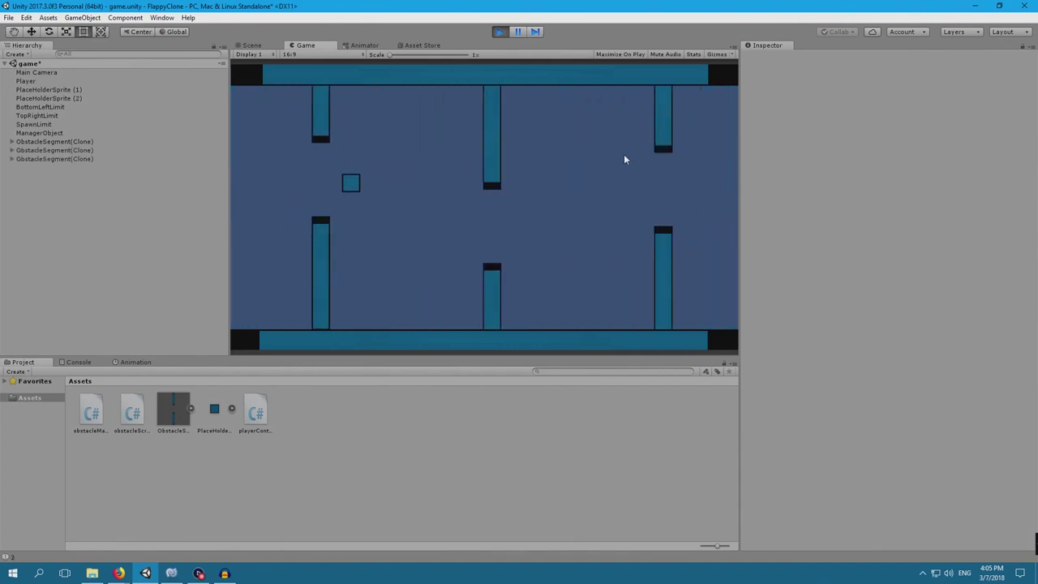
key("space")
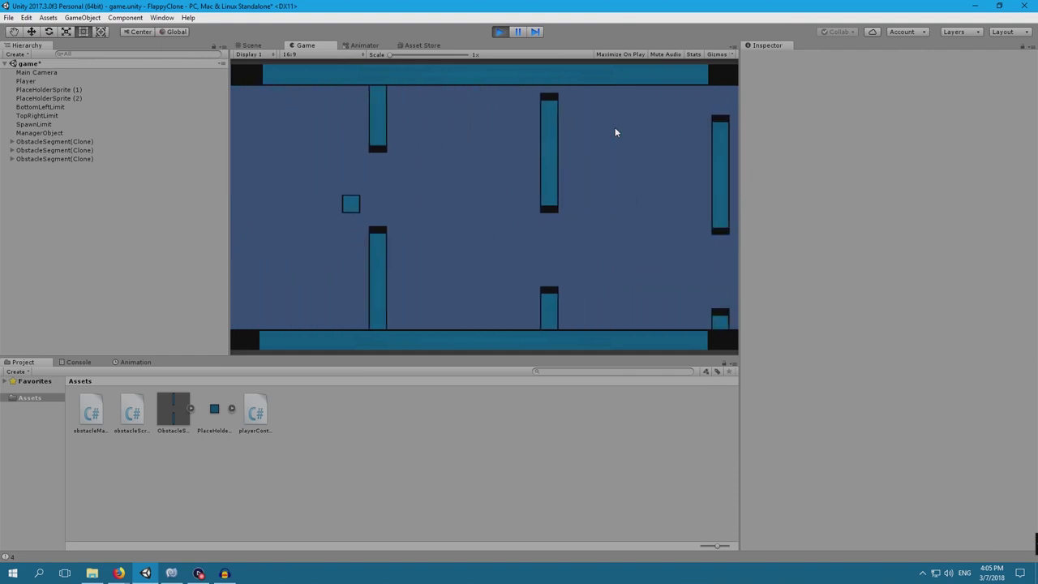
key("space")
key("space")
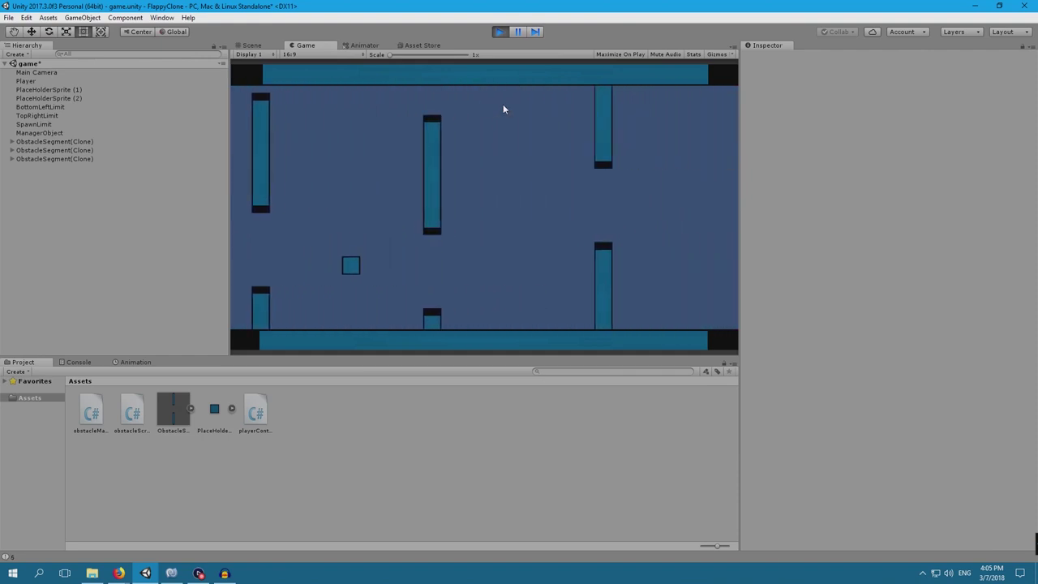
key("space")
key("space")
key("space")
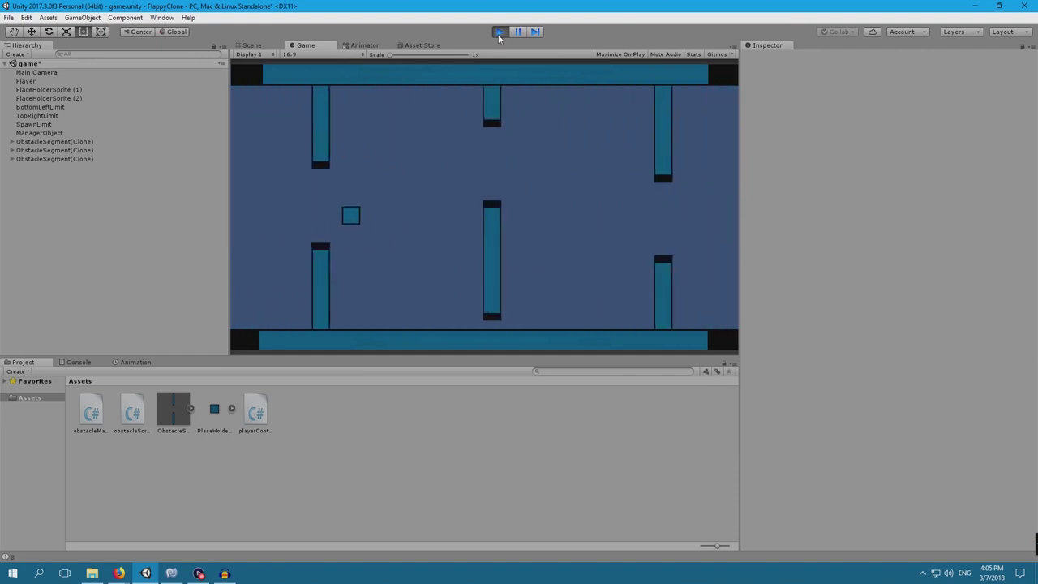
left_click(500, 31)
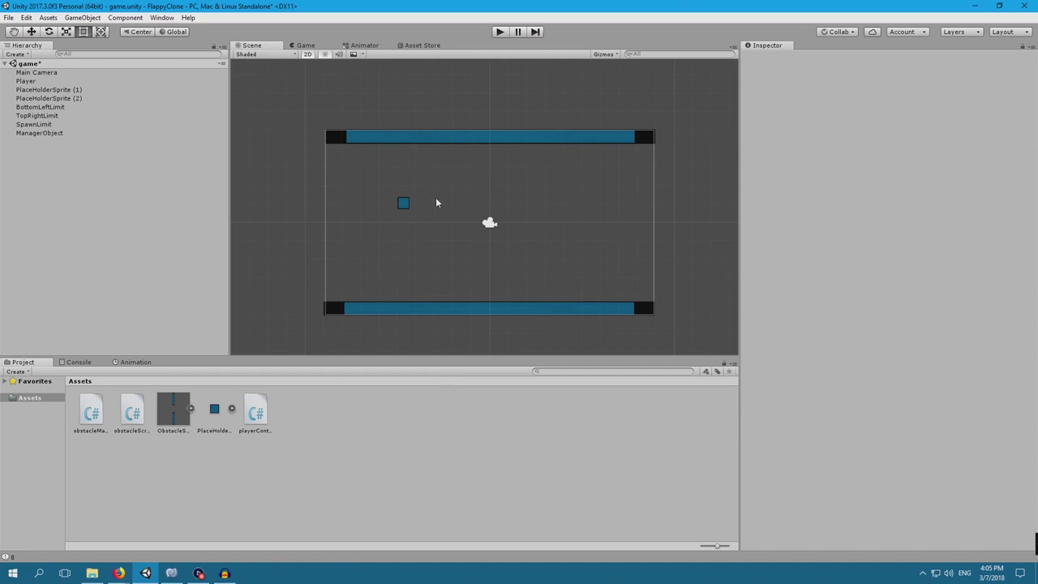
Step: Import flyer.png from Pictures > LessonStuff2 into Unity's Assets and select it
left_click(91, 573)
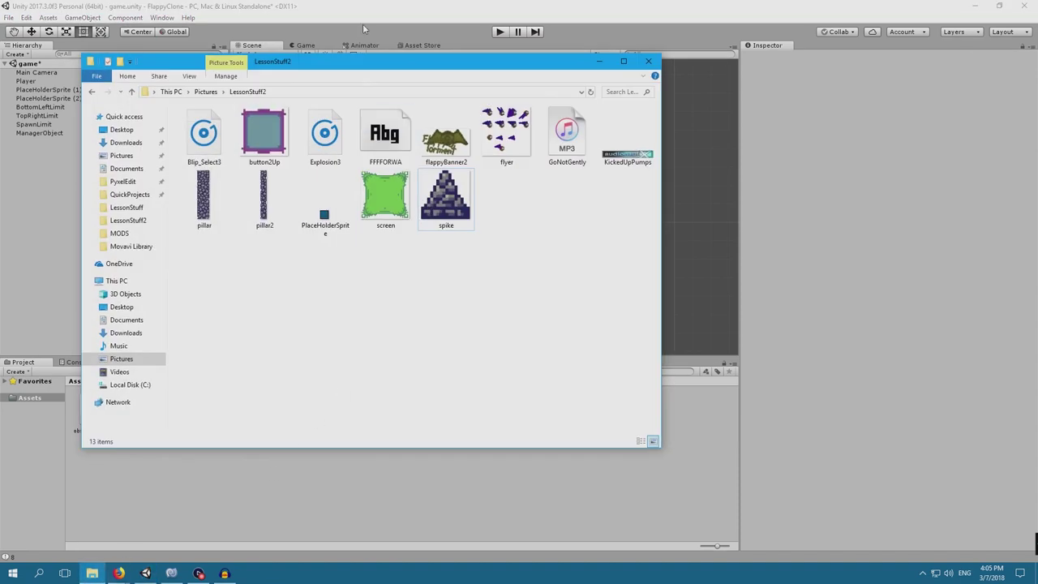
left_click_drag(354, 70, 686, 107)
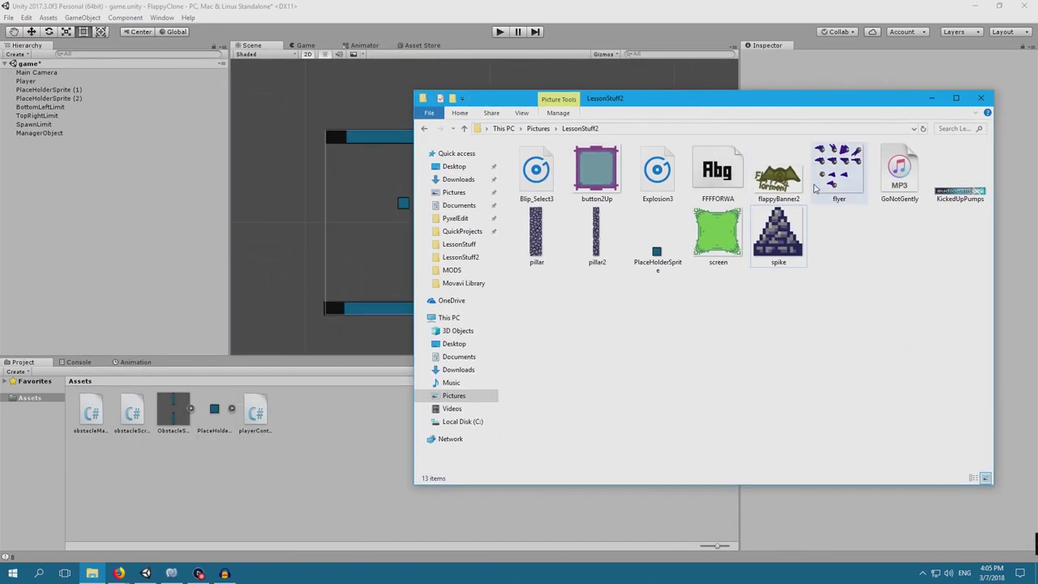
left_click_drag(836, 173, 347, 448)
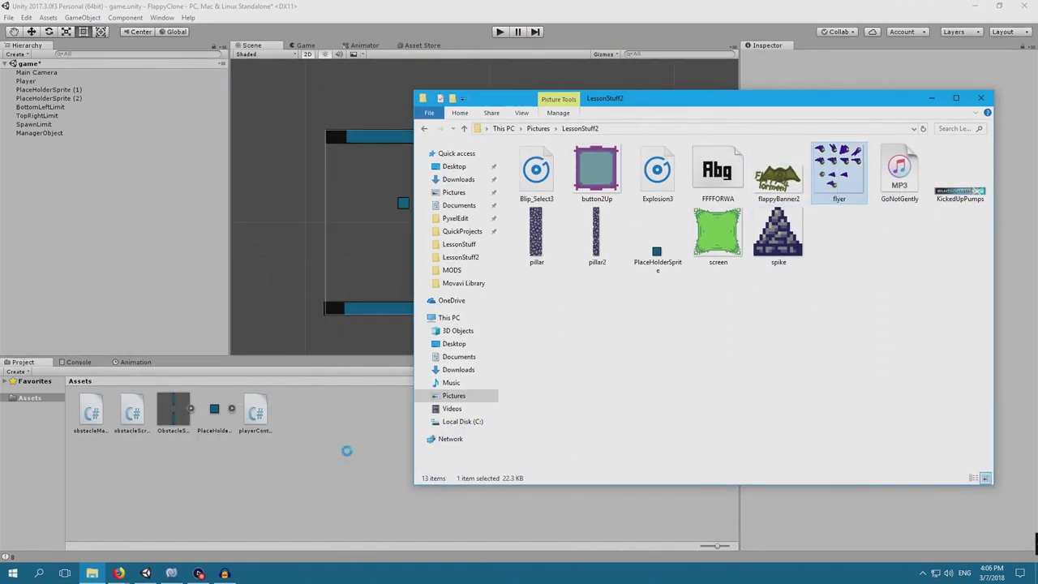
left_click(290, 481)
left_click(94, 412)
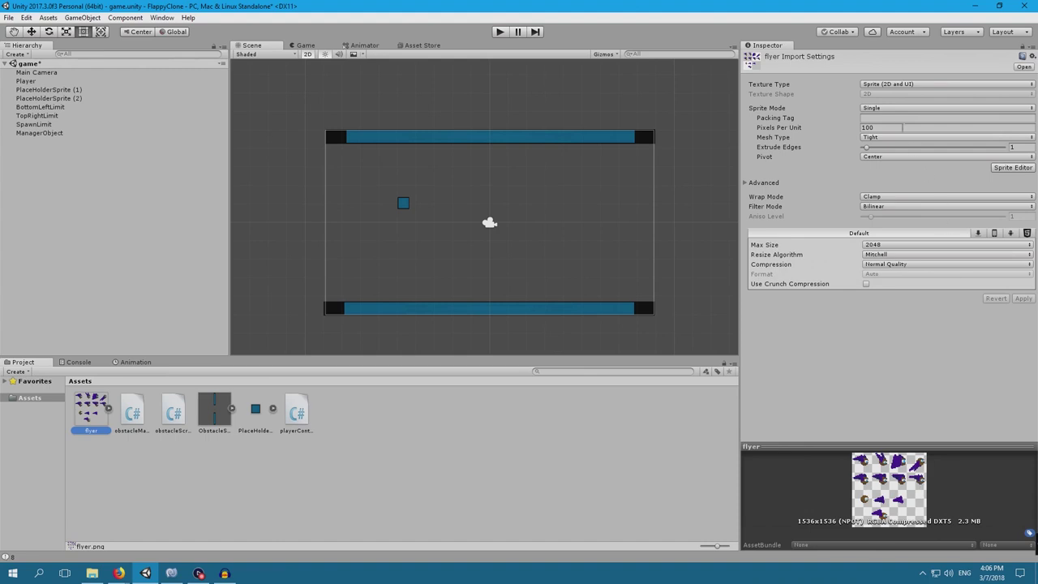
Step: Set flyer.png's Sprite Mode to Multiple and apply it in the Sprite Editor
left_click(896, 108)
left_click(892, 128)
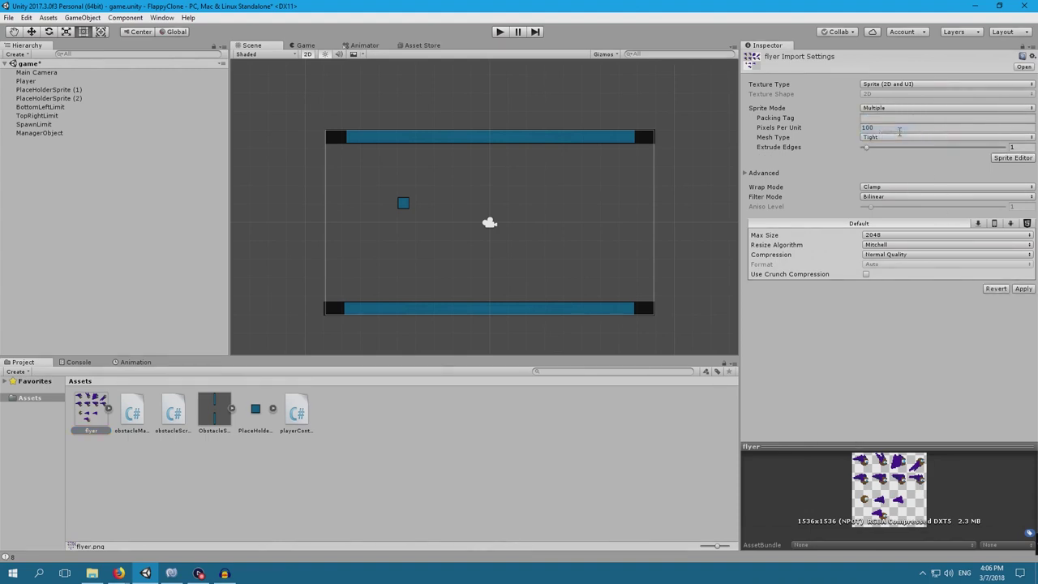
left_click(1006, 159)
left_click(556, 307)
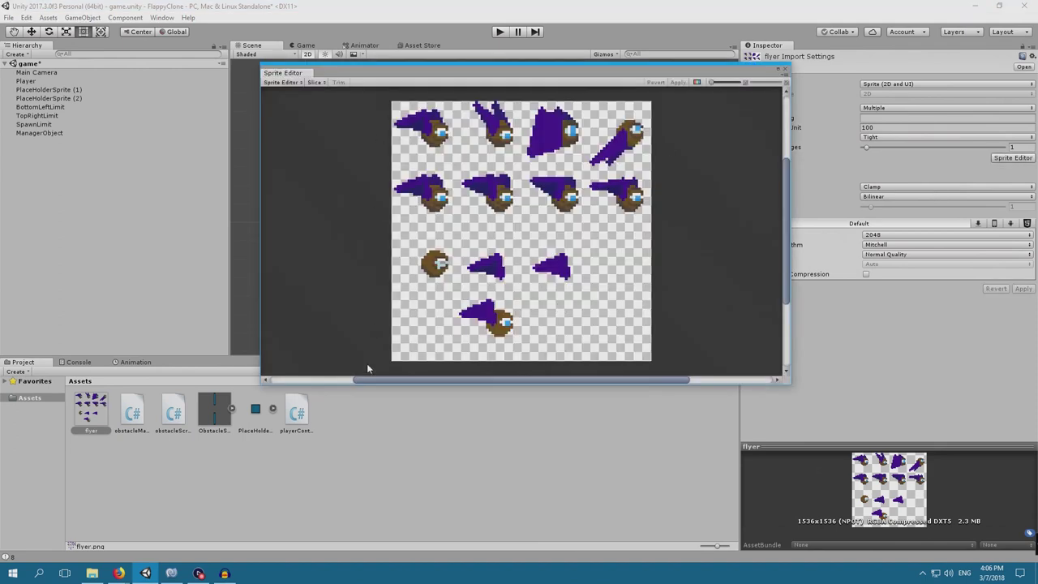
Step: Slice the sheet by Grid By Cell Count into 4 columns and 4 rows, then apply
left_click(314, 83)
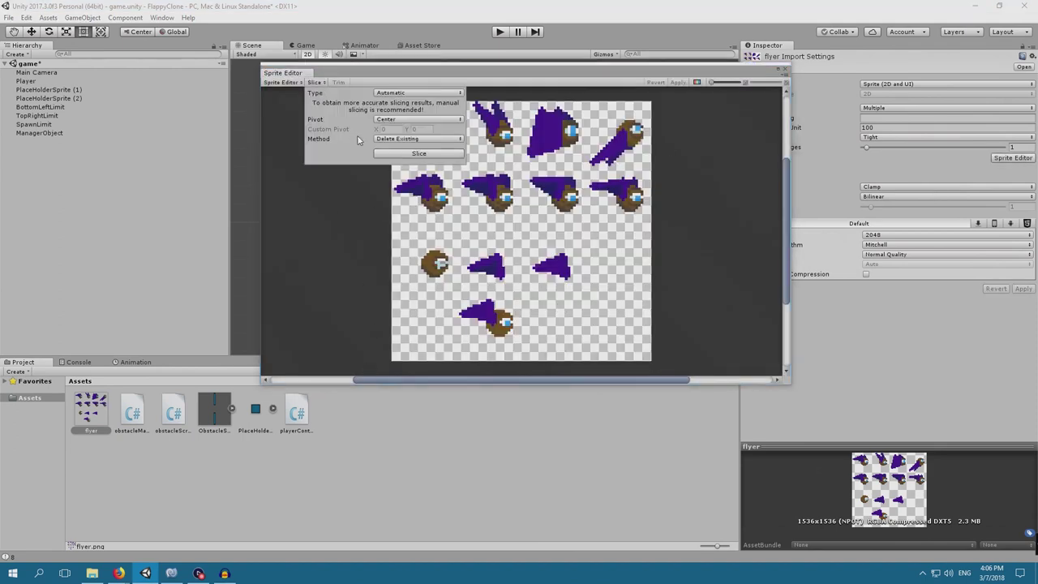
left_click(394, 93)
left_click(406, 130)
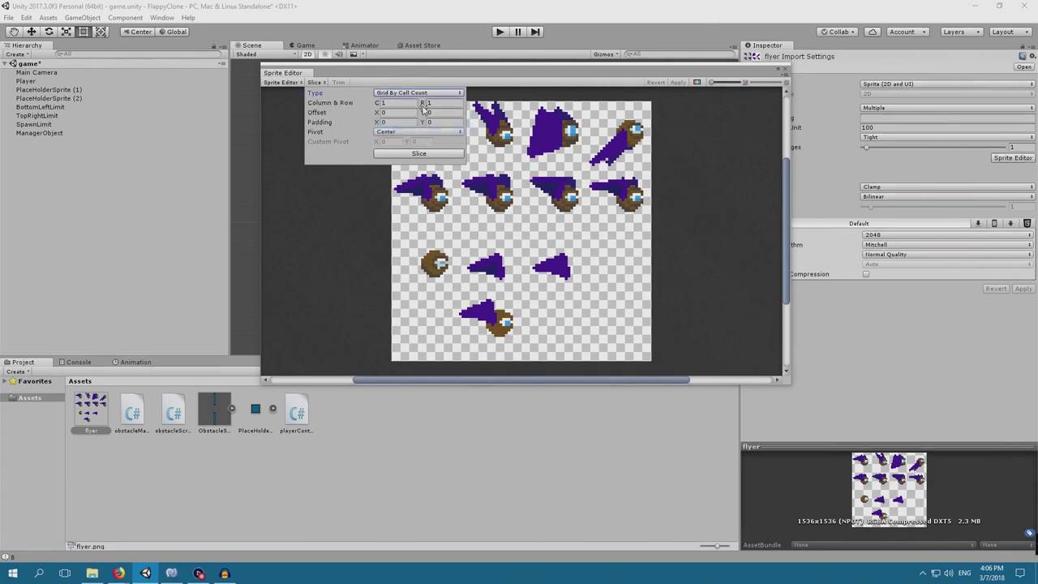
left_click(407, 102)
type("4")
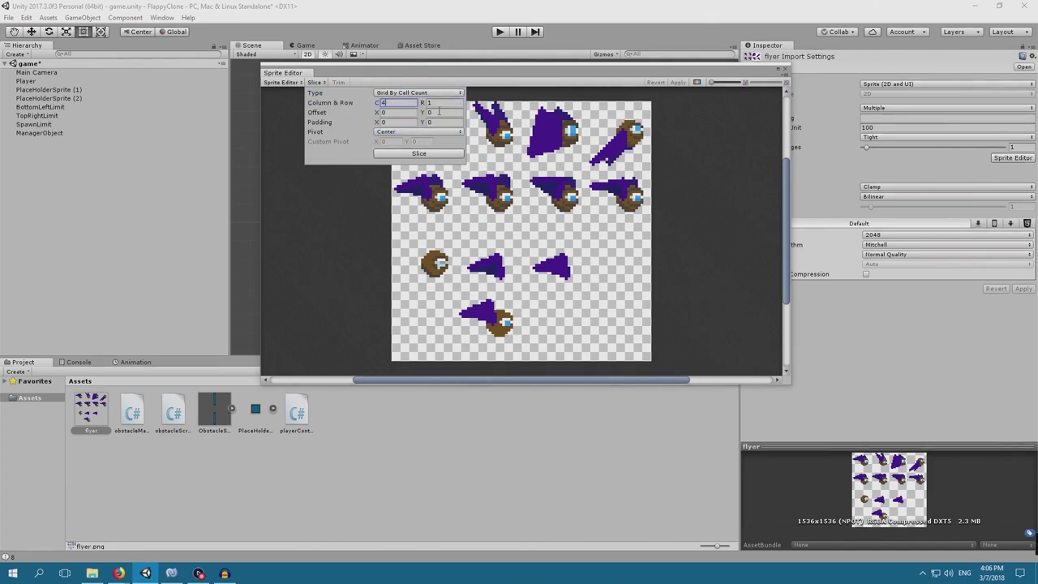
left_click(440, 103)
type("4")
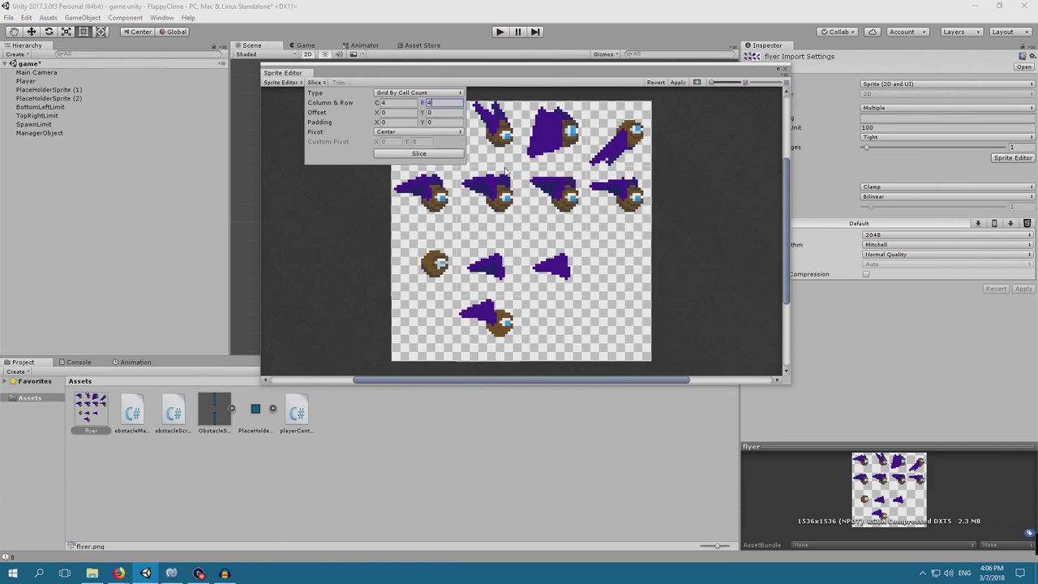
left_click(679, 83)
left_click(784, 74)
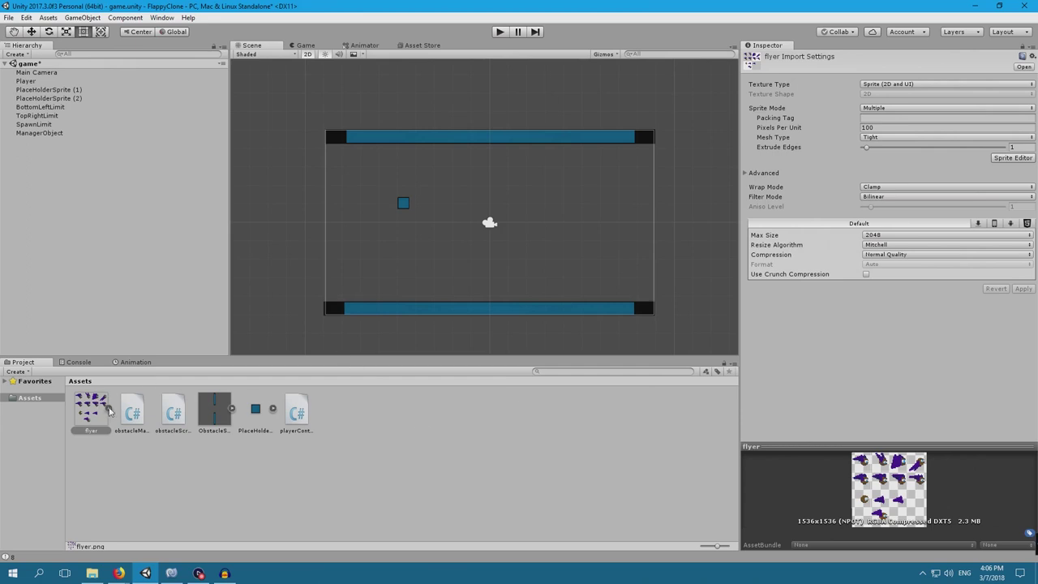
Step: Drag frames flyer_0 through flyer_3 into the Scene and save the animation as flap
left_click(108, 408)
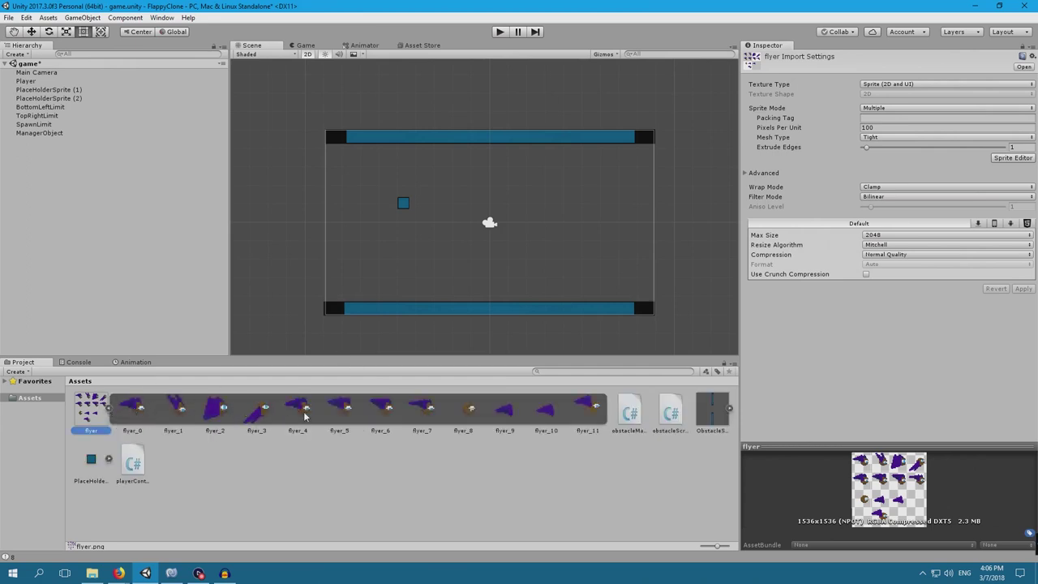
left_click(135, 411)
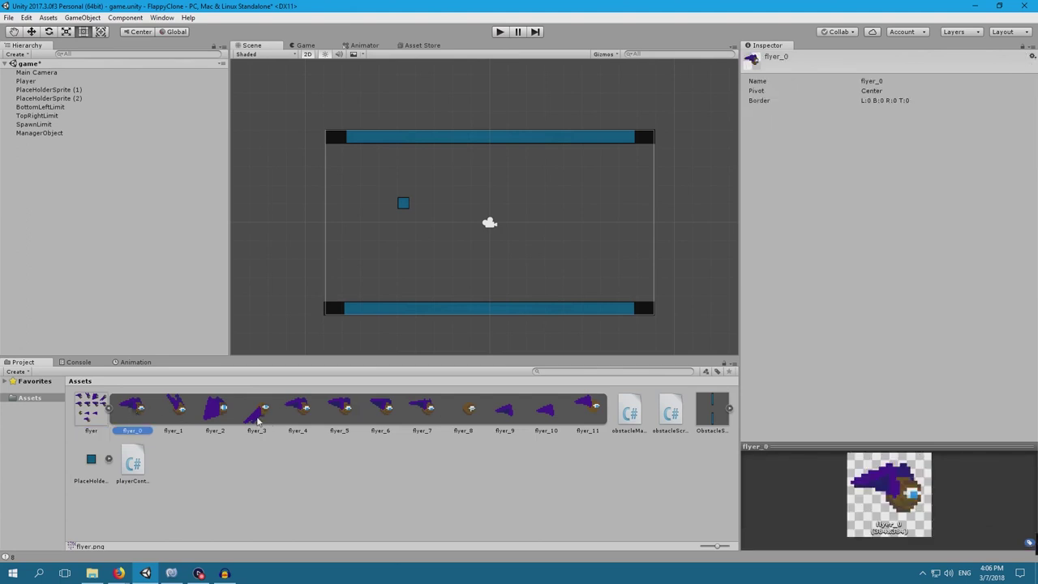
left_click(257, 419, "shift")
left_click_drag(135, 414, 395, 258)
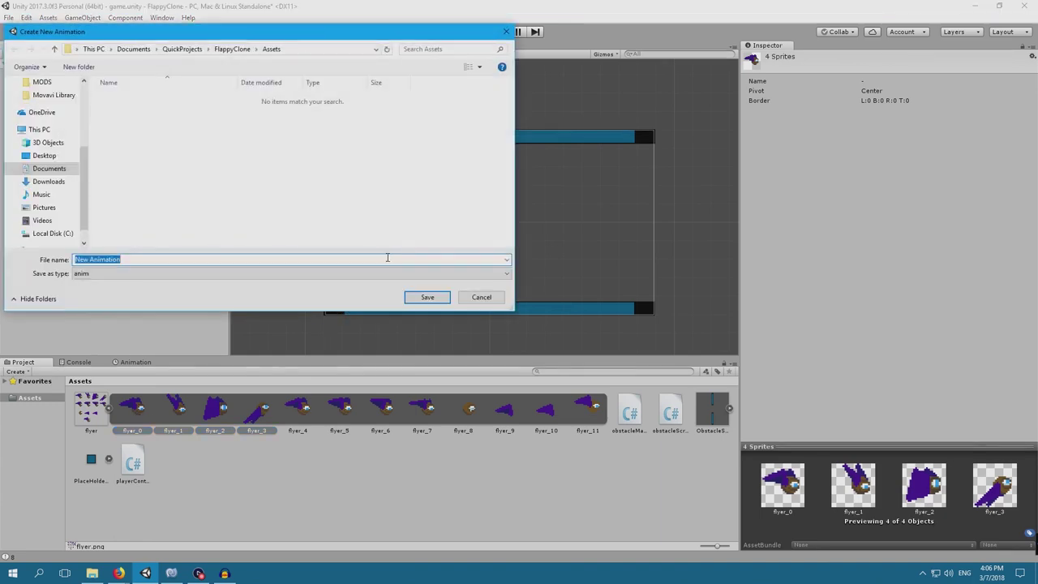
type("flap")
left_click(418, 299)
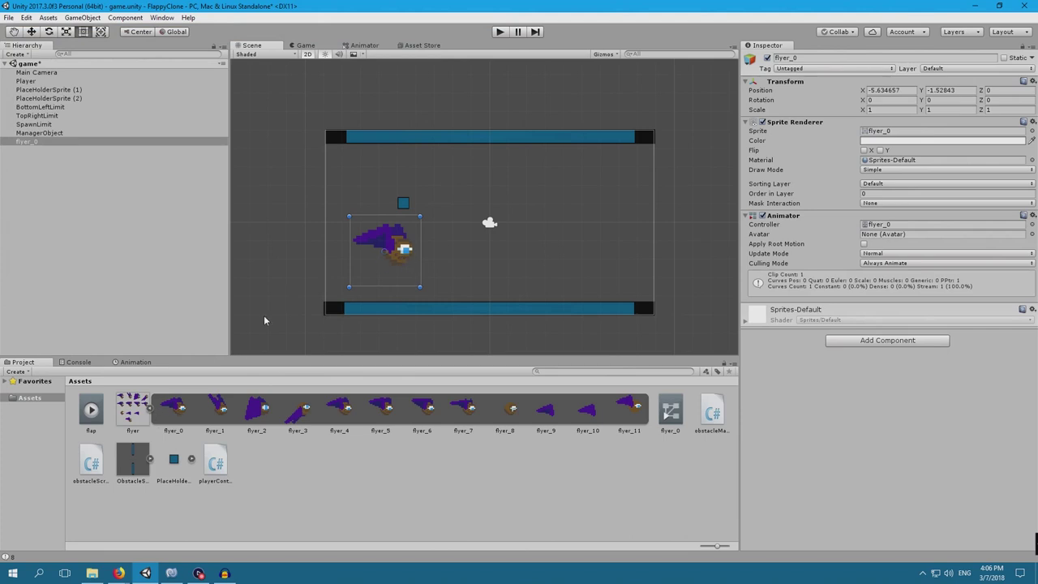
Step: Set the flyer sheet's Pixels Per Unit to 200 and apply it
left_click(150, 413)
left_click(133, 409)
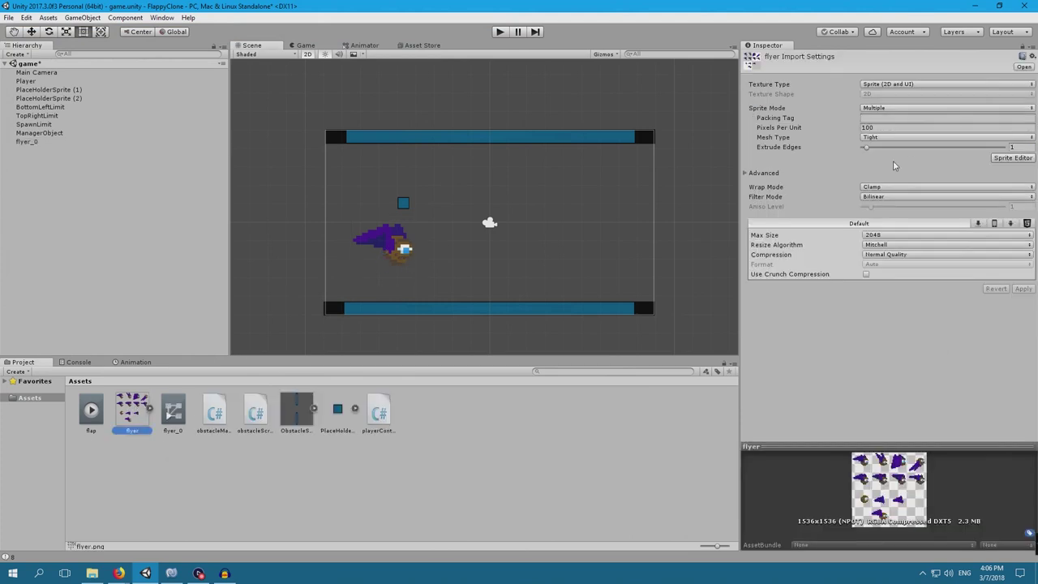
left_click(884, 127)
type("200")
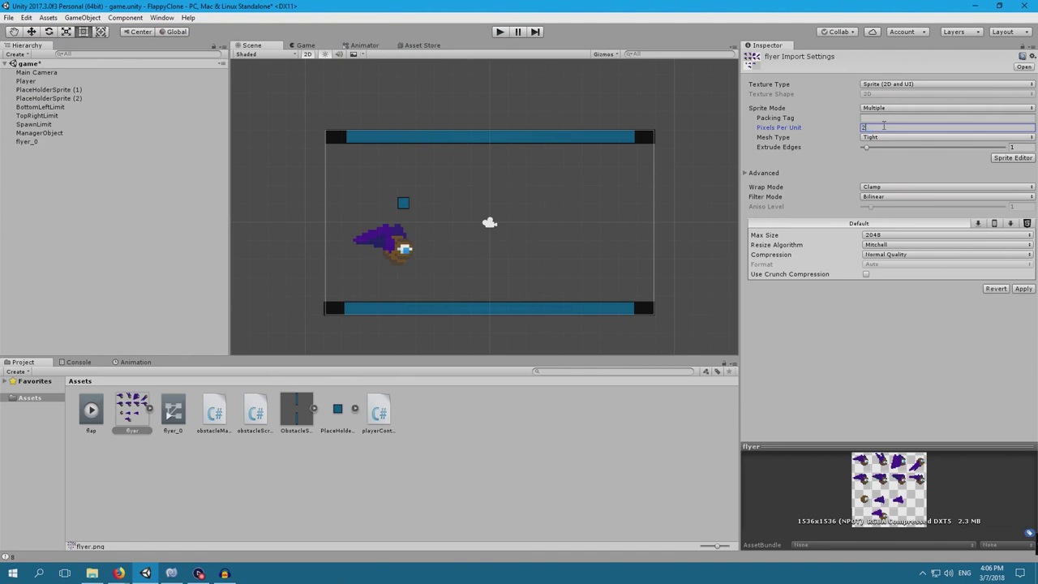
left_click(1024, 290)
Step: Move the shrunken flyer_0 bird up just below the player square
scroll(364, 231, "up", 2)
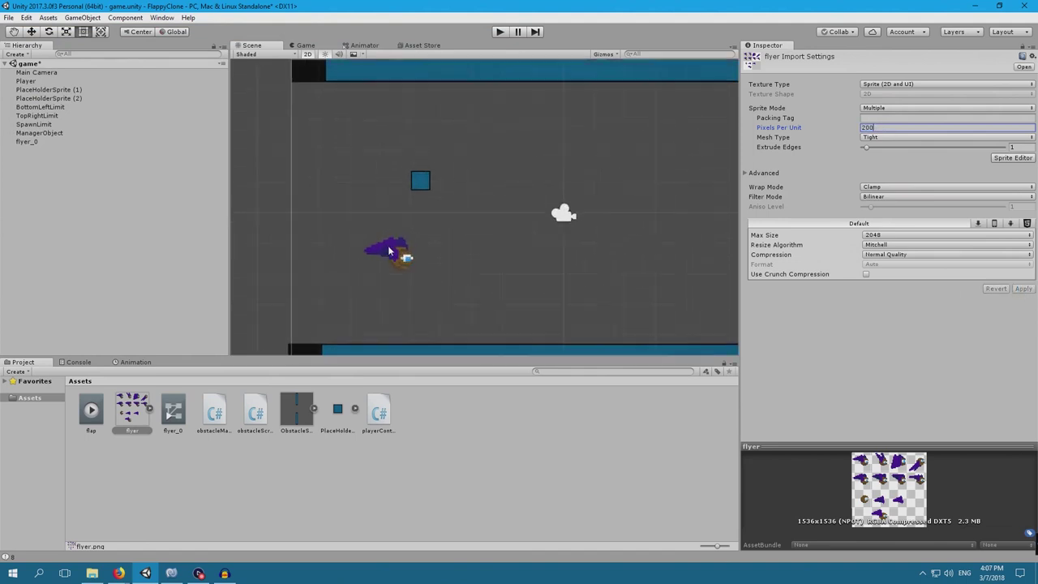
left_click(401, 252)
left_click_drag(398, 271, 407, 248)
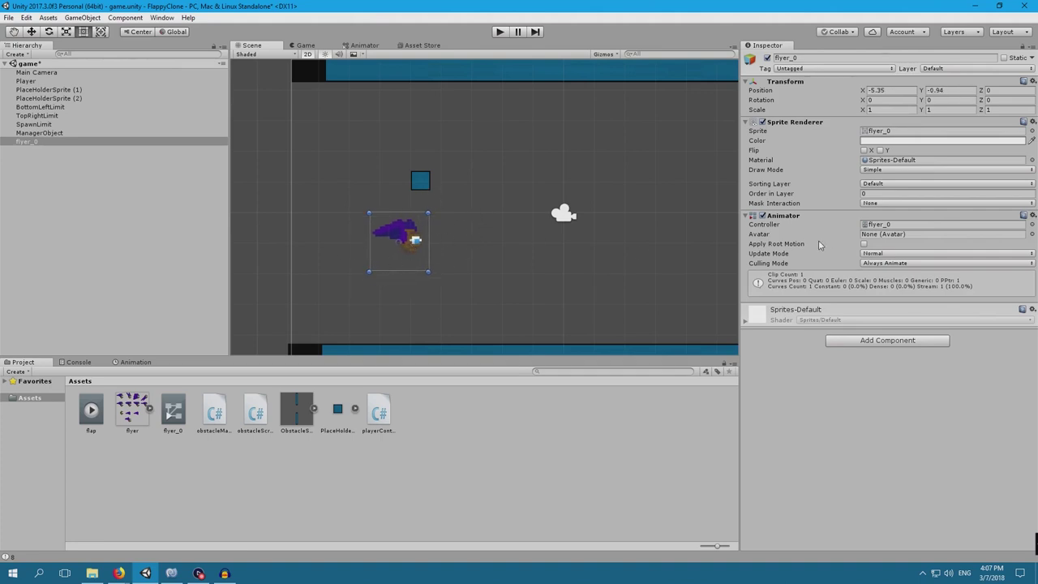
Step: Copy flyer_0's Animator and paste its values into a new Animator on the Player
right_click(818, 217)
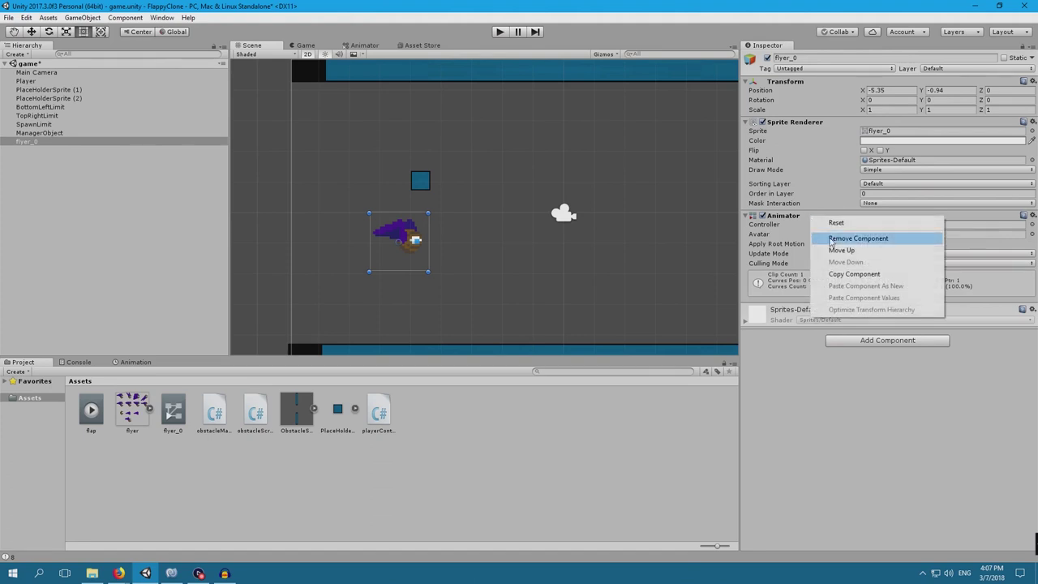
left_click(854, 273)
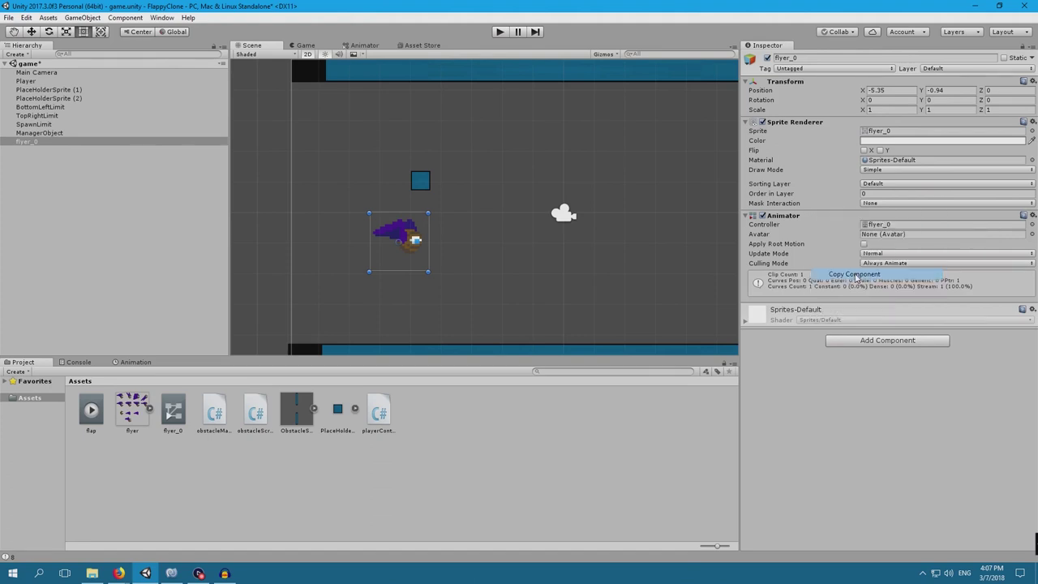
left_click(420, 186)
scroll(799, 381, "down", 1)
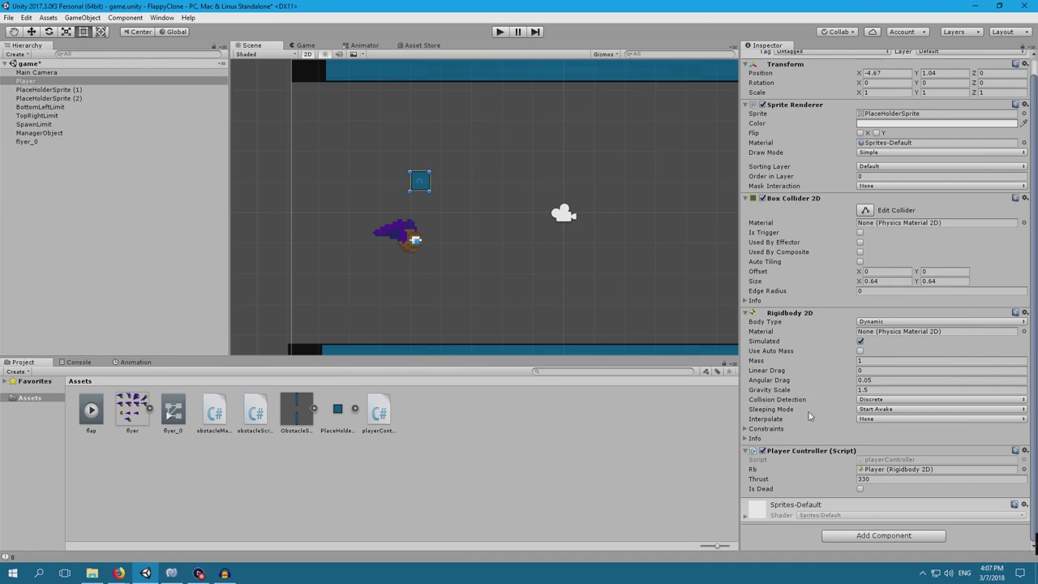
left_click(868, 537)
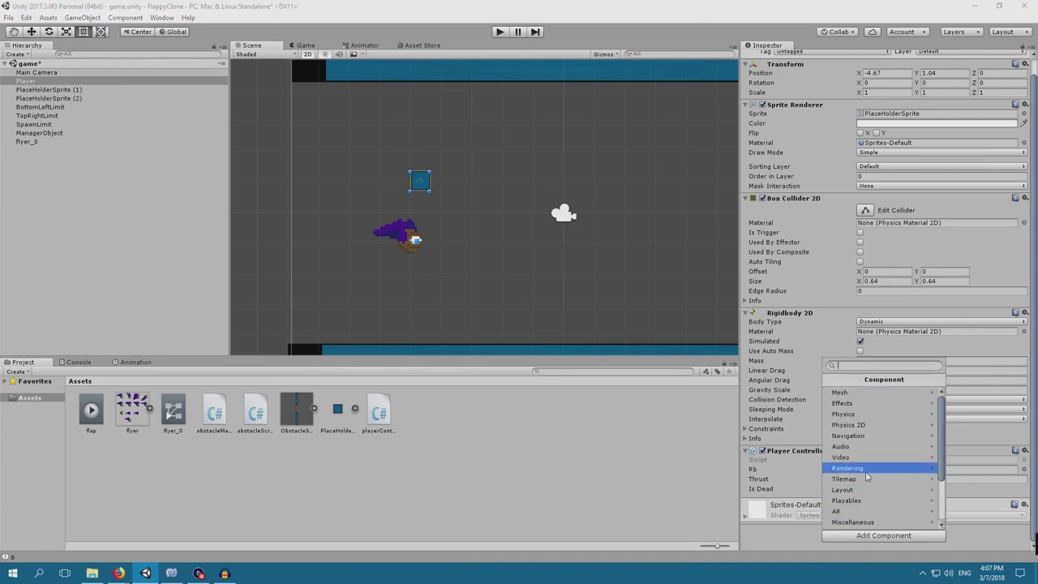
left_click(867, 522)
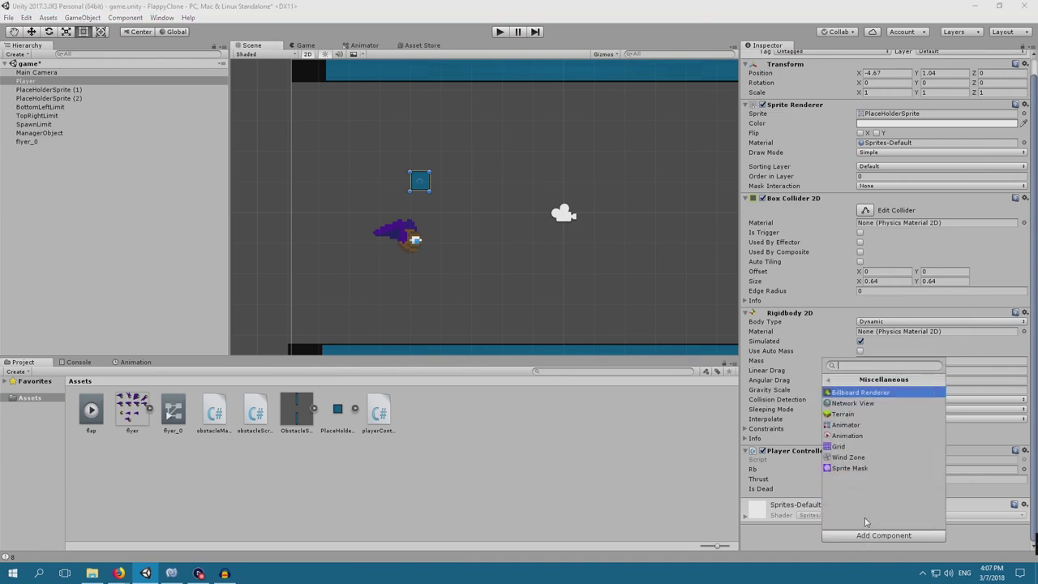
left_click(876, 425)
scroll(843, 427, "down", 3)
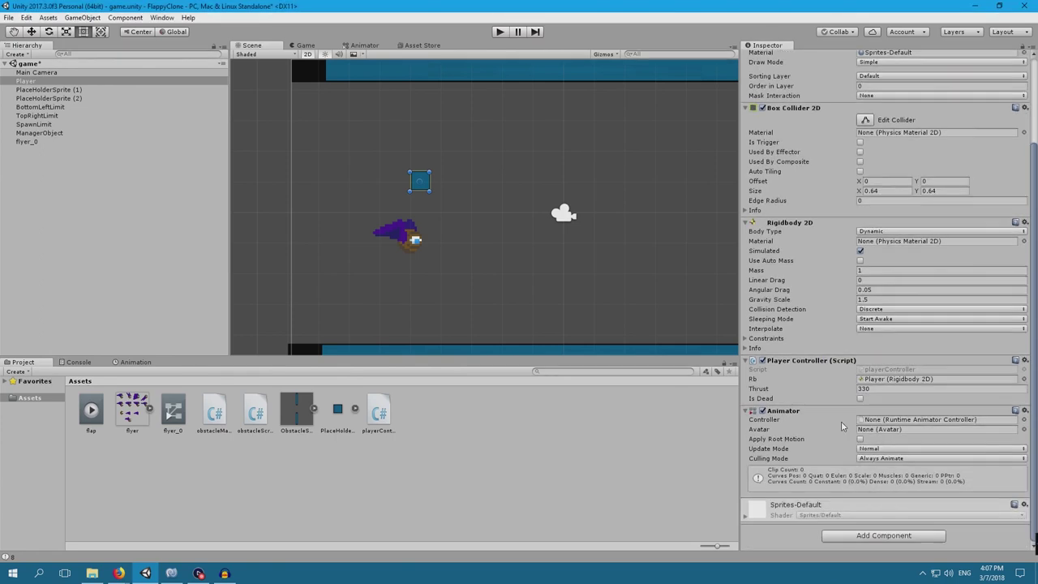
right_click(816, 408)
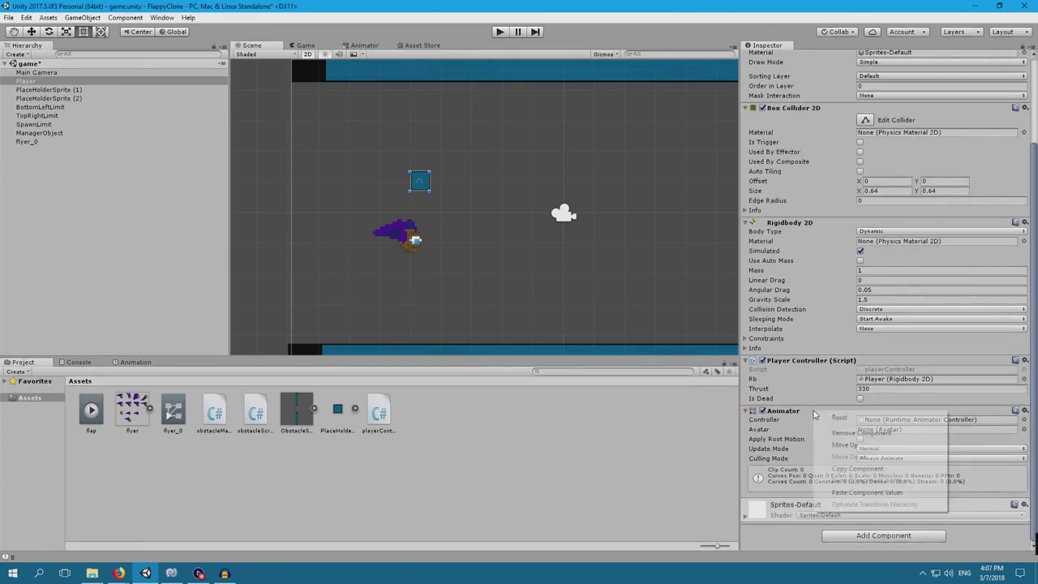
left_click(877, 492)
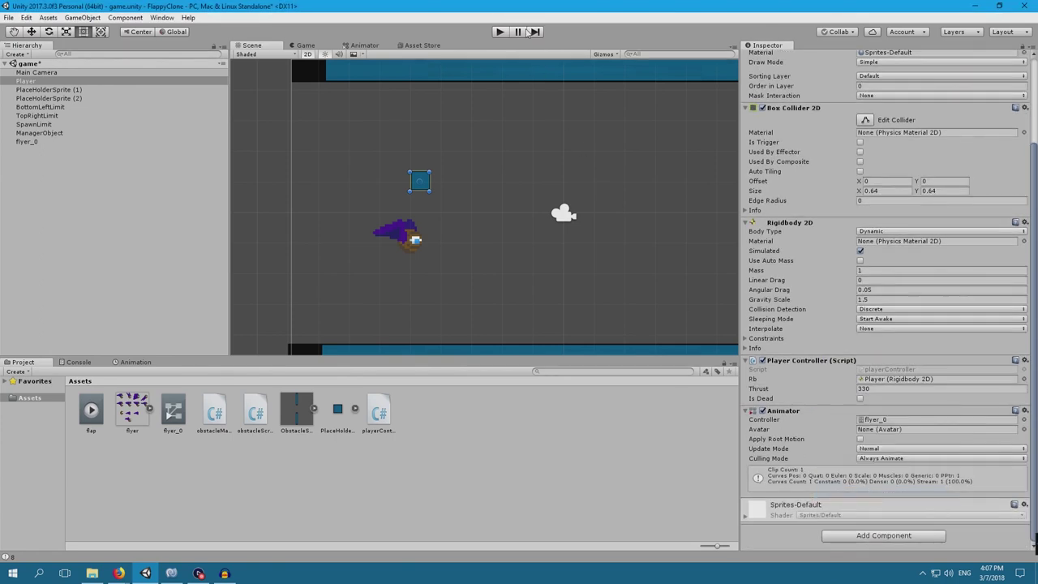
Step: Play-test the animated Player, then delete the standalone flyer_0 object
left_click(500, 32)
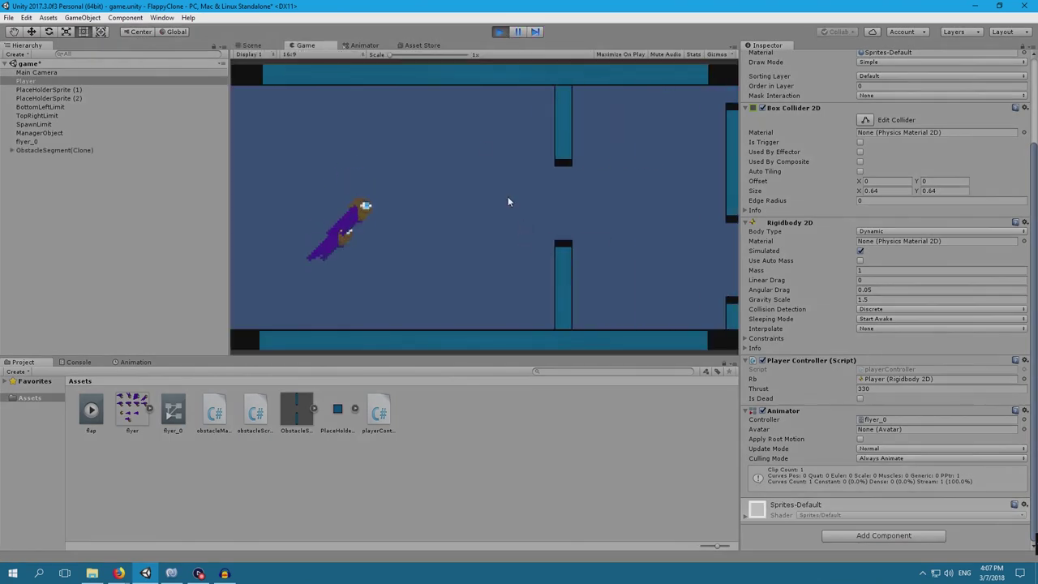
key("ctrl+p")
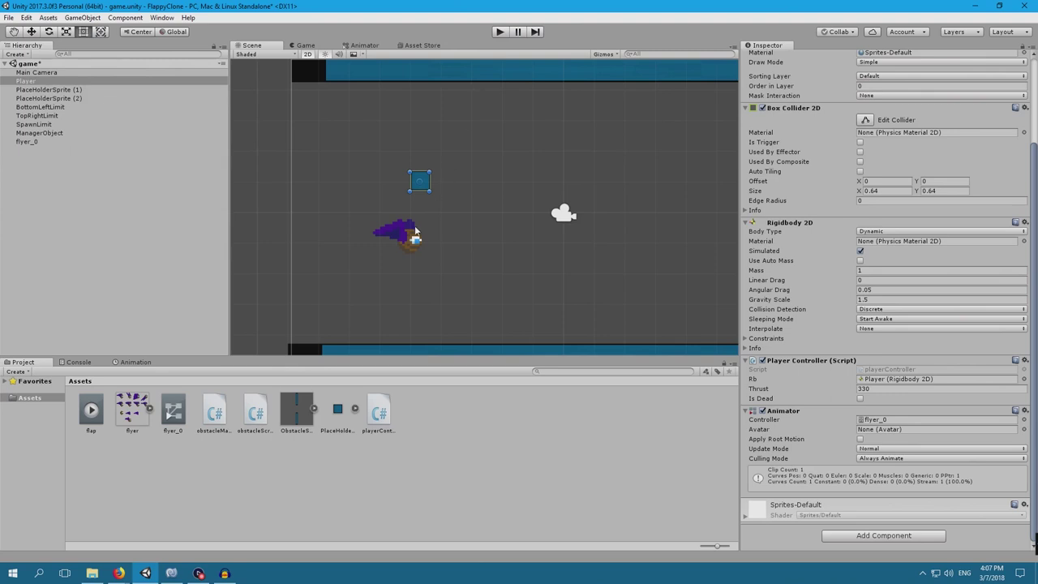
left_click(414, 237)
key("Delete")
Step: Assign the flyer_0 sprite to the Player's Sprite Renderer
left_click(421, 181)
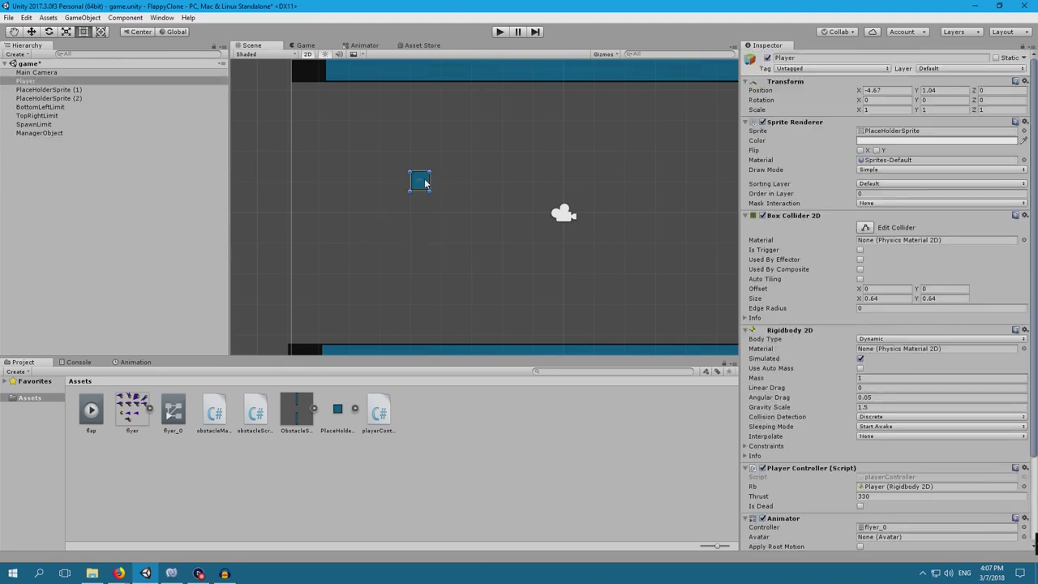
scroll(481, 205, "down", 2)
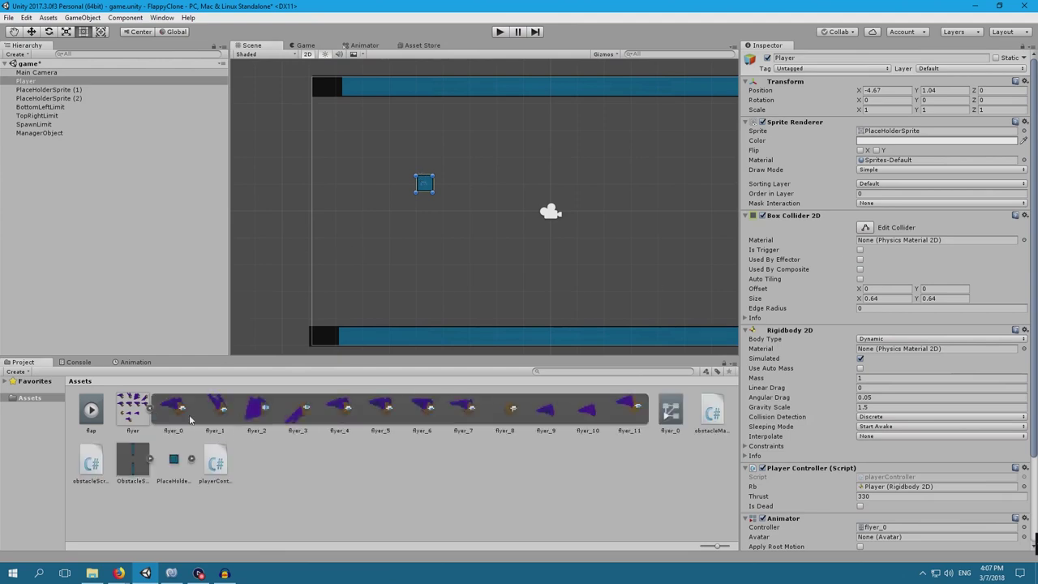
left_click_drag(875, 183, 881, 136)
scroll(421, 201, "up", 2)
scroll(438, 191, "up", 2)
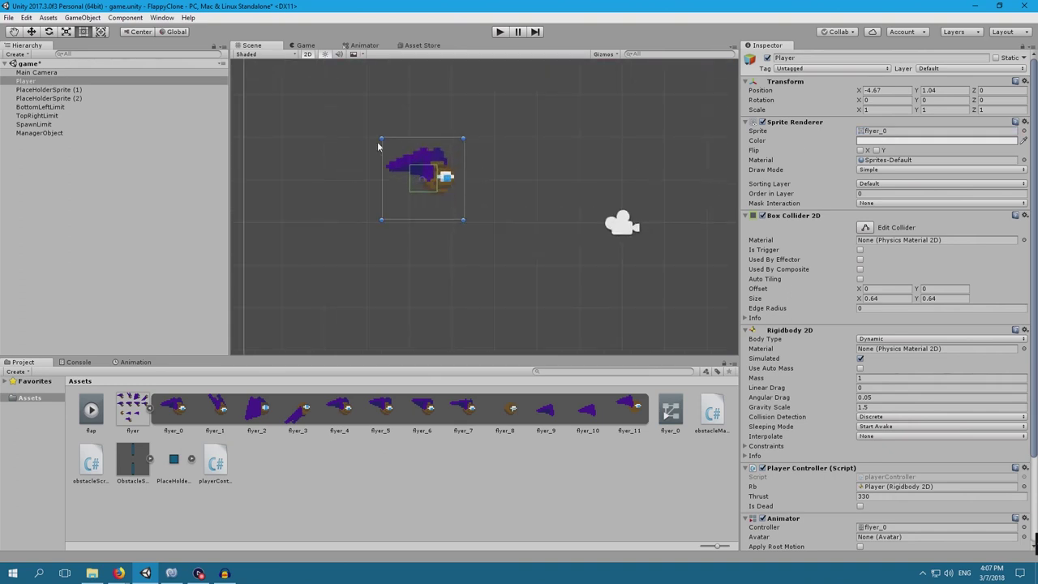
scroll(421, 164, "up", 1)
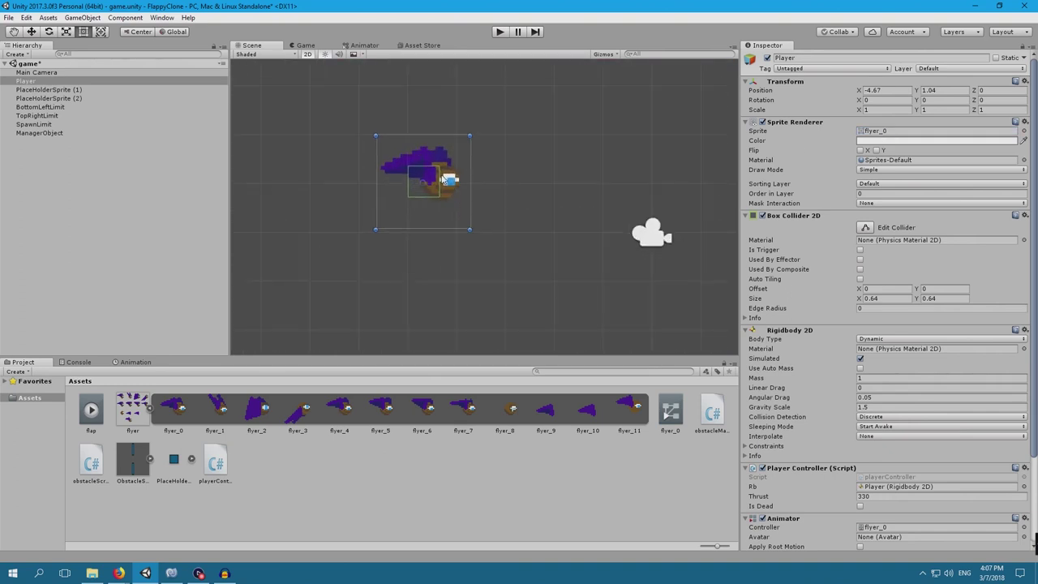
right_click(785, 216)
Step: Remove the Player's Box Collider 2D and add a Circle Collider 2D
left_click(820, 241)
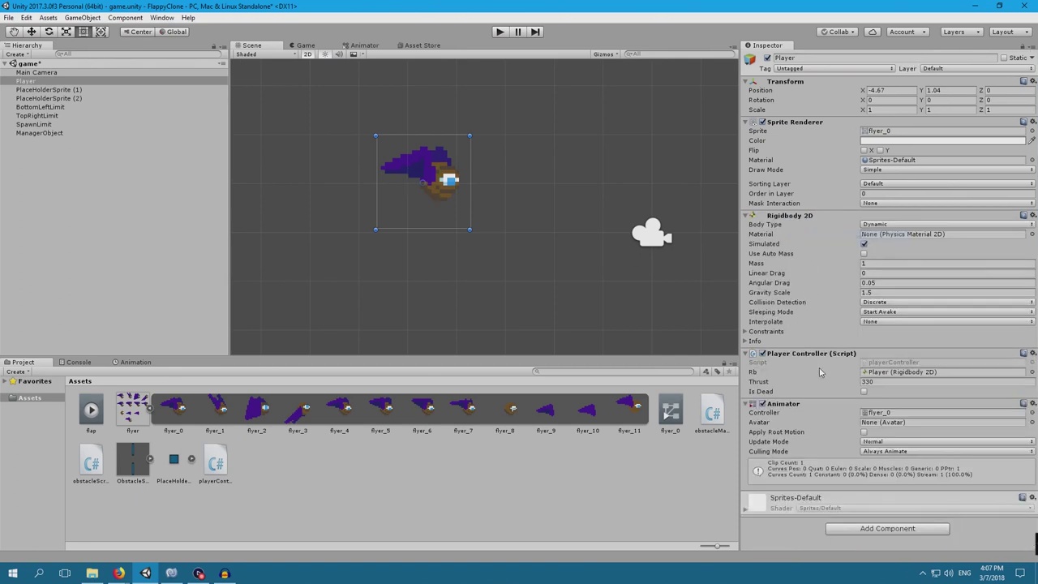
left_click(880, 531)
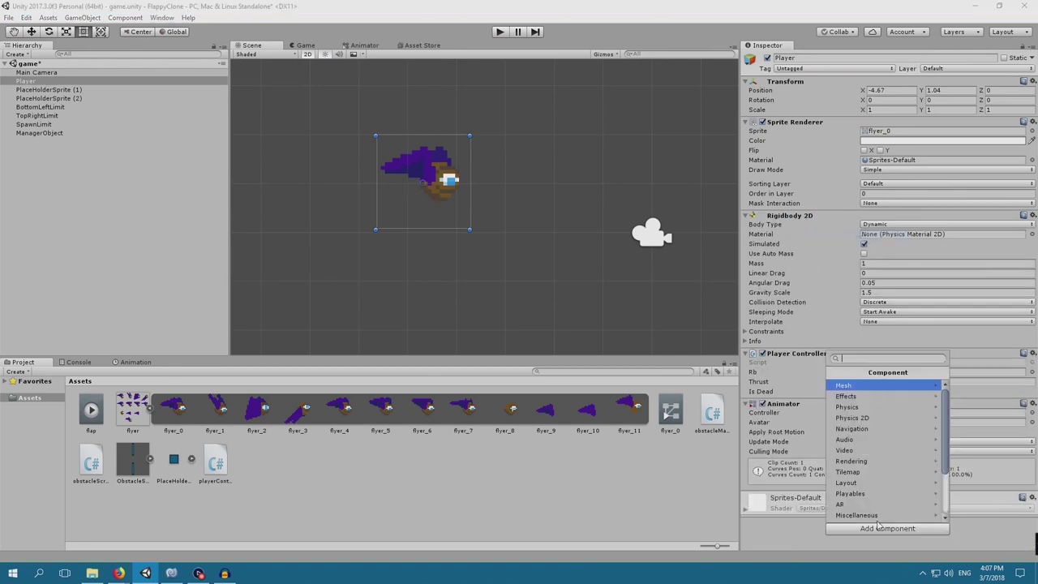
left_click(876, 418)
left_click(878, 412)
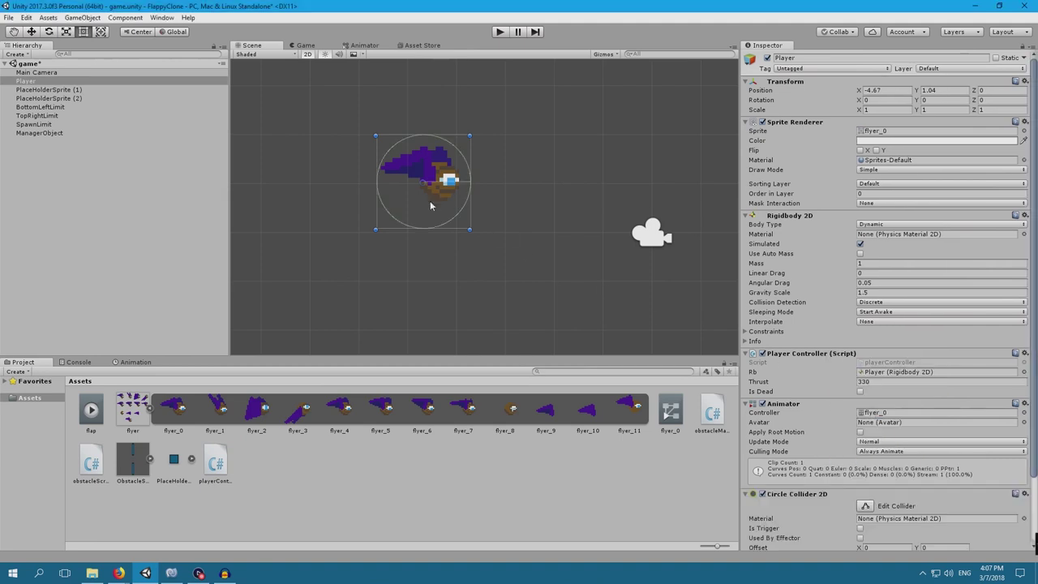
Step: Set the circle collider's offset to 0.32, 0.04 and radius to 0.33
scroll(850, 487, "down", 3)
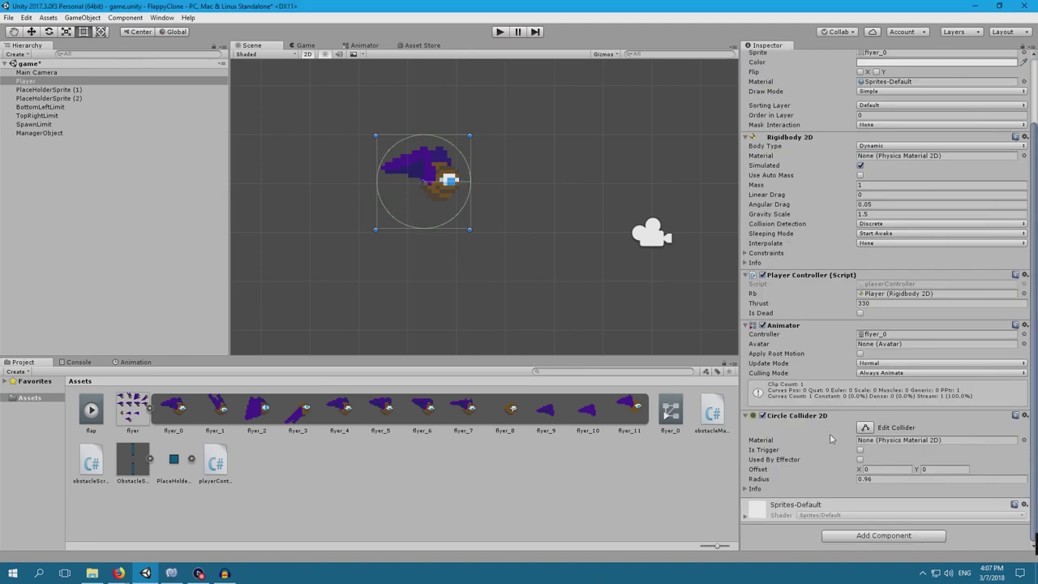
left_click_drag(848, 484, 874, 471)
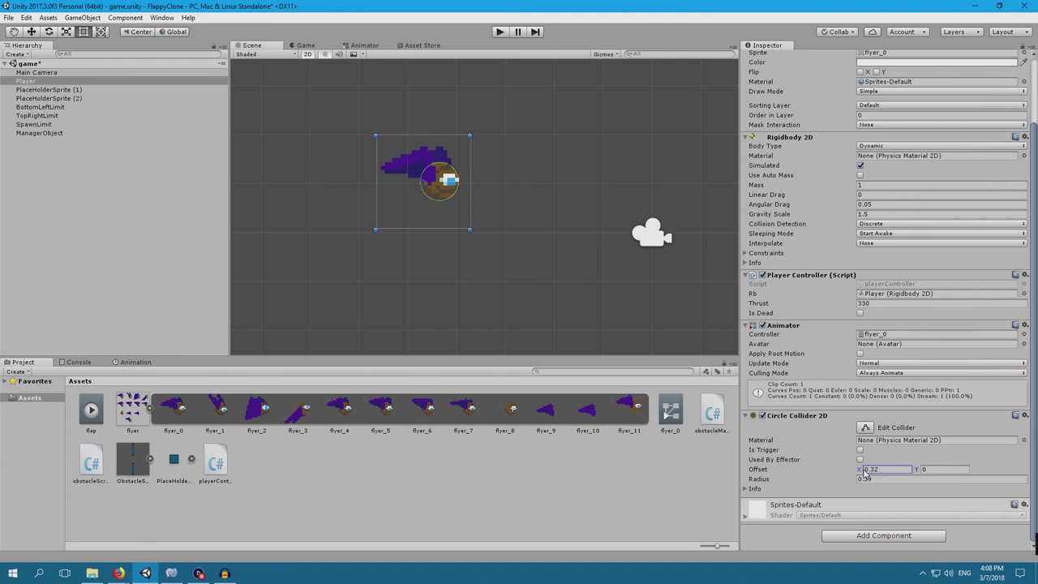
left_click(916, 472)
left_click_drag(917, 475, 917, 474)
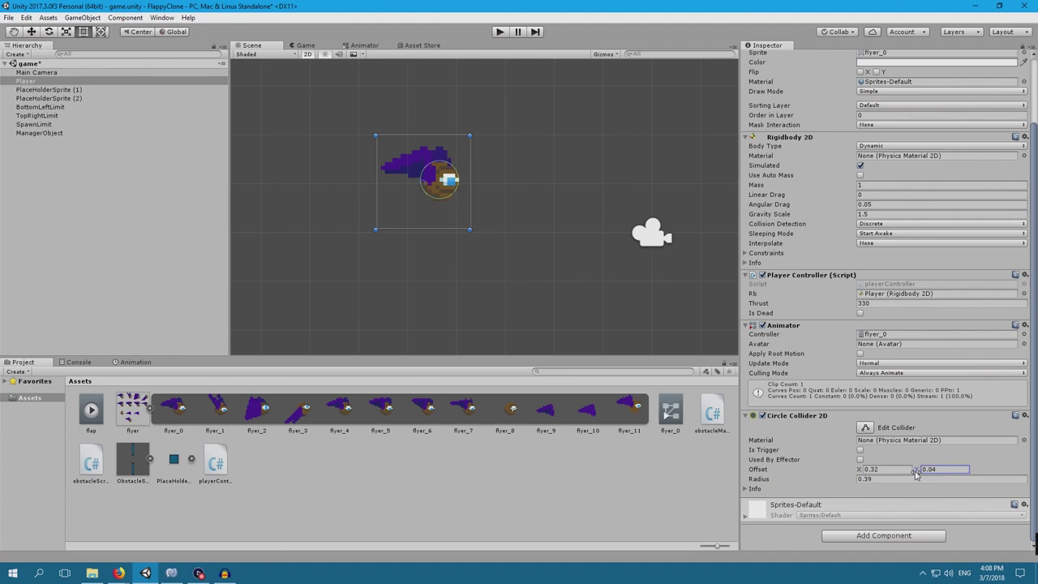
left_click_drag(917, 475, 917, 473)
left_click(858, 479)
left_click_drag(853, 485, 803, 462)
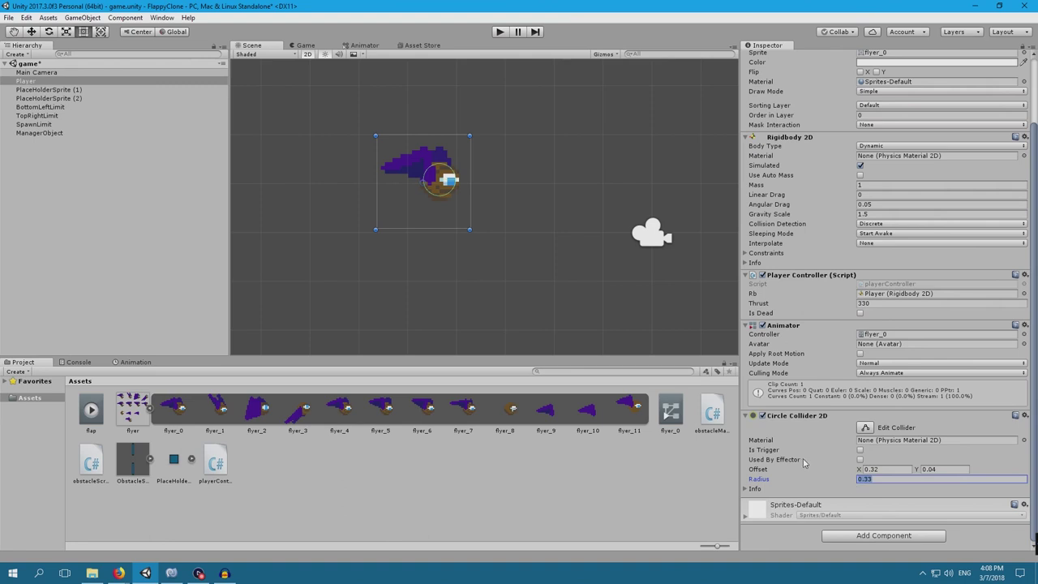
left_click(499, 31)
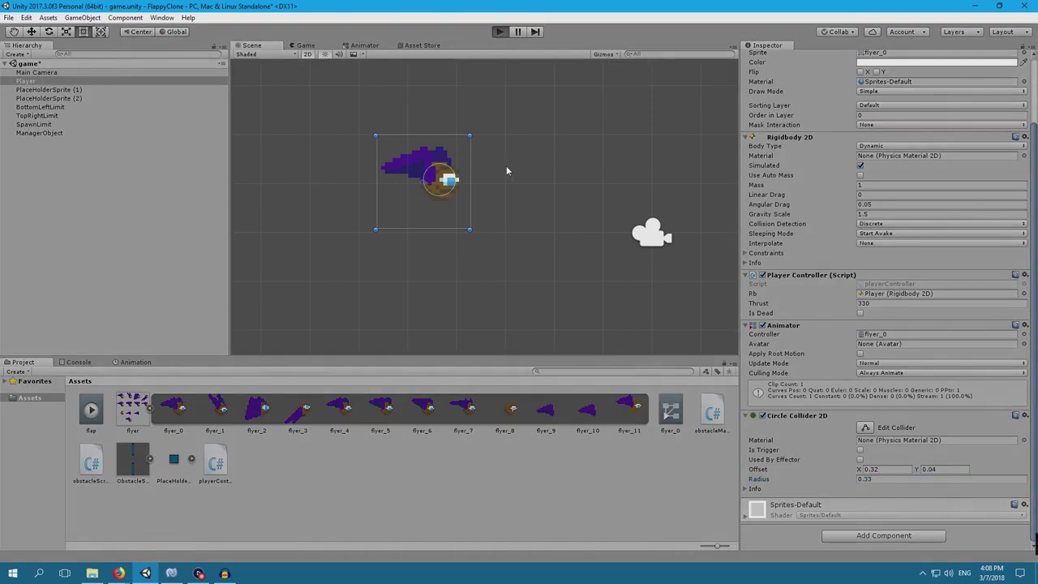
Step: Flap the bird three times past the pipes, stop, and view the flyer_0 Animator graph
left_click(547, 172)
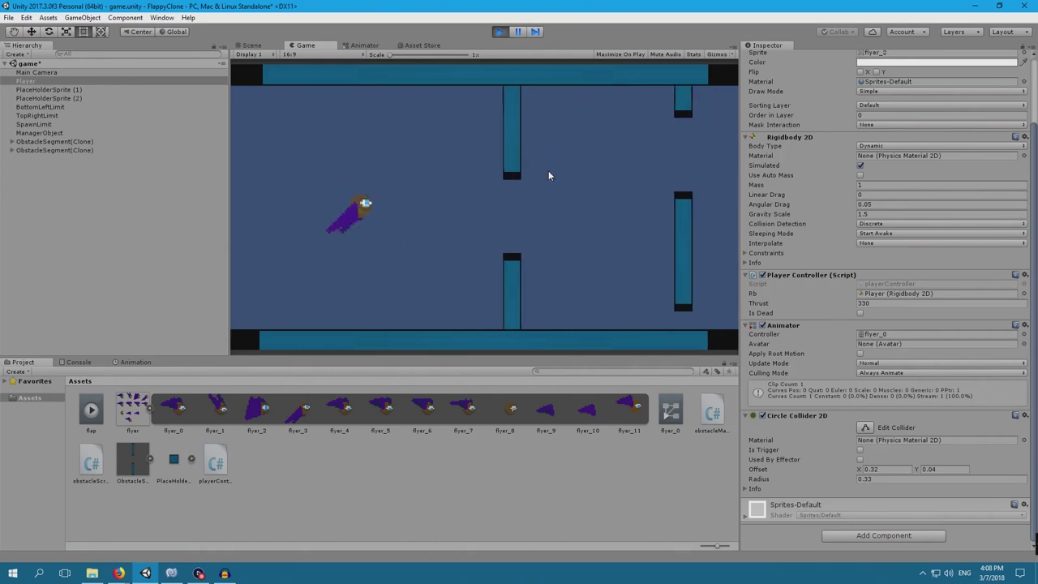
left_click(548, 175)
left_click(548, 175)
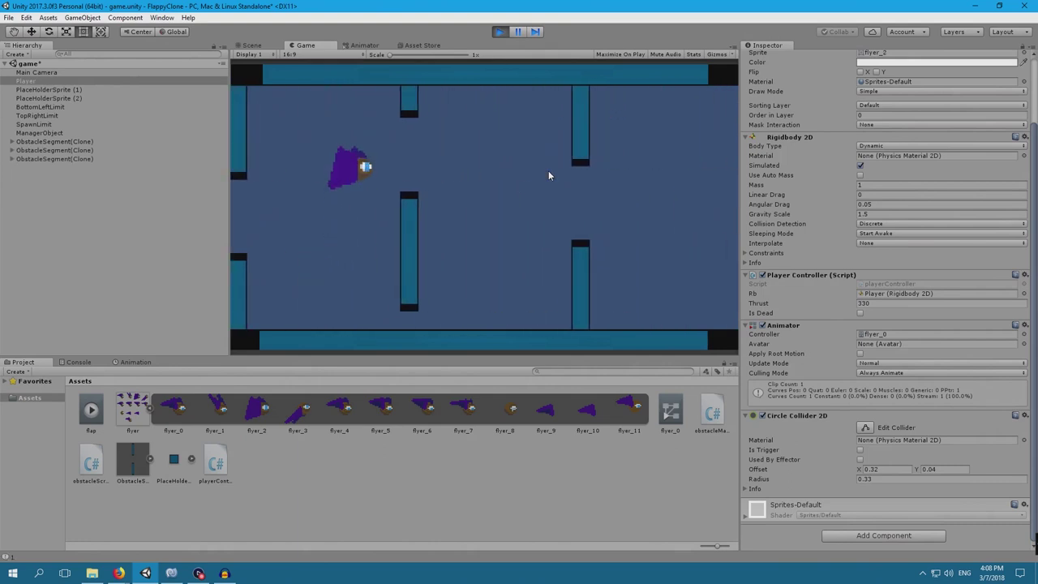
left_click(500, 32)
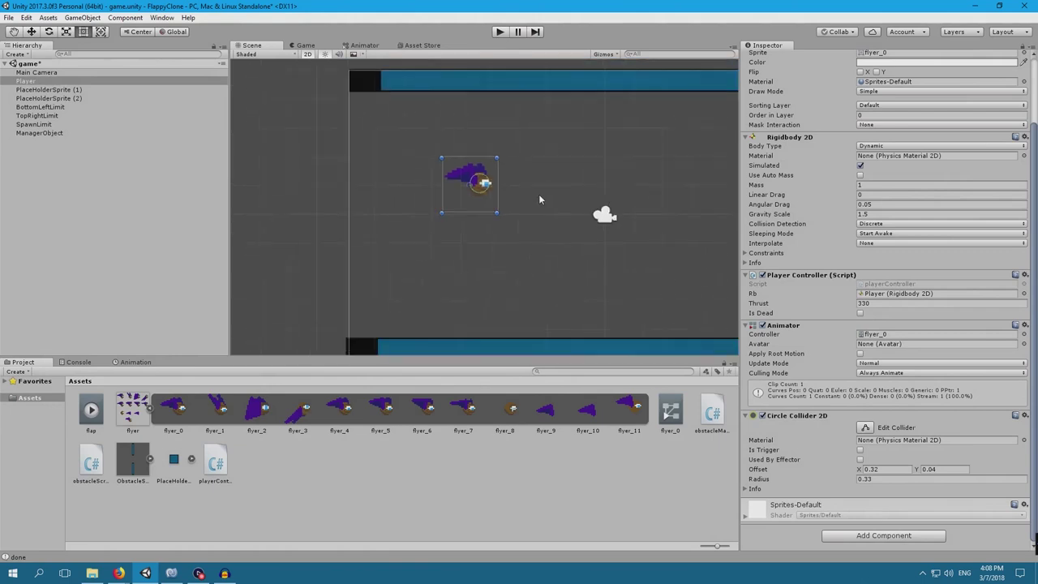
scroll(539, 194, "down", 3)
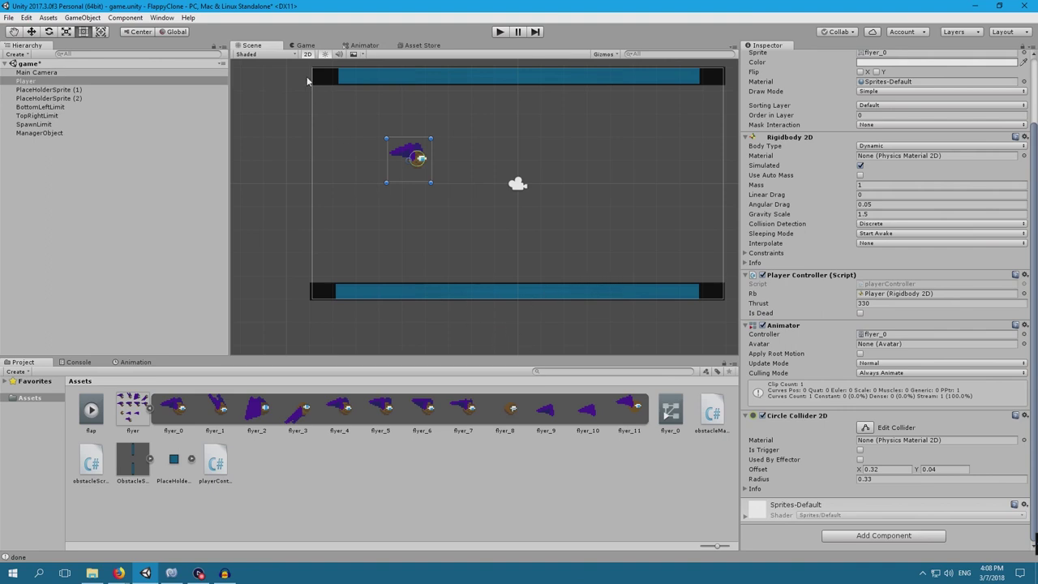
left_click(363, 45)
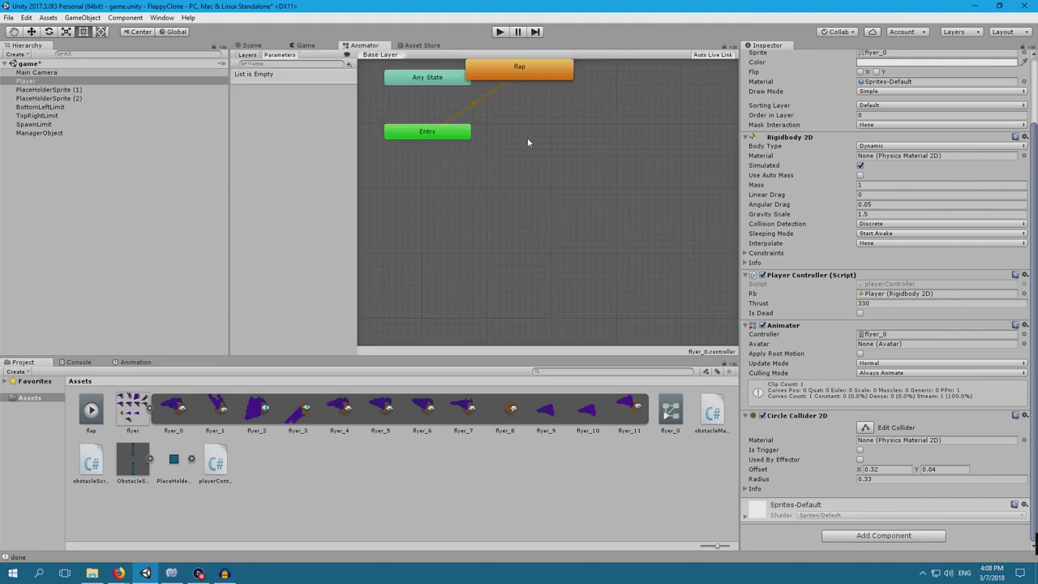
Step: Frame the Animator graph and move the flap state to the right of Entry
right_click(545, 197)
left_click(502, 144)
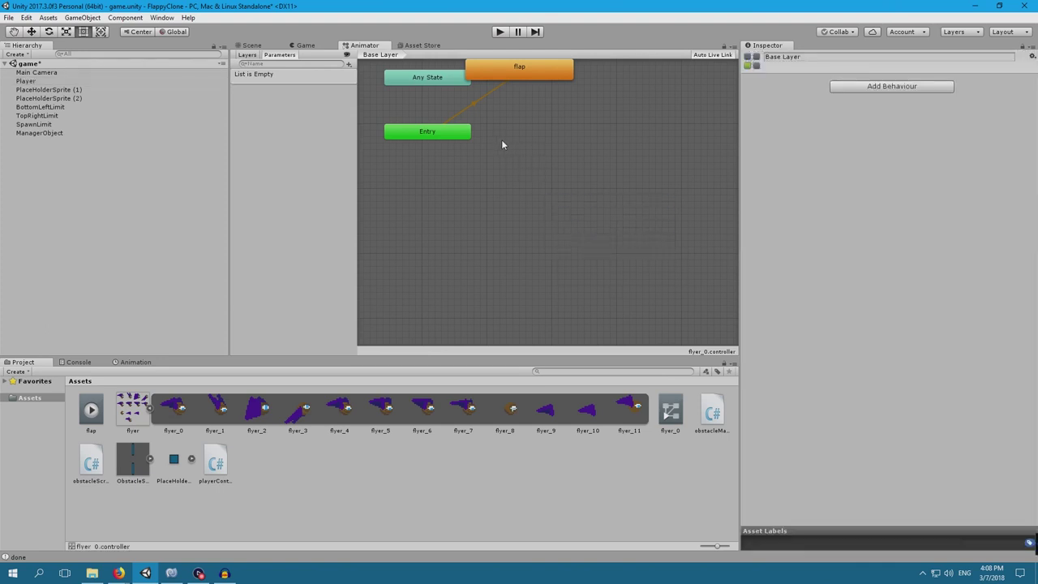
left_click_drag(510, 149, 549, 207)
key("a")
left_click_drag(565, 129, 621, 210)
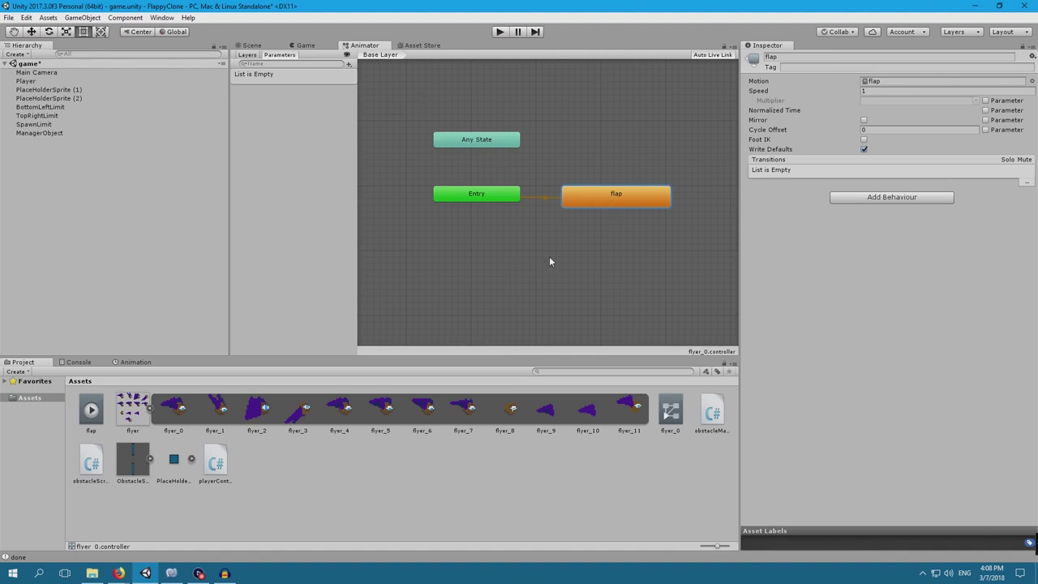
Step: Create an animation clip named glide from sprites flyer_4 through flyer_7
left_click(353, 416)
left_click(472, 413, "shift")
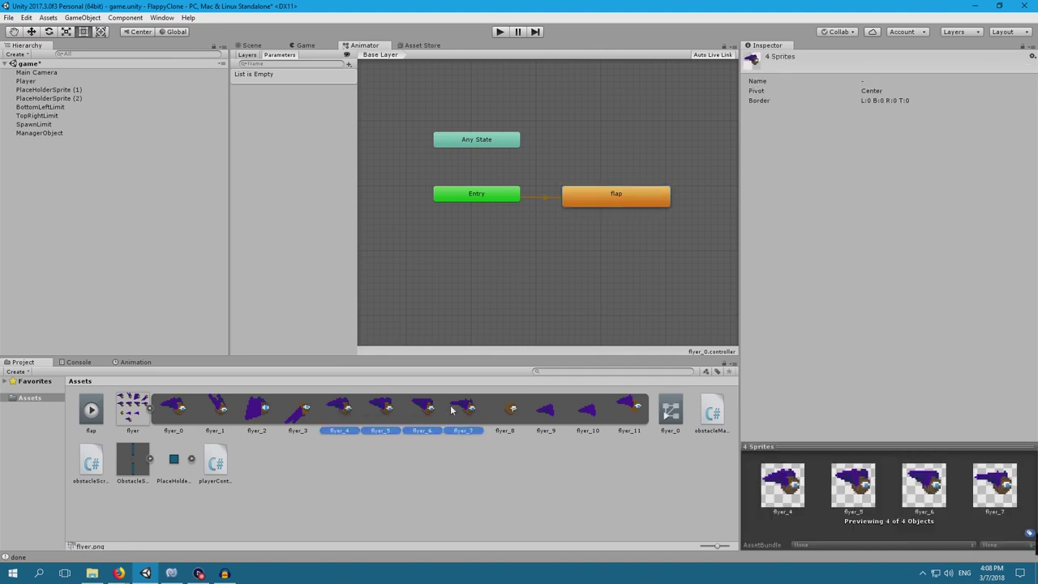
right_click(347, 412)
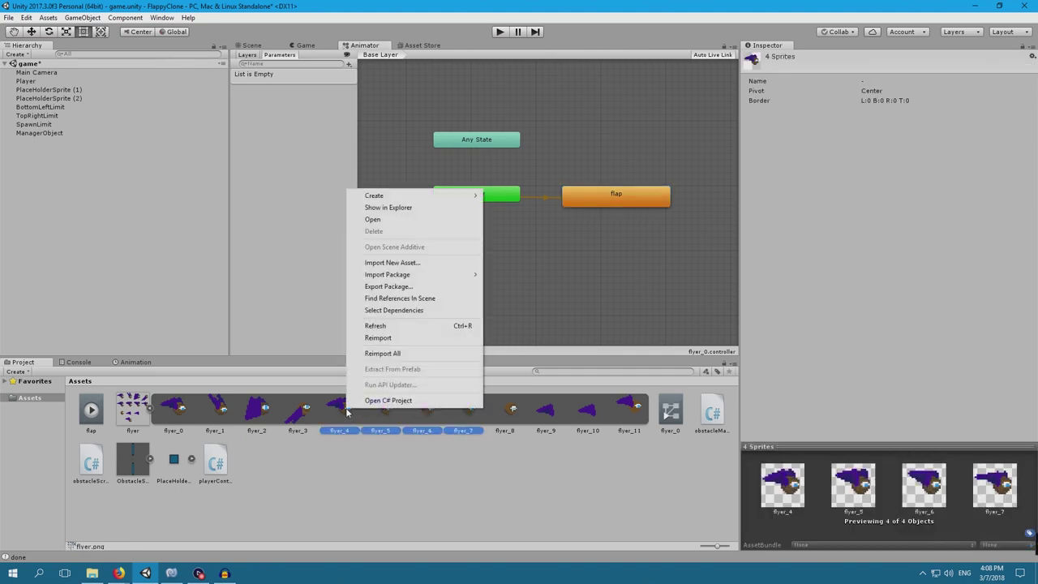
mouse_move(394, 200)
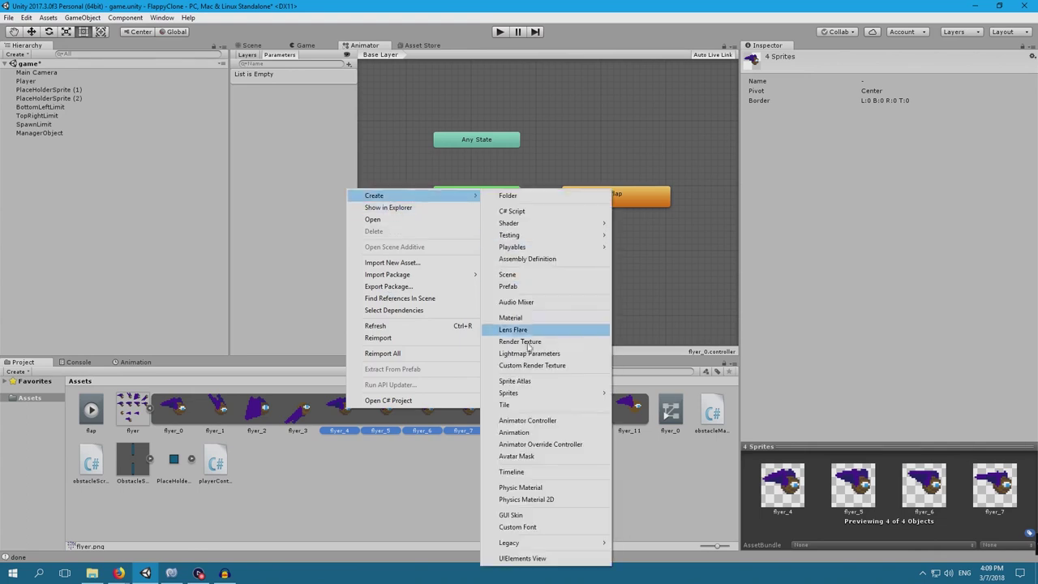
left_click(530, 433)
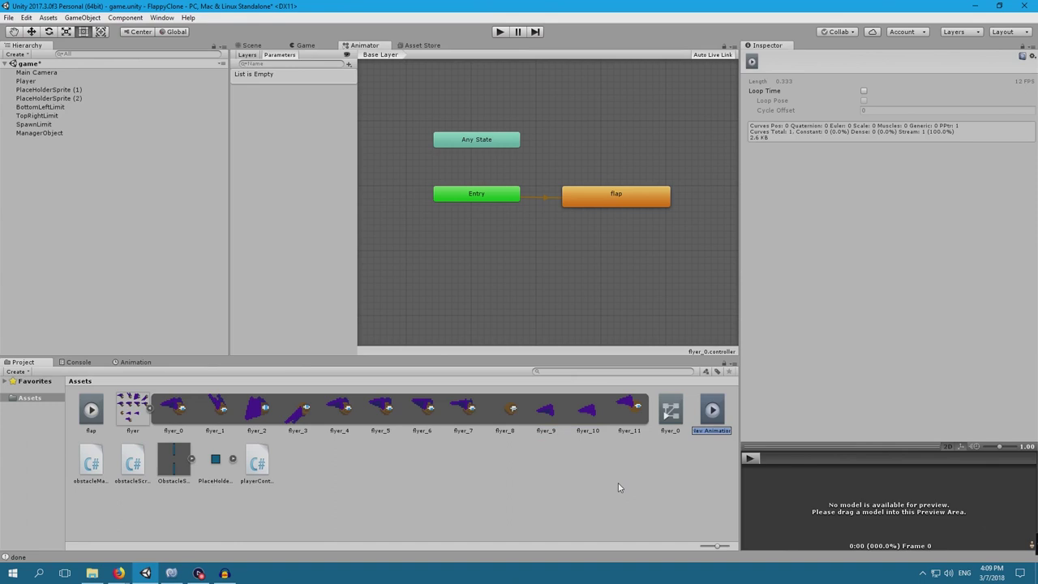
type("glide")
key("Return")
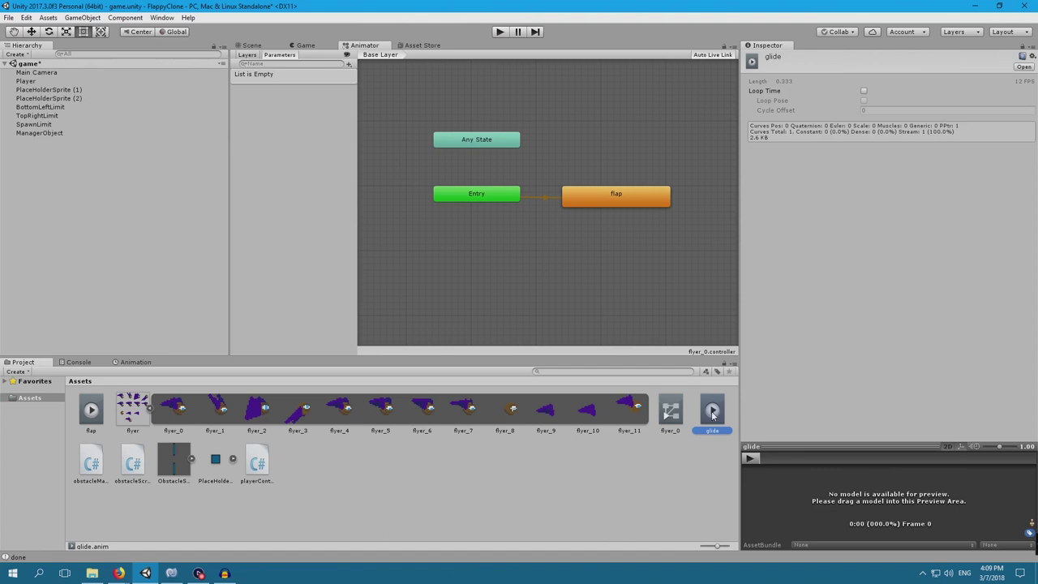
Step: Add glide as an Animator state and set it as the layer default
left_click_drag(594, 254, 588, 254)
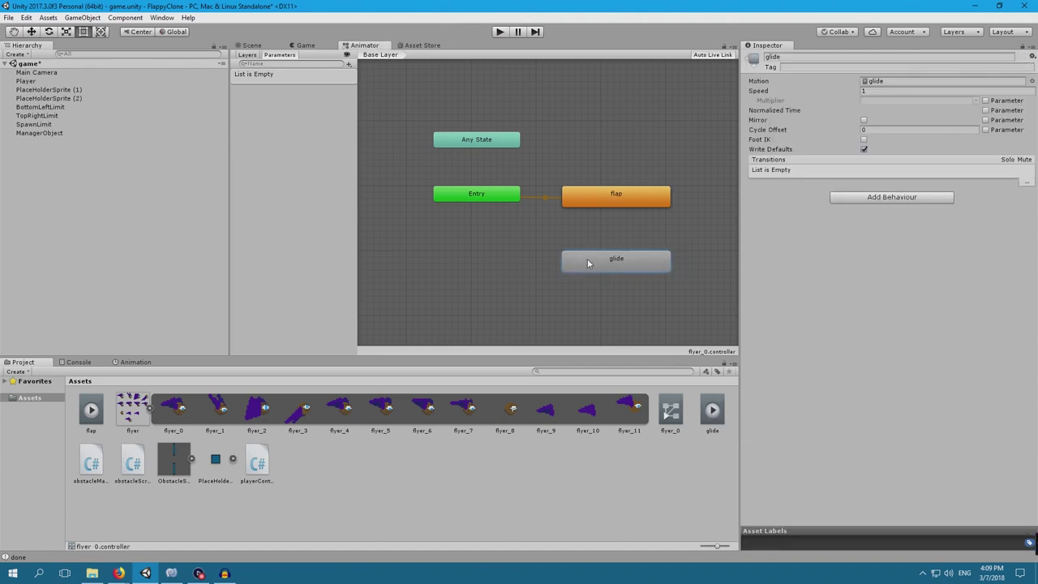
right_click(595, 266)
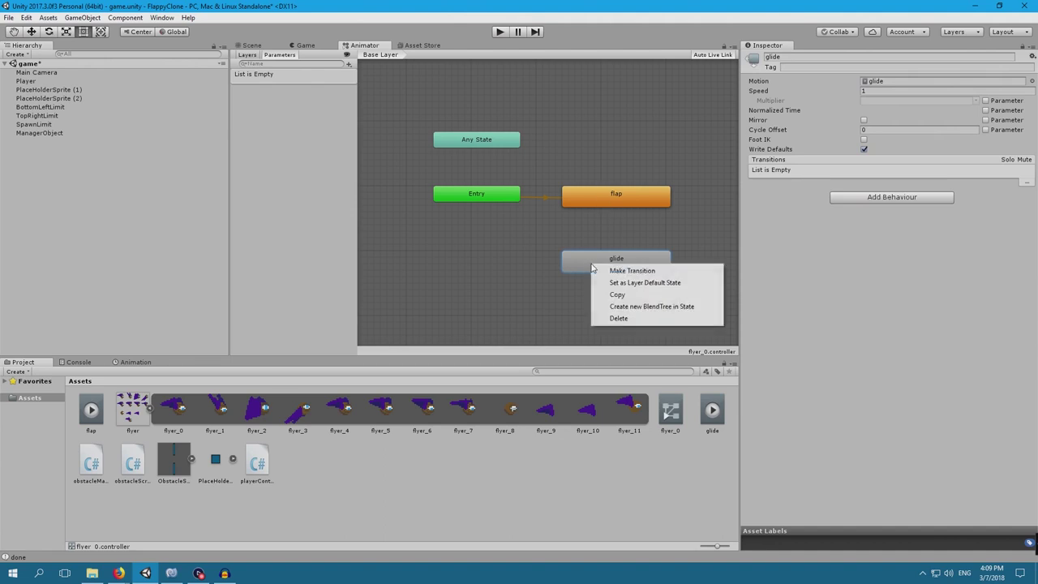
left_click(647, 283)
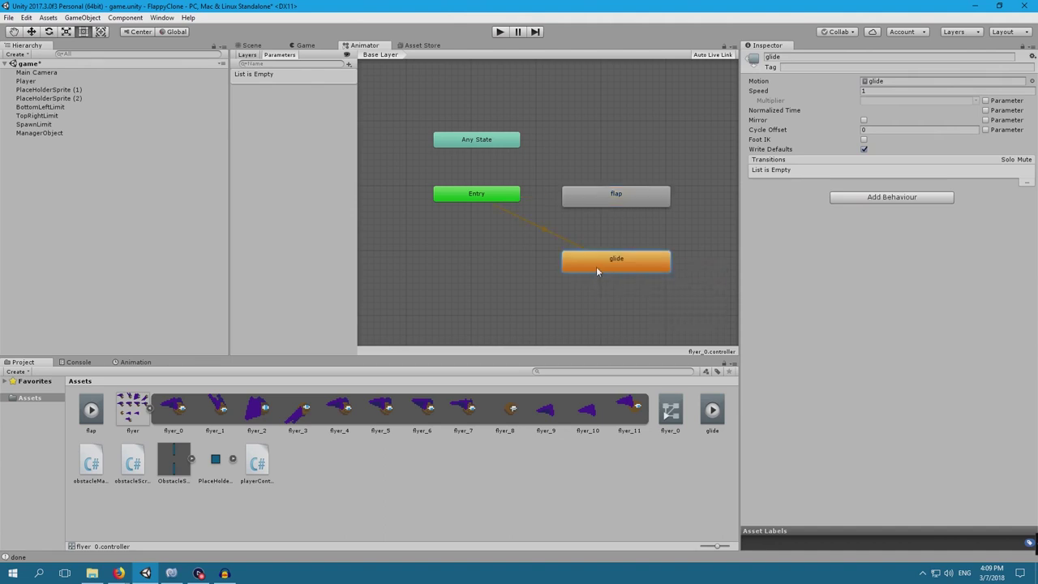
left_click(494, 32)
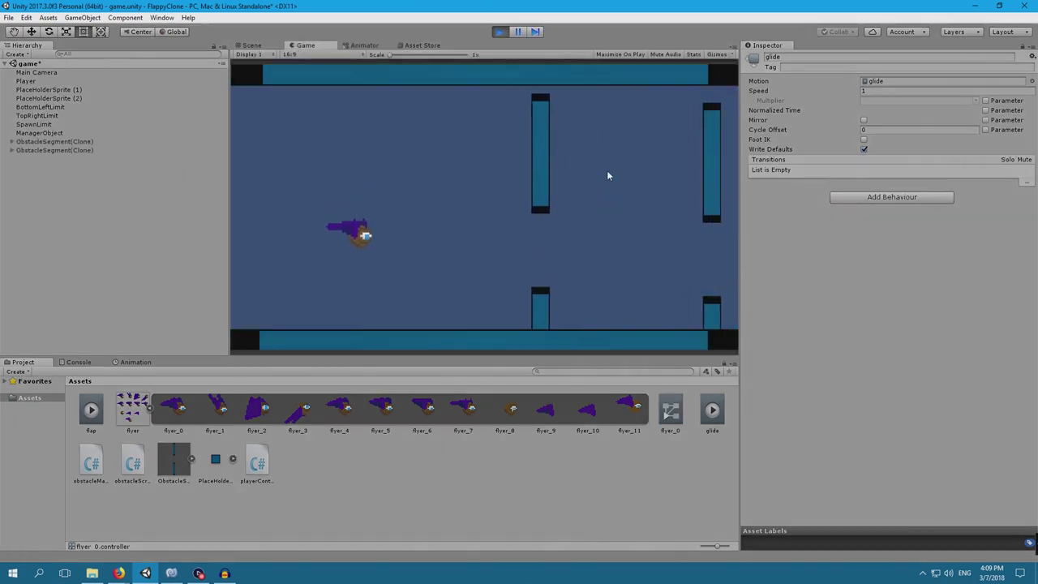
Step: Stop the running game and select the glide clip in the Project panel
key("space")
key("space")
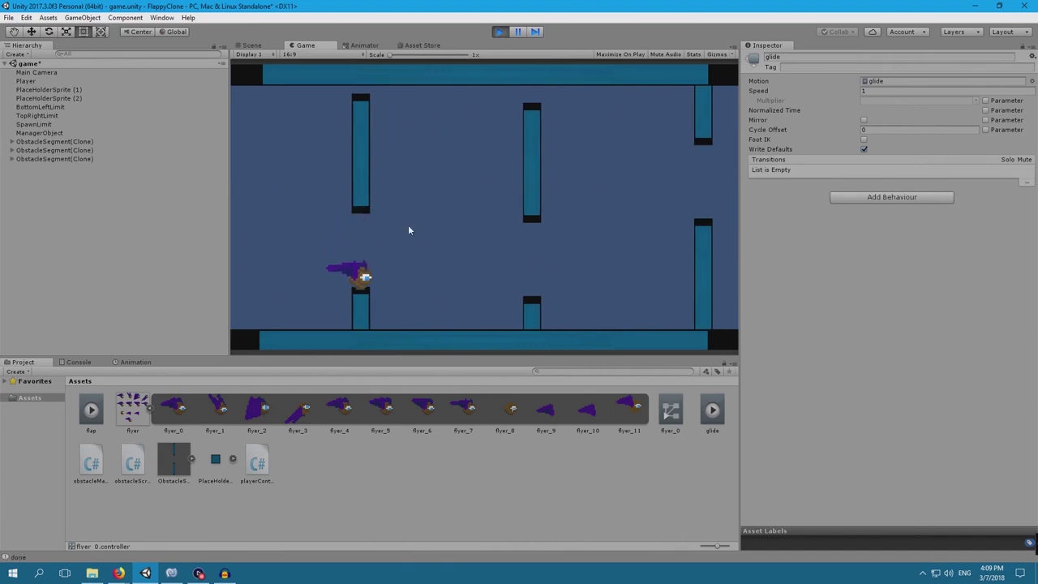
left_click(498, 32)
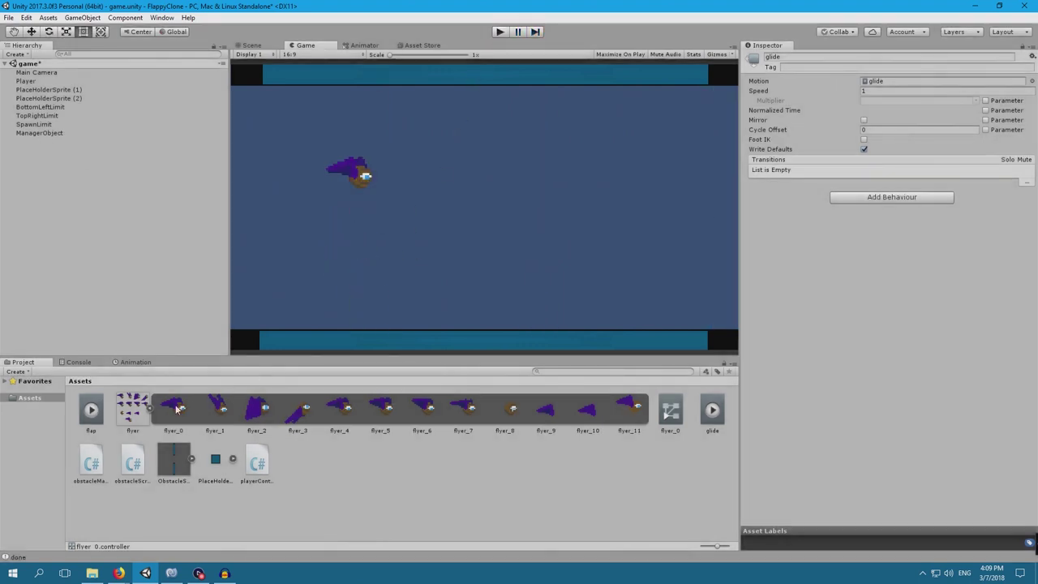
left_click(151, 409)
left_click(215, 409)
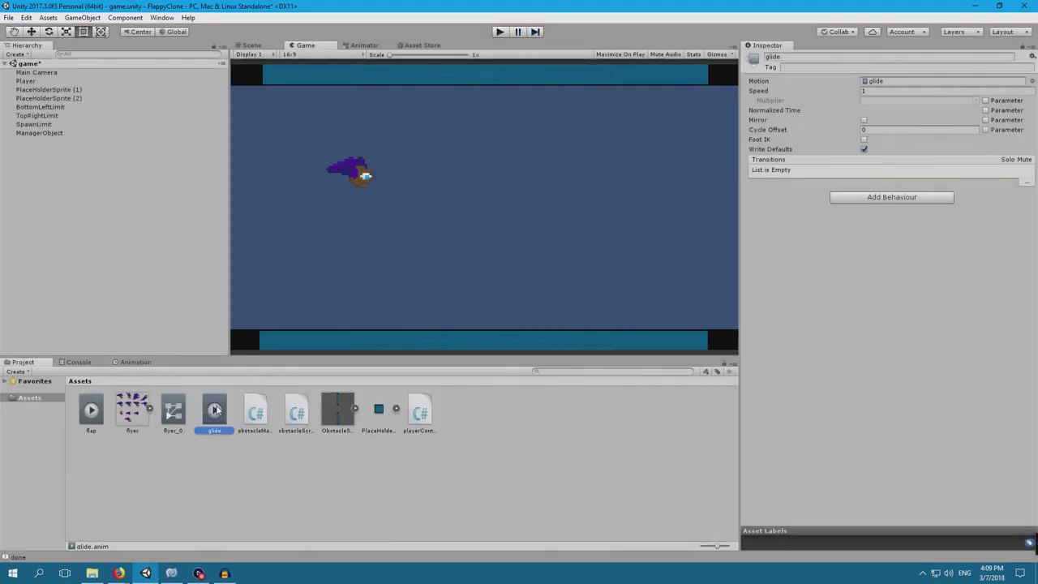
left_click(150, 409)
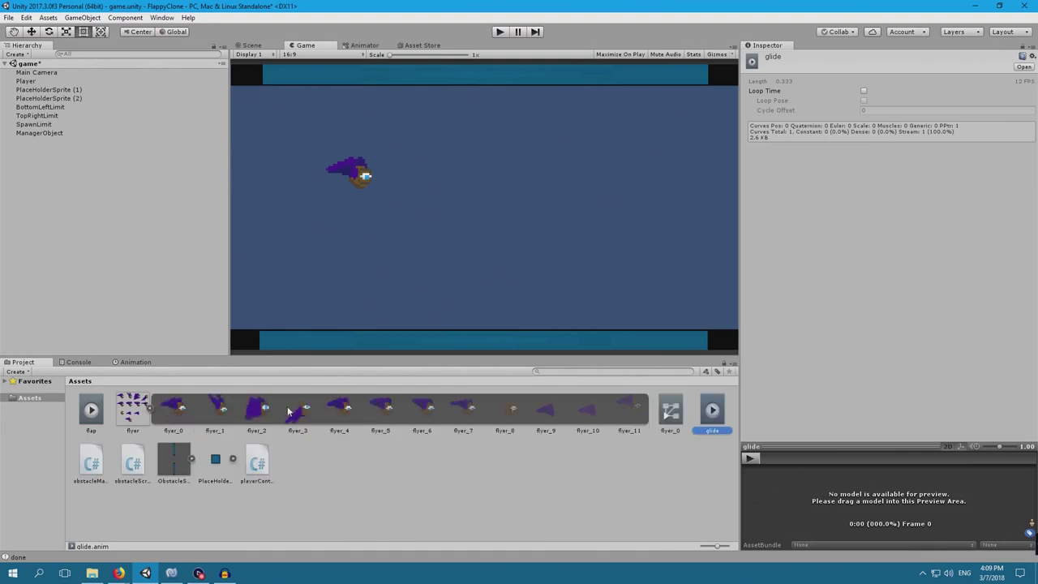
left_click(361, 414)
left_click(469, 407, "shift")
right_click(470, 403)
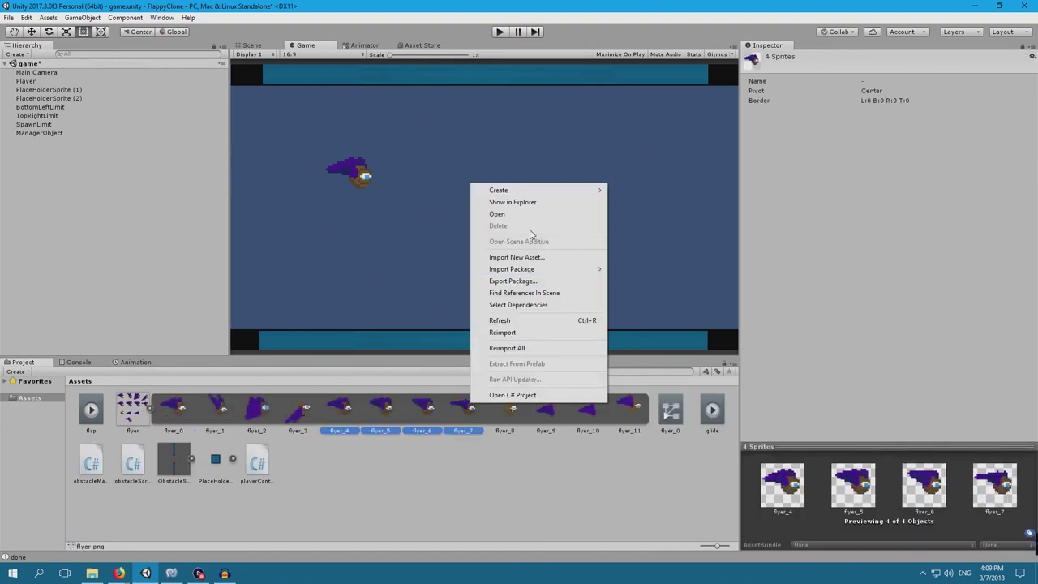
left_click(453, 511)
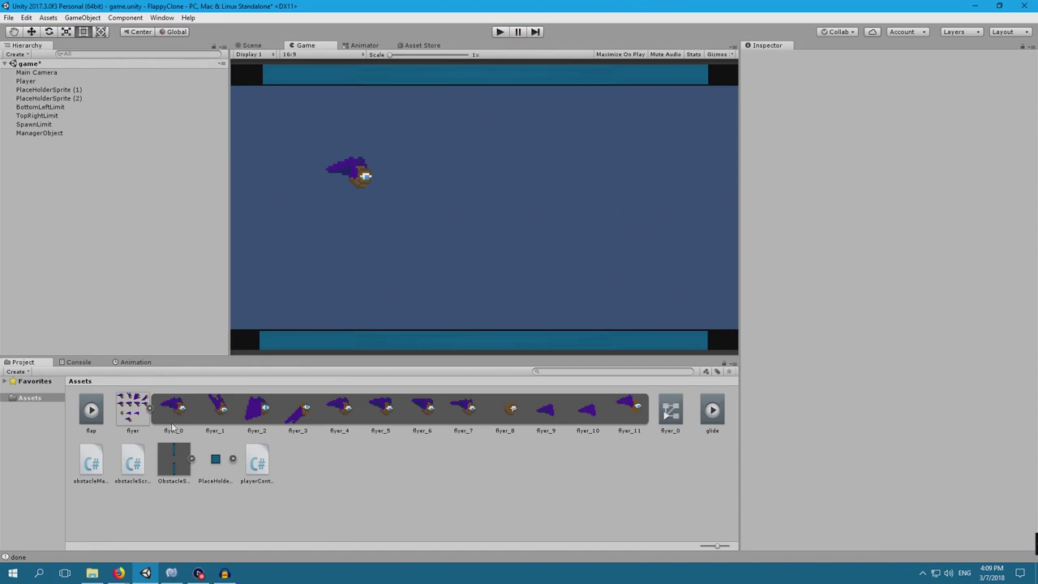
left_click(150, 409)
left_click(214, 410)
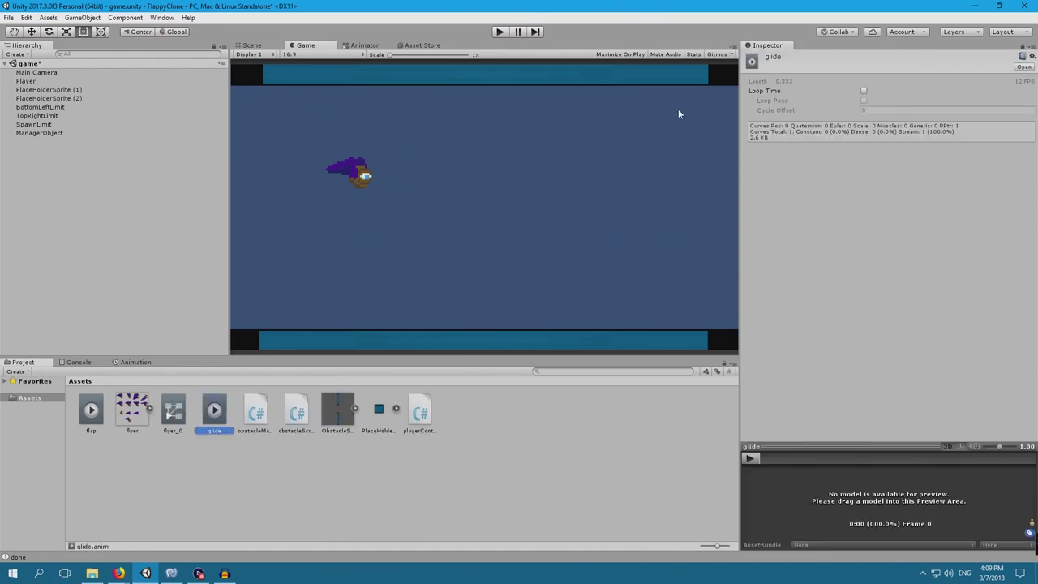
Step: Compare against flap's settings and enable Loop Time on the glide clip
left_click(91, 410)
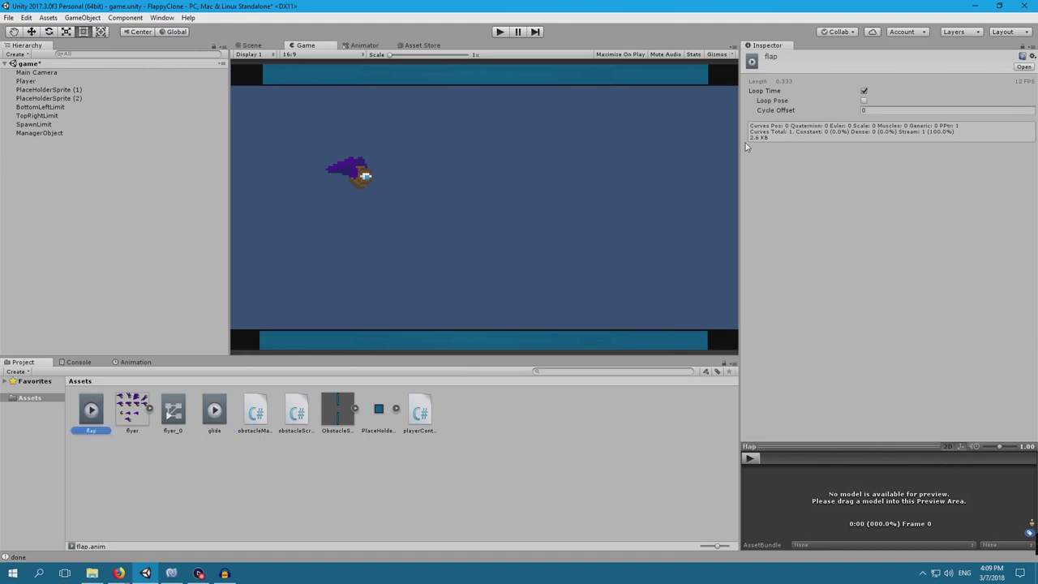
left_click(214, 414)
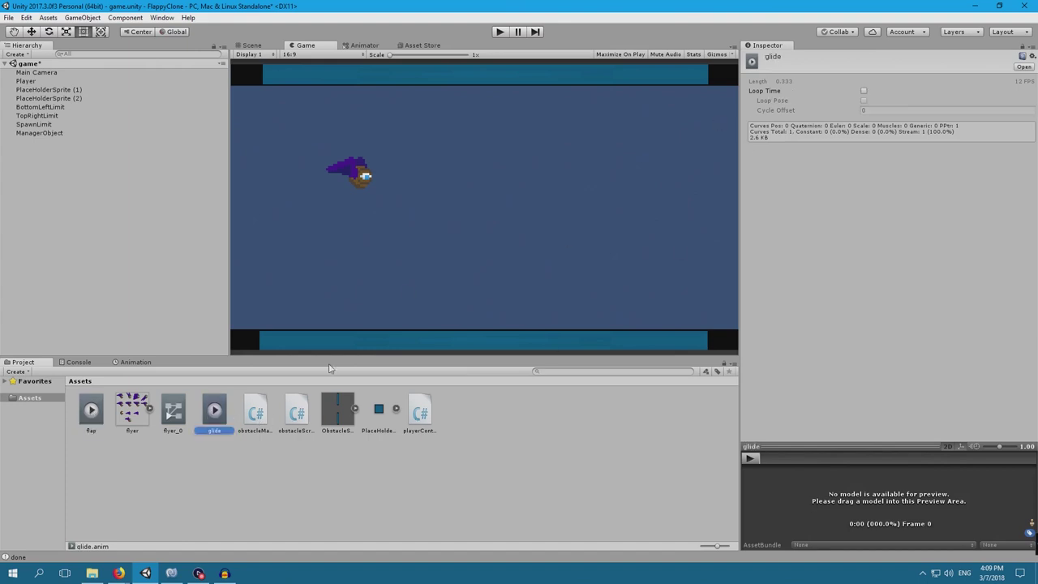
left_click(863, 91)
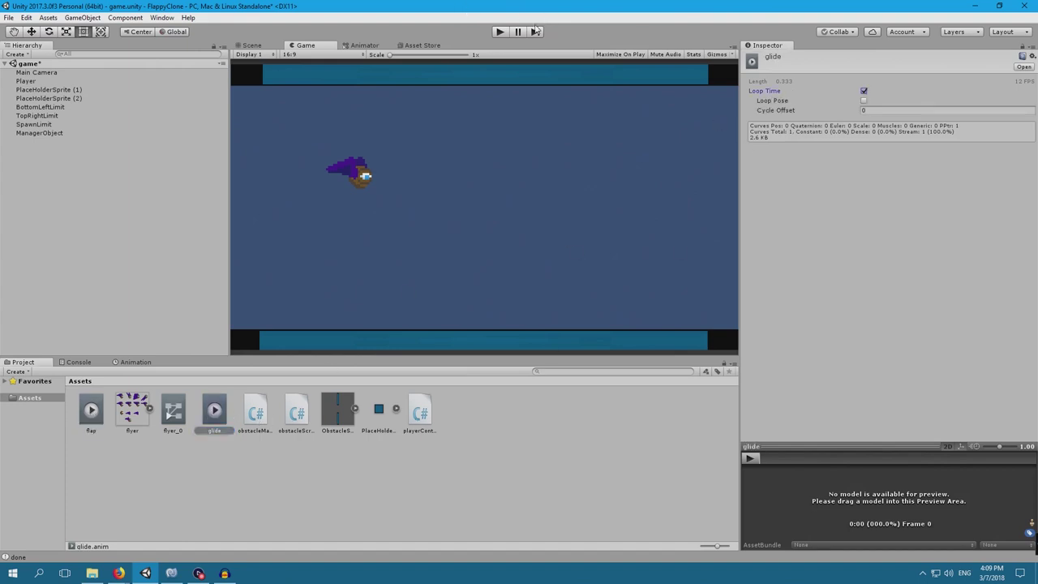
Step: Play-test the looping glide with the bird flying between the pipes, then stop
left_click(501, 32)
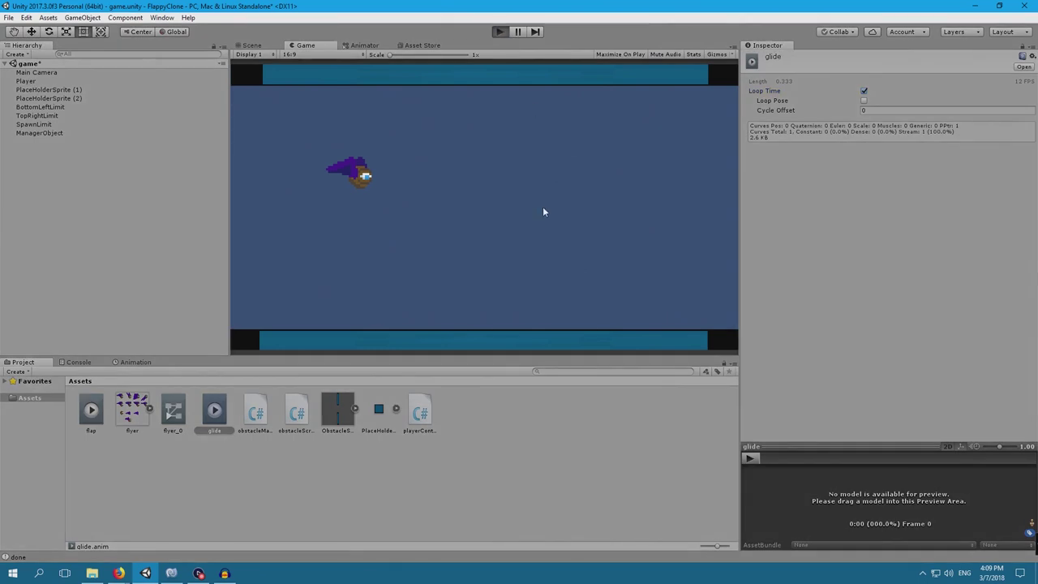
left_click(545, 197)
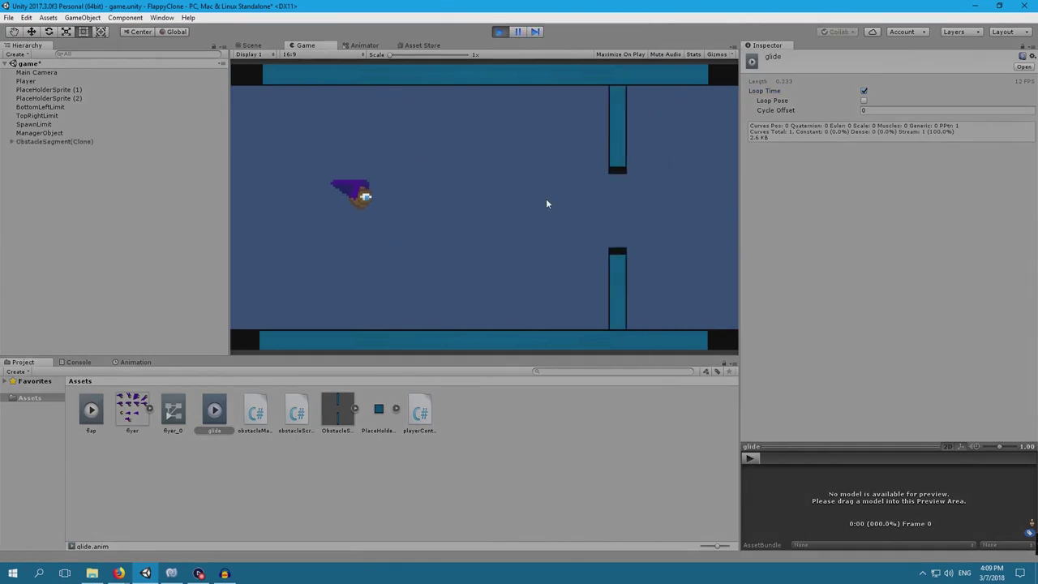
left_click(446, 195)
left_click(455, 188)
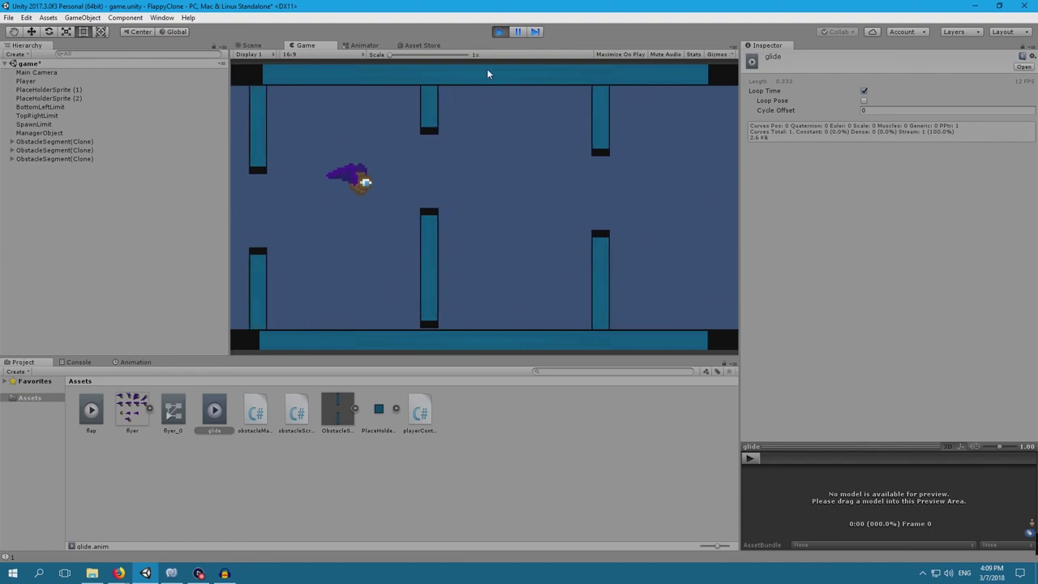
left_click(500, 33)
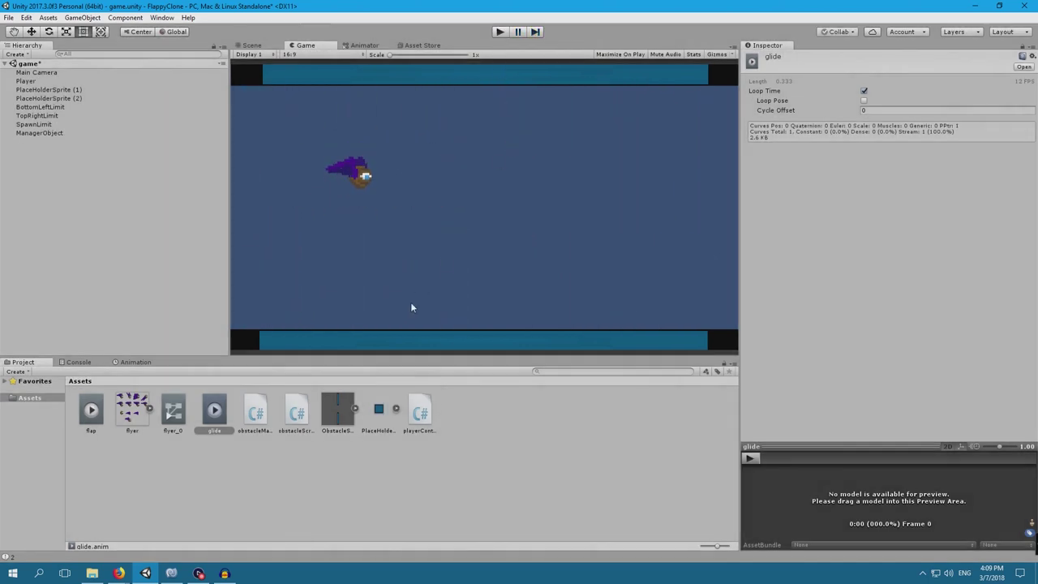
Step: Add 'public Animator anim;' below playerInstance in playerController.cs and save the script
left_click(319, 453)
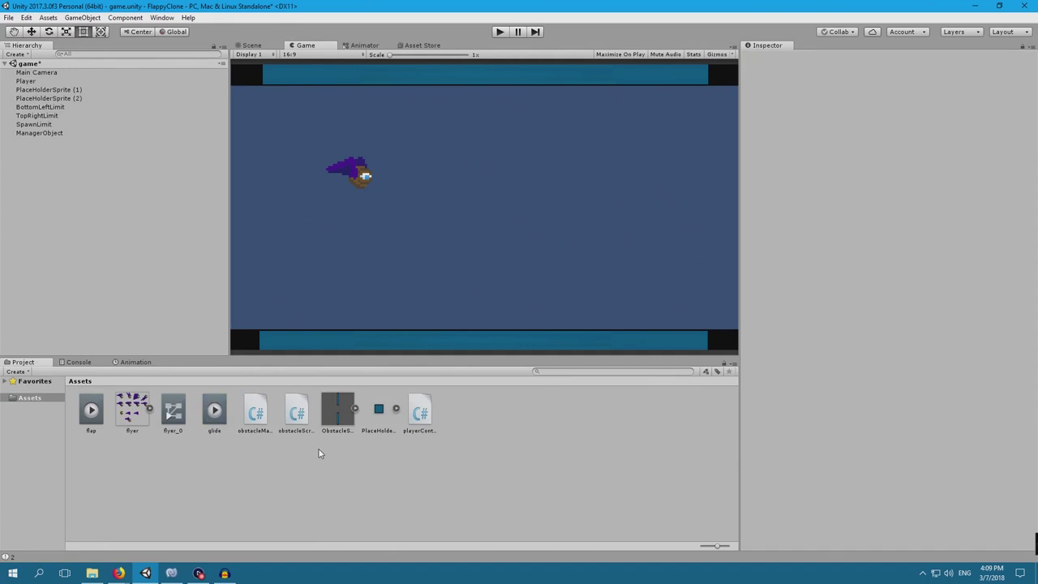
left_click(412, 427)
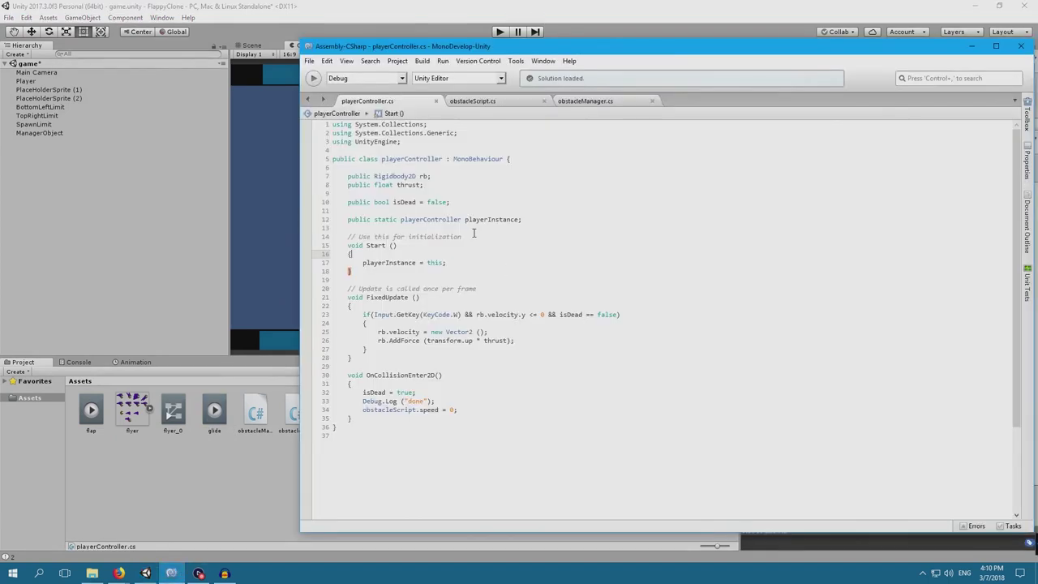
left_click(535, 217)
key("Return")
key("Return")
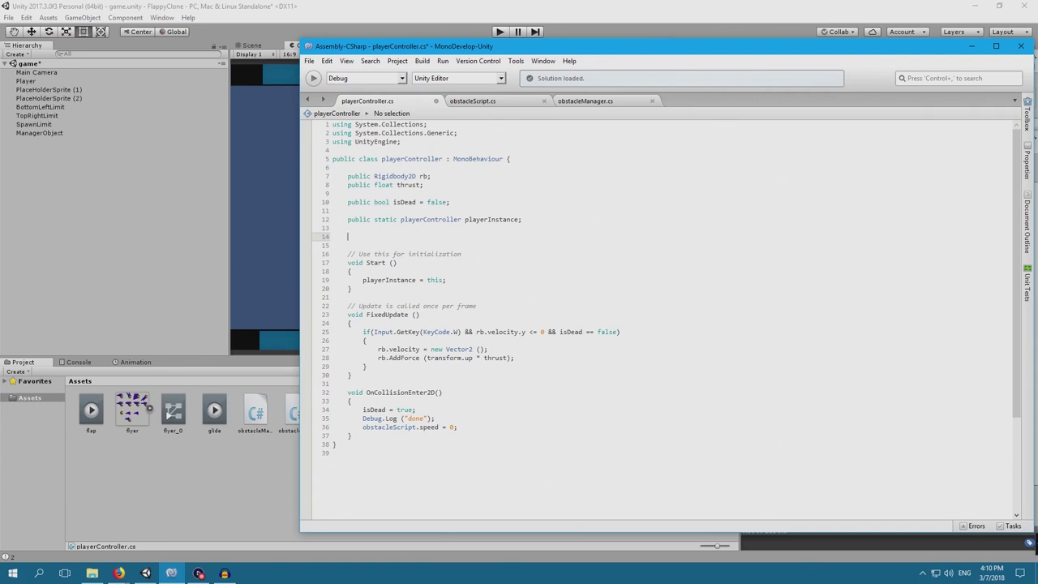
type("public Animator anim;")
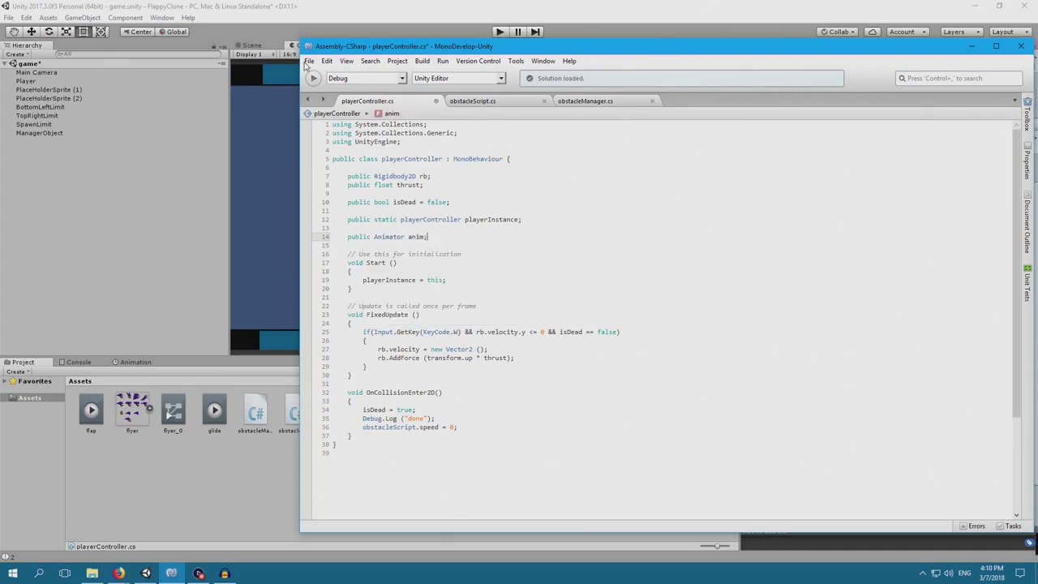
left_click(309, 61)
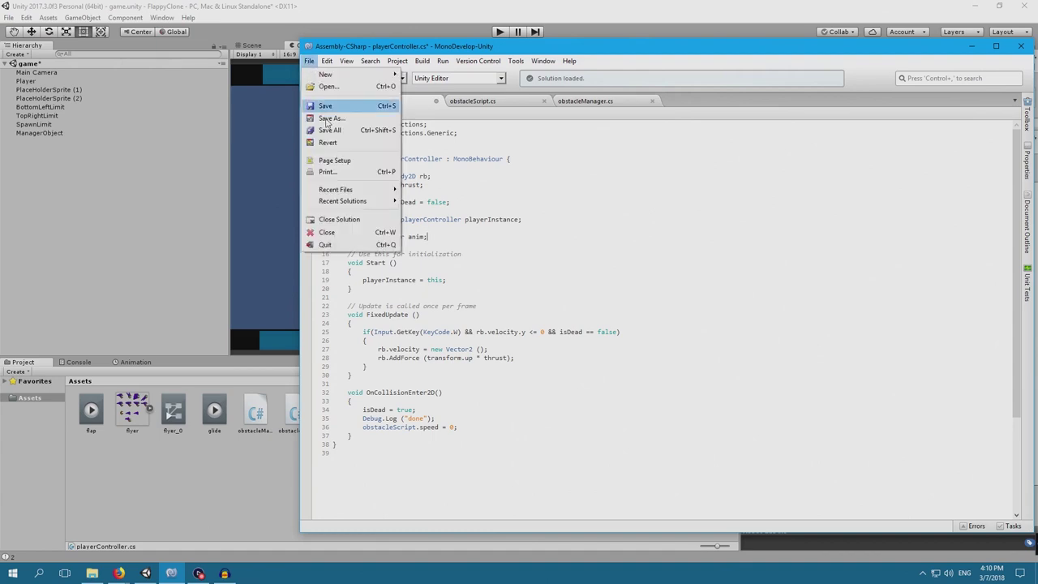
left_click(361, 130)
left_click(405, 19)
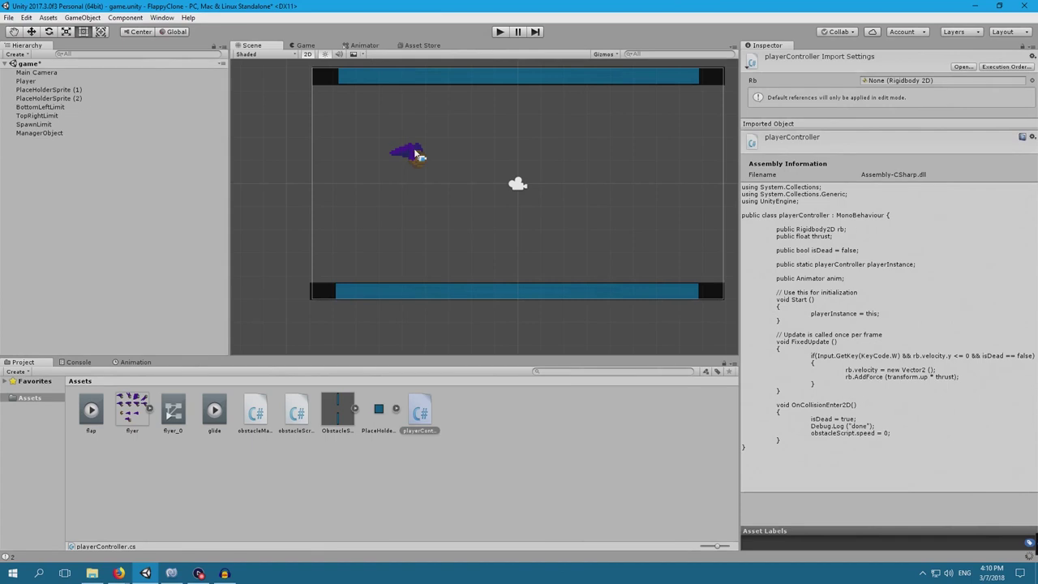
Step: Drag the Player's Animator component onto the Anim field of its Player Controller
left_click(415, 154)
scroll(850, 371, "down", 3)
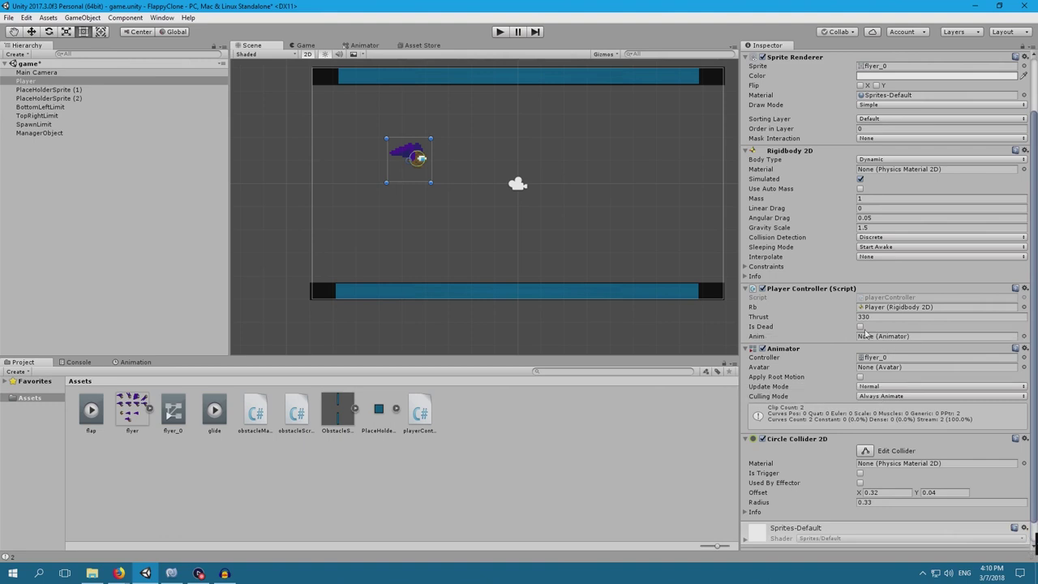
left_click_drag(785, 353, 886, 339)
scroll(532, 231, "up", 1)
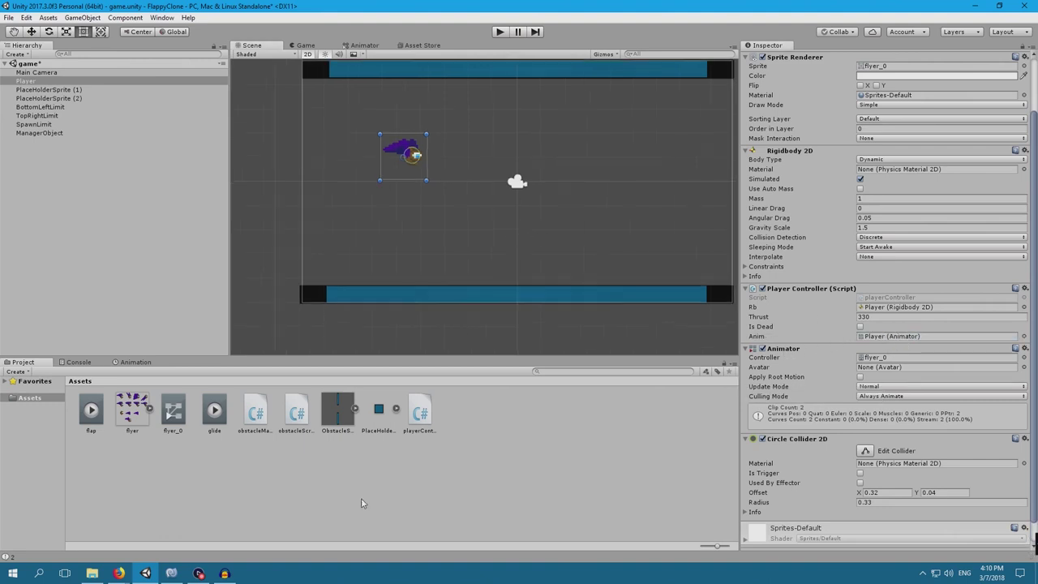
left_click(171, 574)
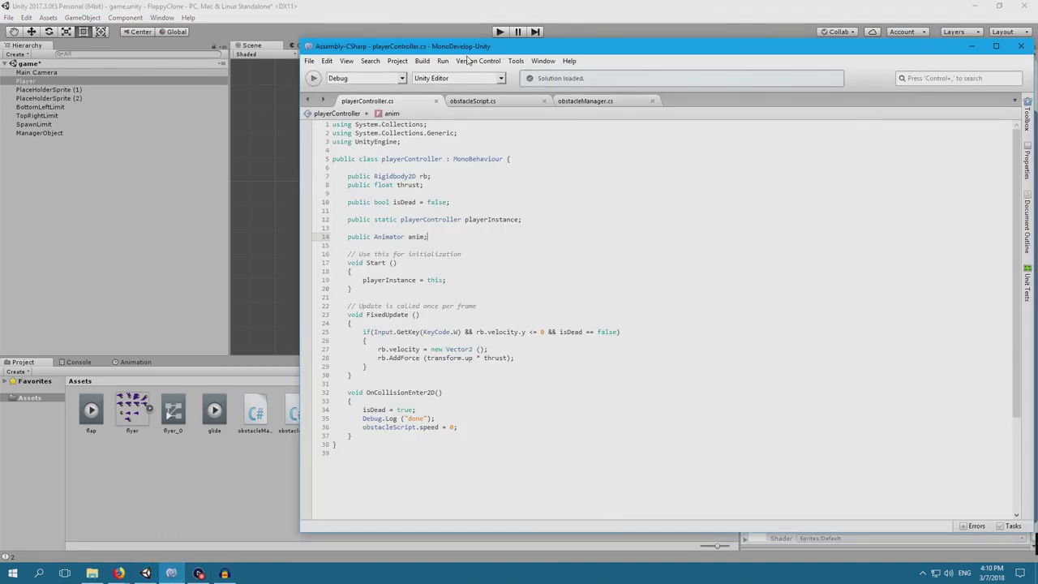
Step: Add anim.Play ("flap"); on a new line inside FixedUpdate's W-key jump block
mouse_move(469, 49)
left_mouse_down()
mouse_move(686, 40)
mouse_move(449, 44)
left_mouse_up()
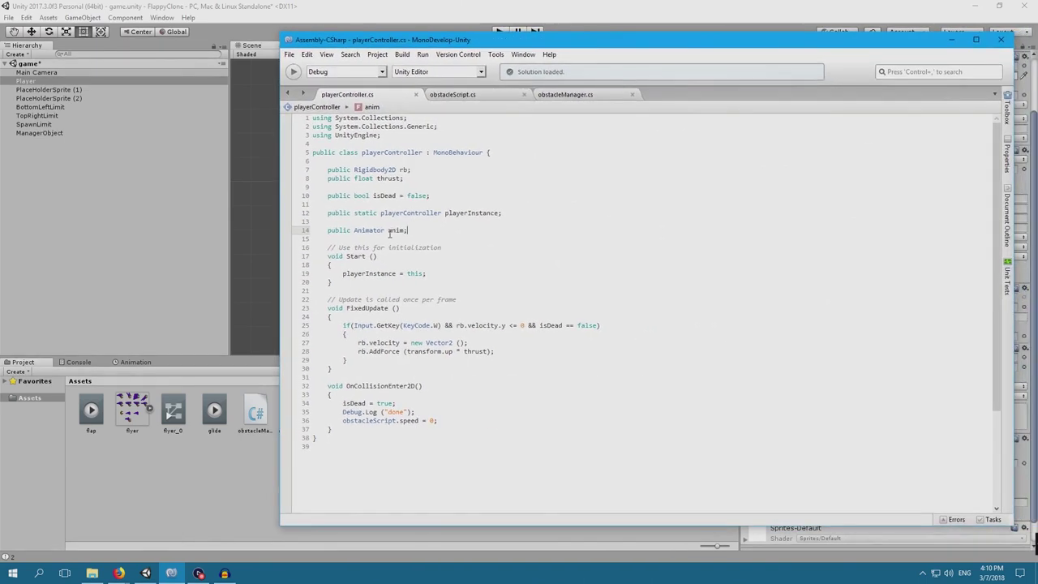
left_click(382, 333)
key("Return")
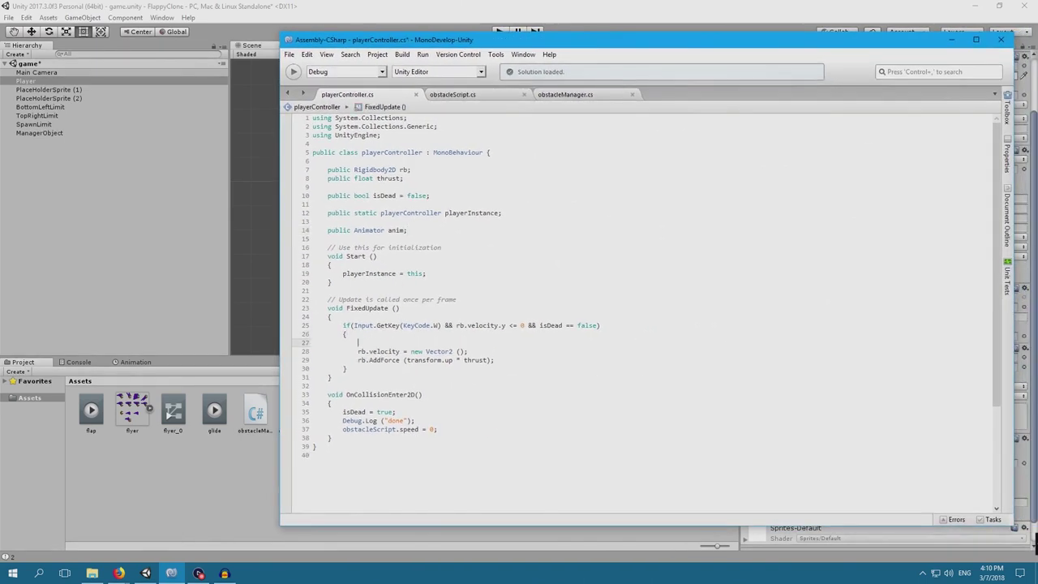
type("anim.Pla")
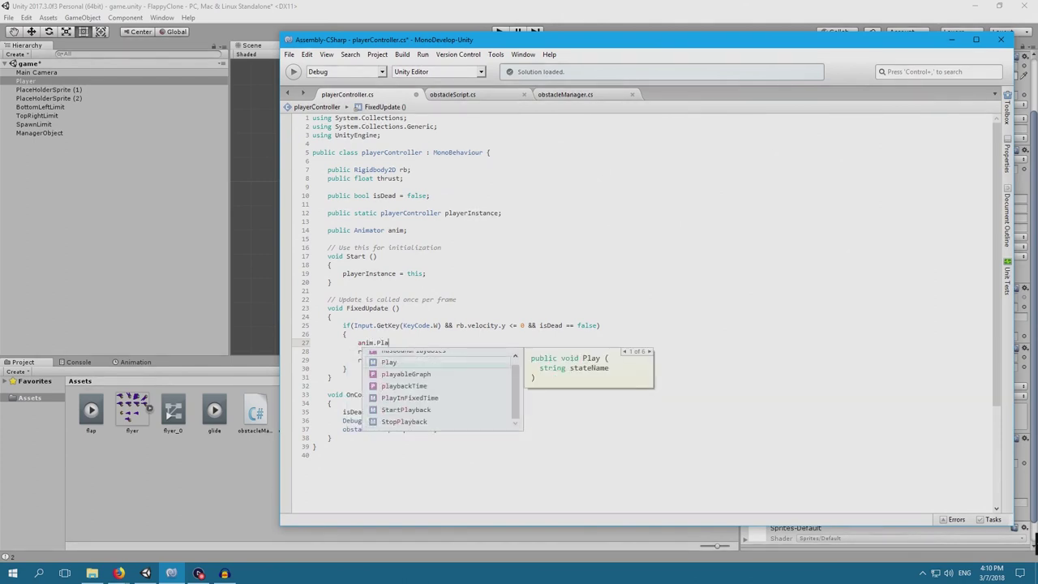
key("Return")
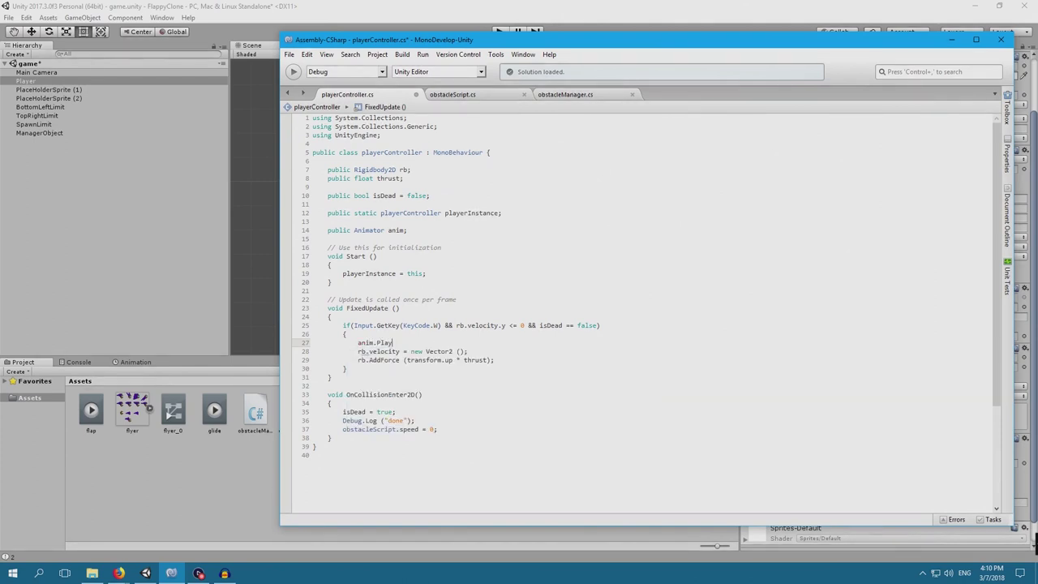
type(";")
type("\"")
type("flap")
left_click(289, 55)
left_click(330, 126)
key("alt+Tab")
left_click(498, 31)
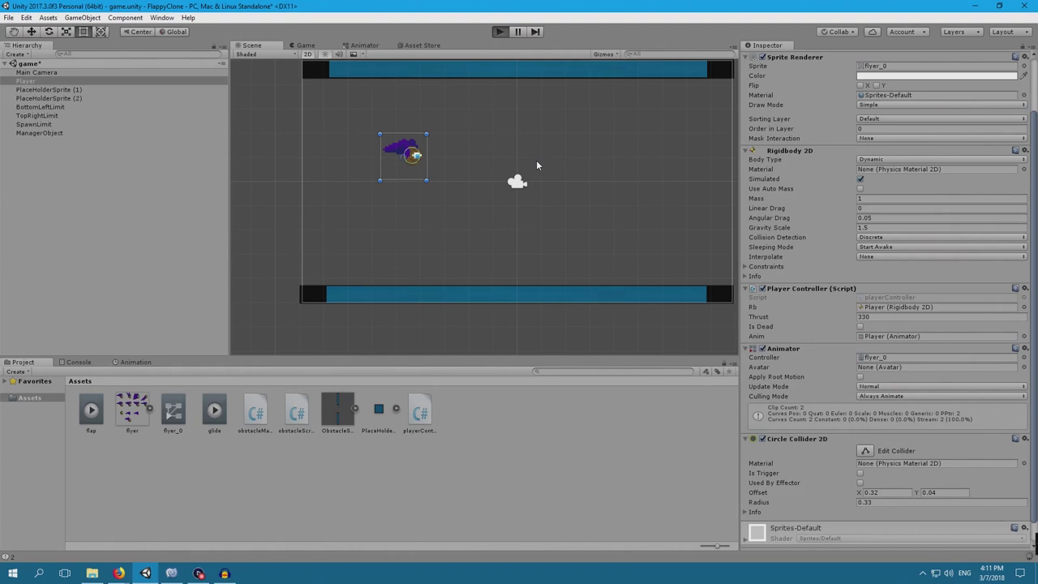
left_click(536, 166)
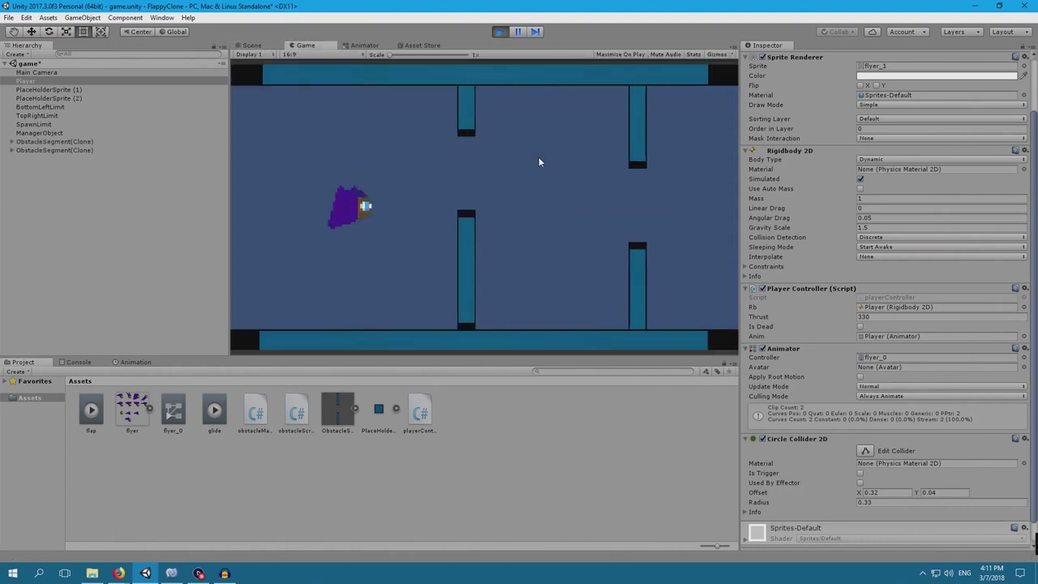
left_click(539, 158)
left_click(539, 161)
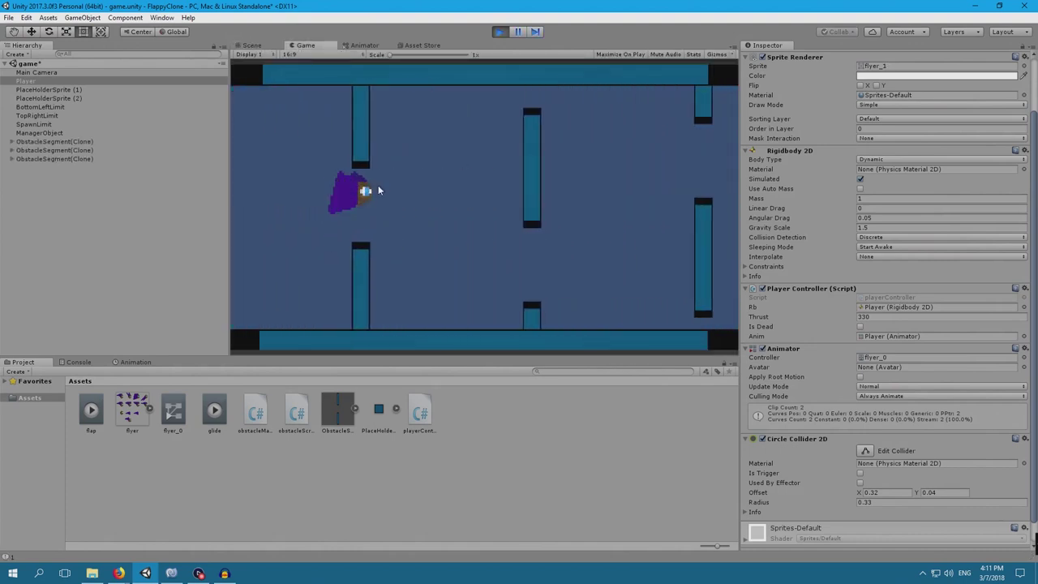
left_click(385, 172)
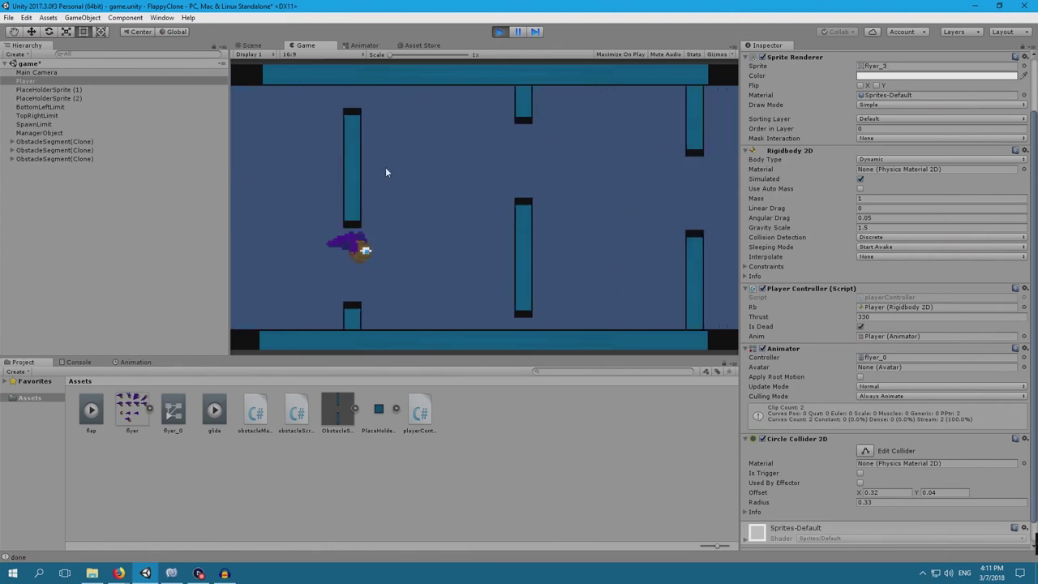
left_click(500, 30)
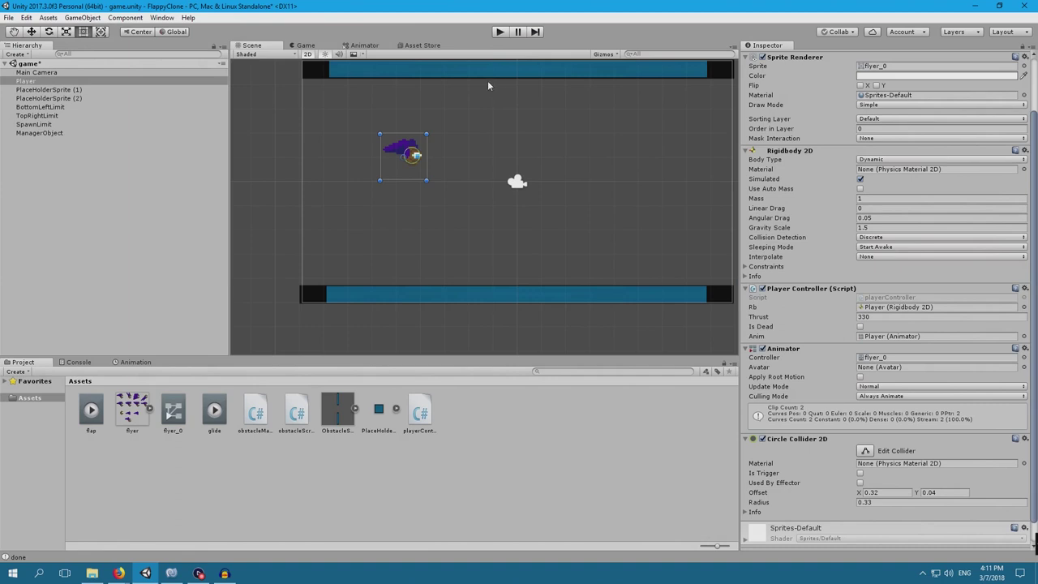
Step: In the Animator graph, make a transition from the flap state to glide
left_click(366, 45)
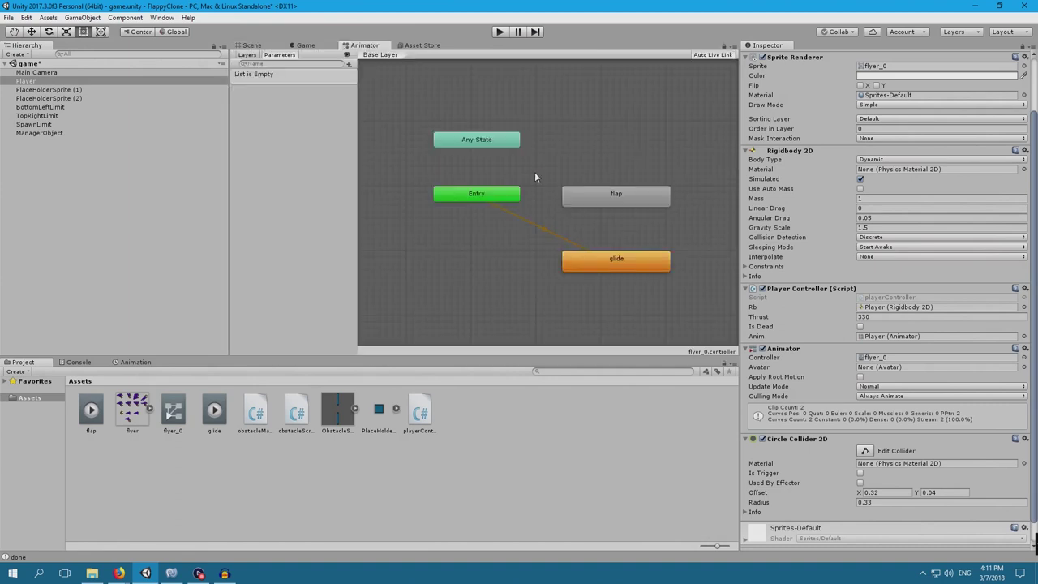
left_click_drag(609, 201, 644, 175)
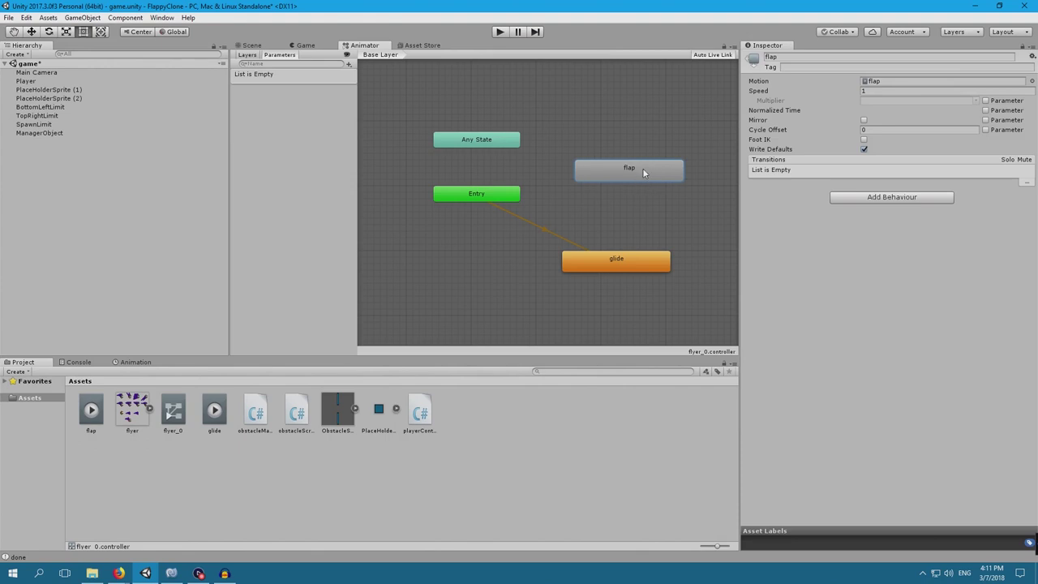
right_click(639, 172)
left_click(661, 177)
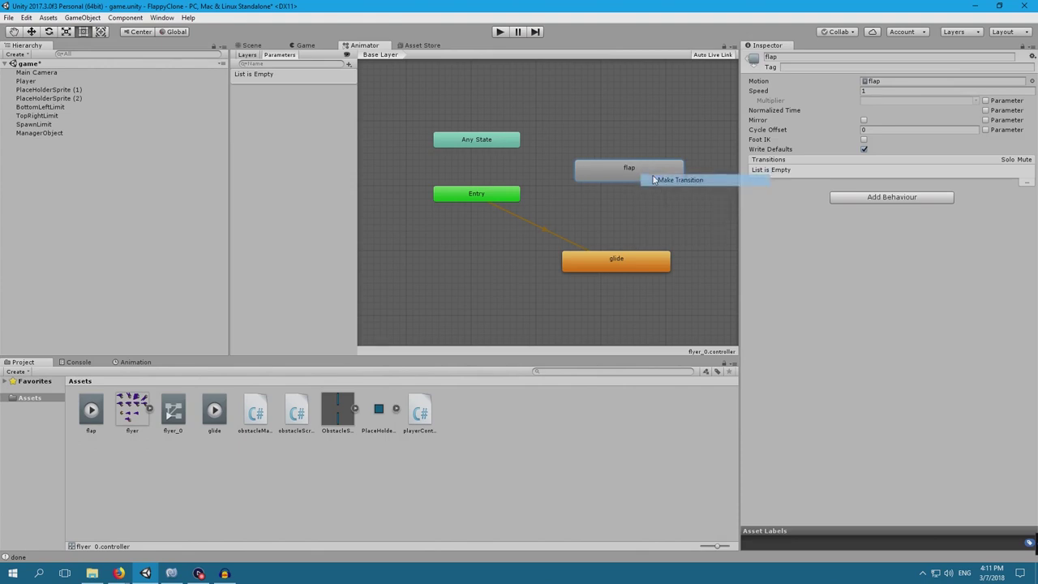
left_click(630, 264)
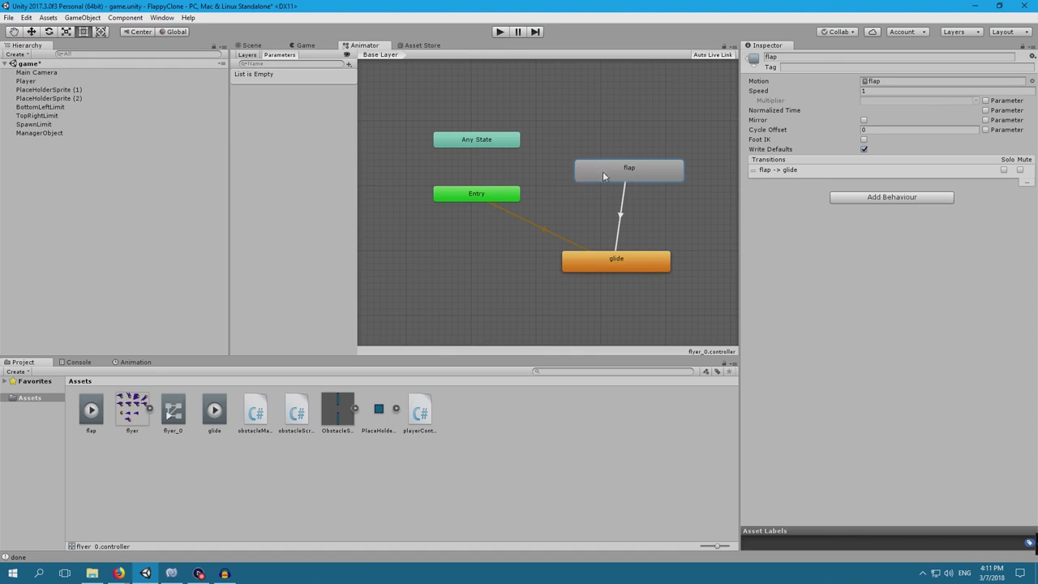
Step: Stretch the flap-to-glide transition so glide begins around 0:10, then start a play test
left_click(621, 217)
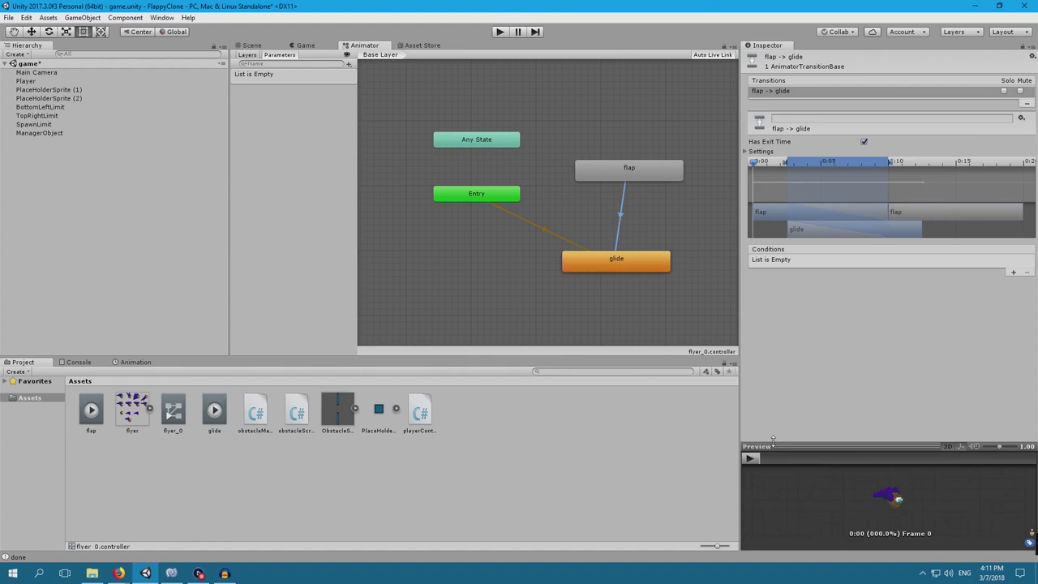
left_click_drag(789, 447, 789, 381)
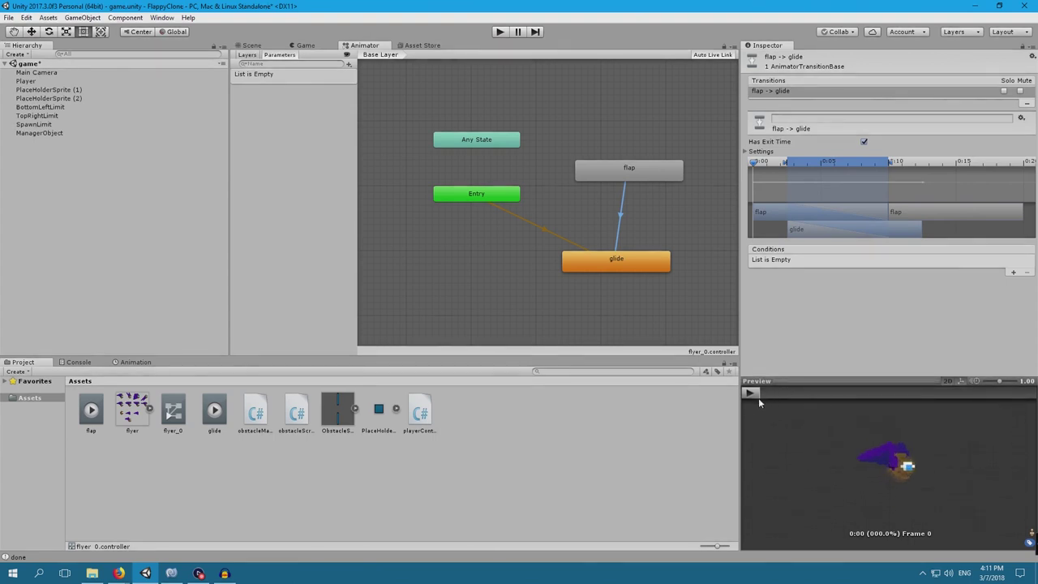
left_click(750, 392)
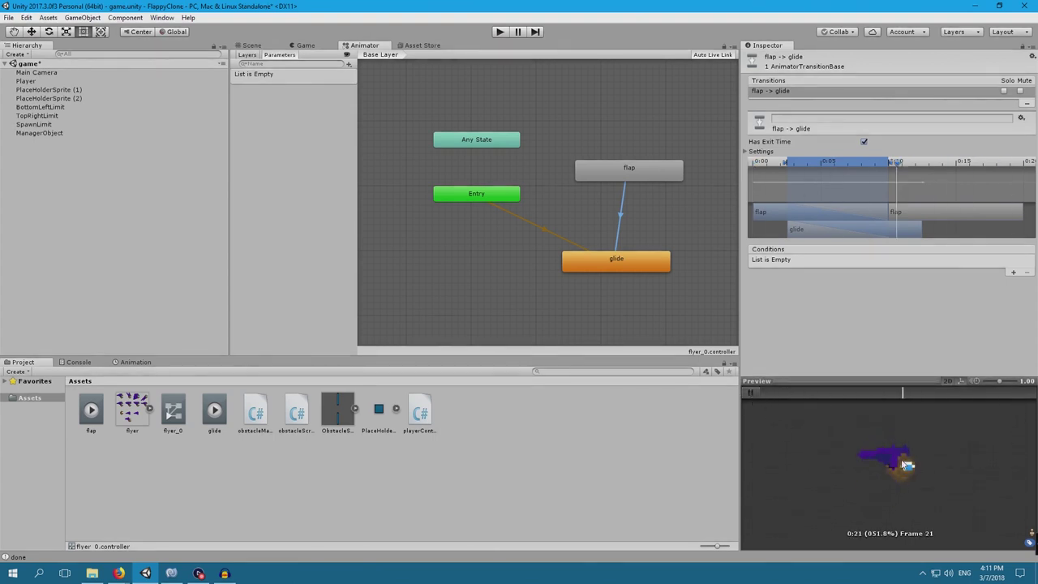
left_click(751, 393)
left_click_drag(800, 167, 901, 163)
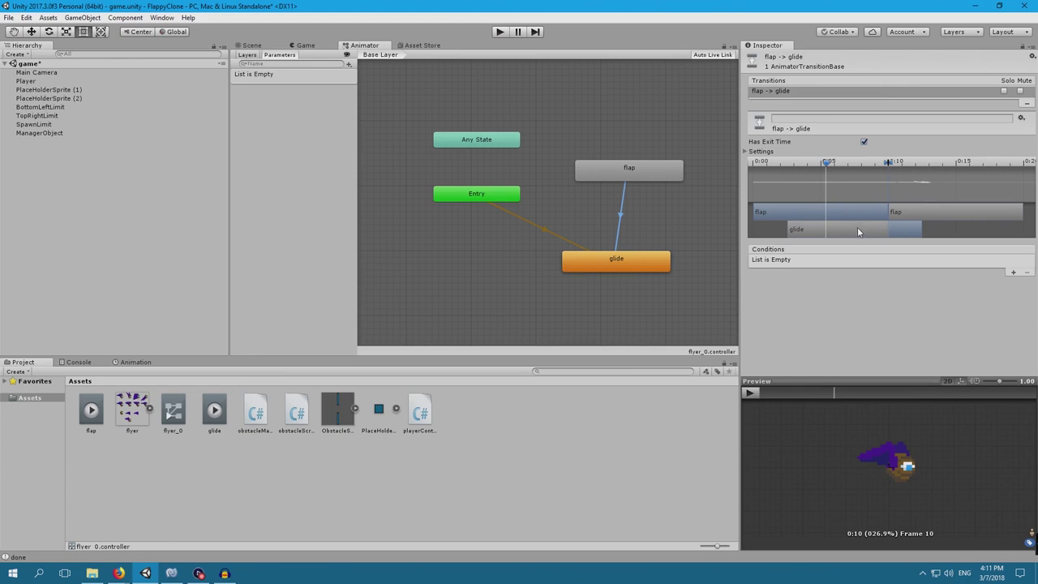
left_click_drag(859, 229, 981, 230)
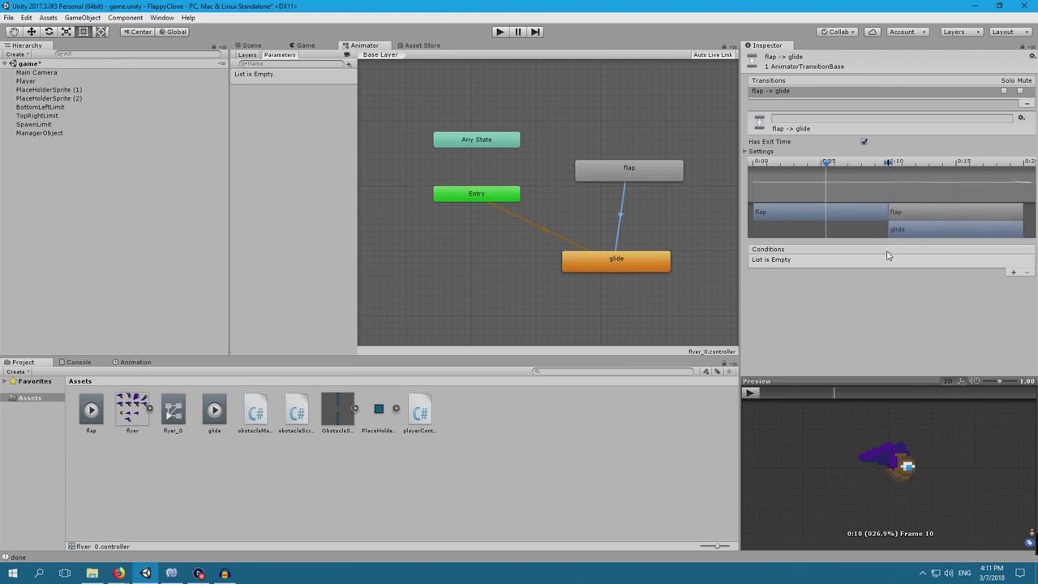
left_click(752, 395)
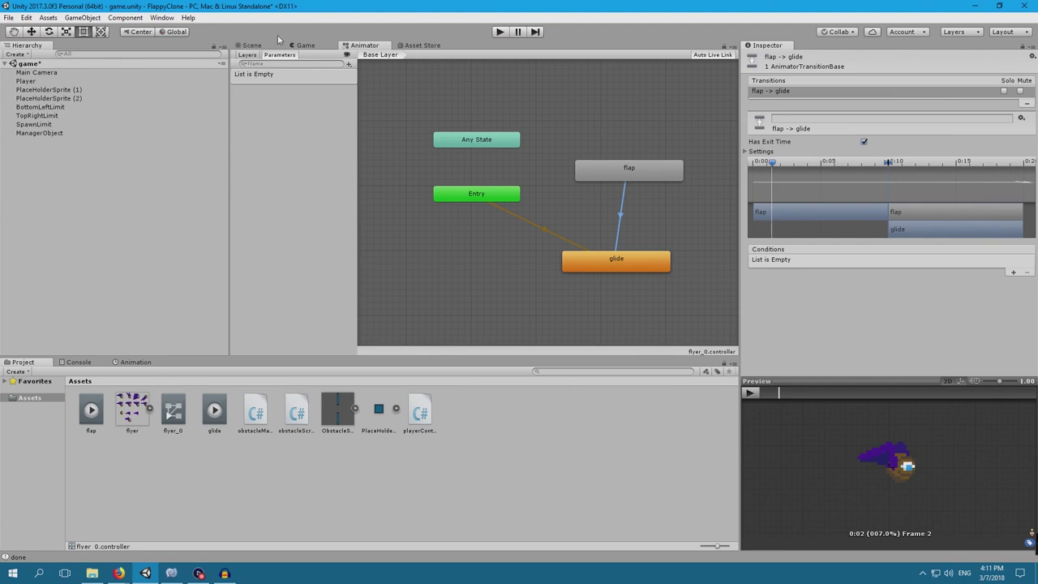
left_click(316, 45)
left_click(499, 32)
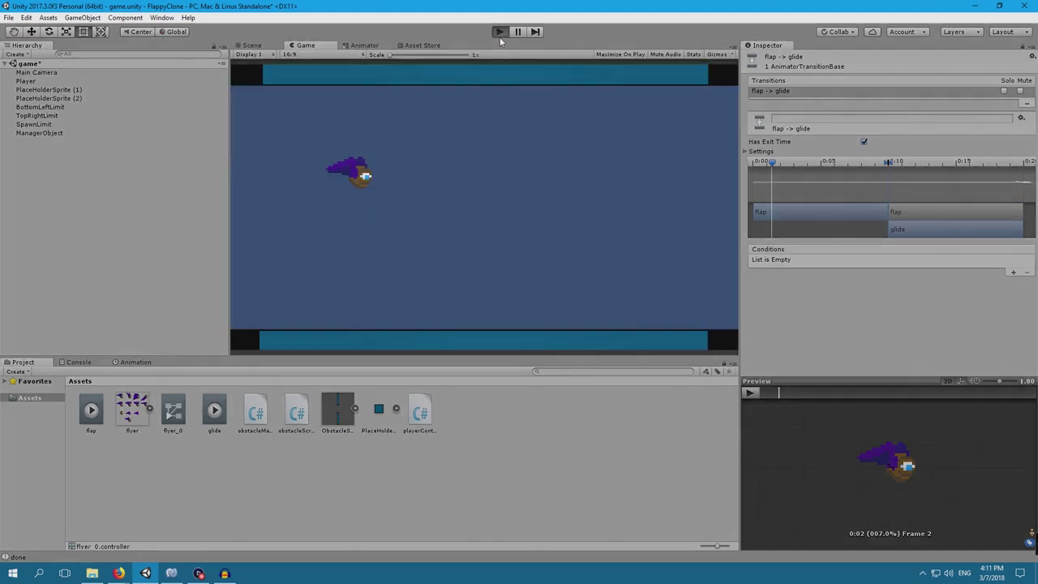
Step: Flap the bird through a few pillars, then stop the game and return to the Scene view
left_click(556, 201)
left_click(556, 201)
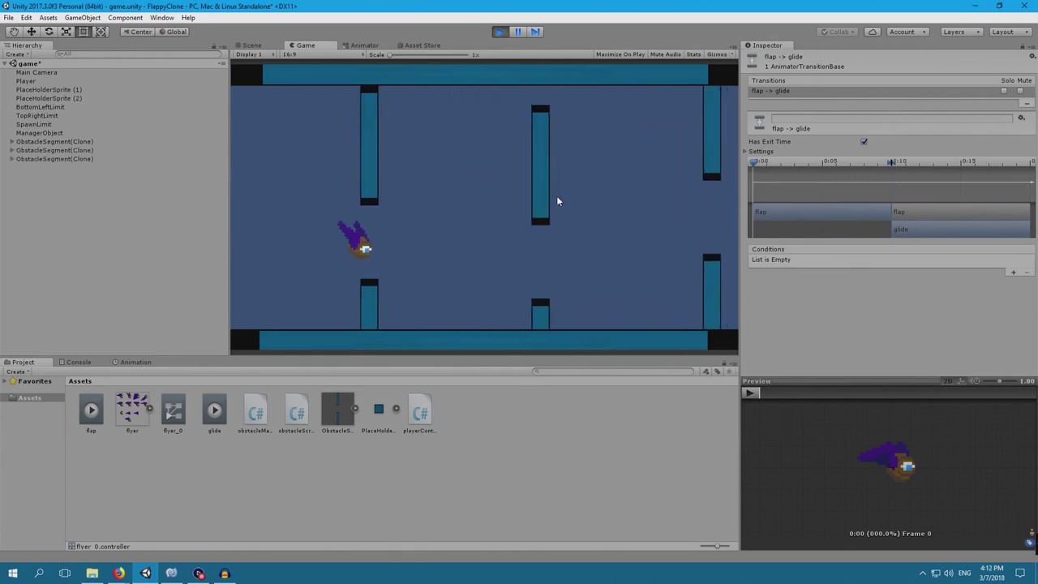
left_click(556, 201)
left_click(557, 197)
left_click(557, 197)
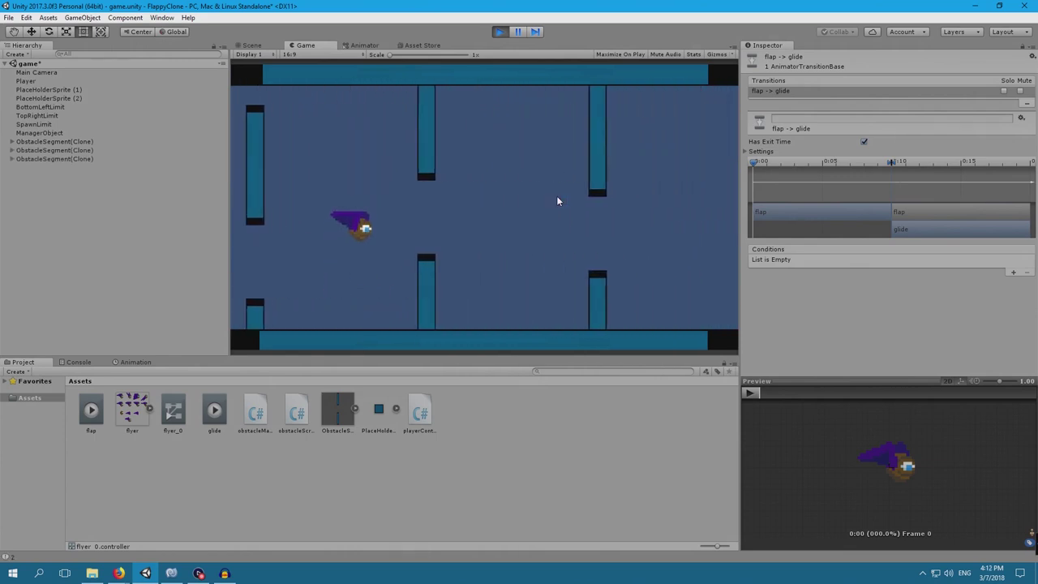
left_click(499, 208)
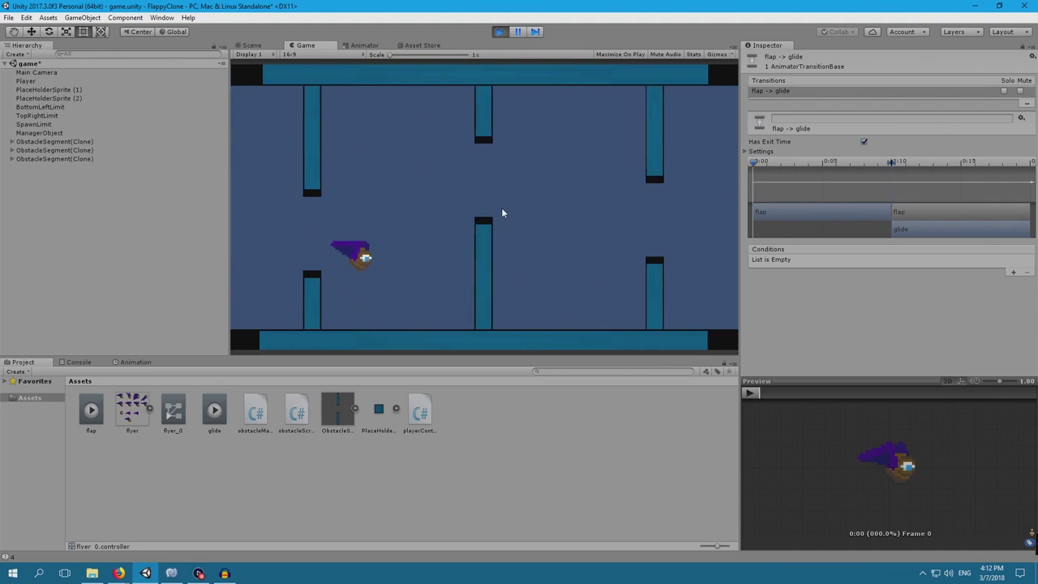
left_click(499, 31)
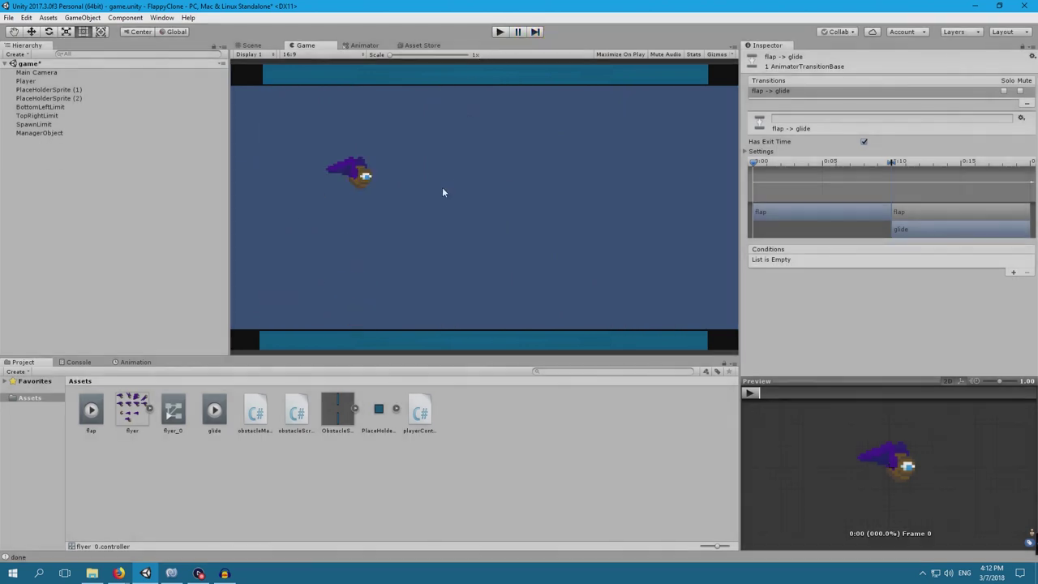
left_click(251, 46)
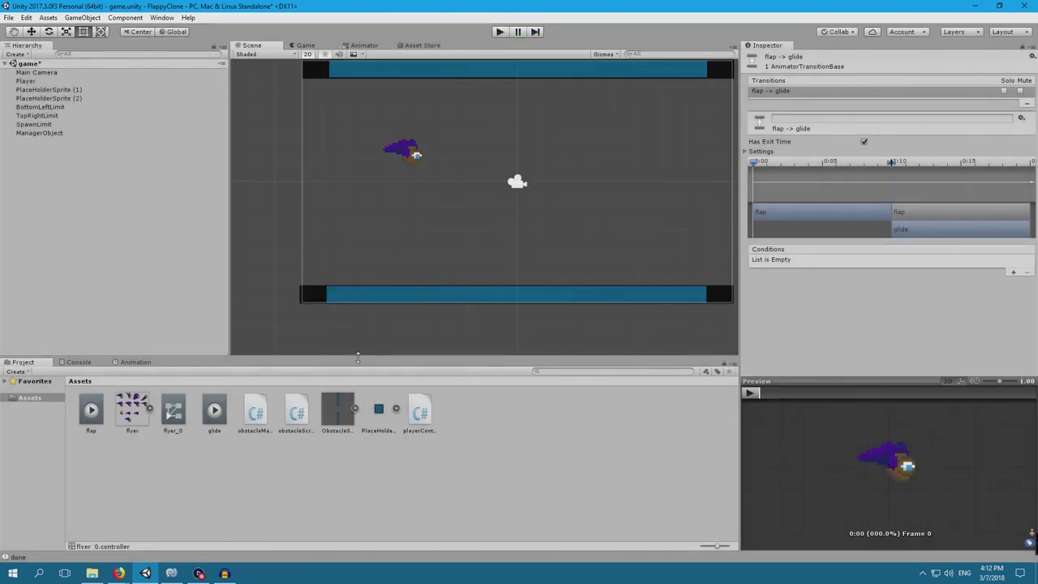
Step: Create a new animation clip from the flyer_8 frame named dead
left_click(149, 409)
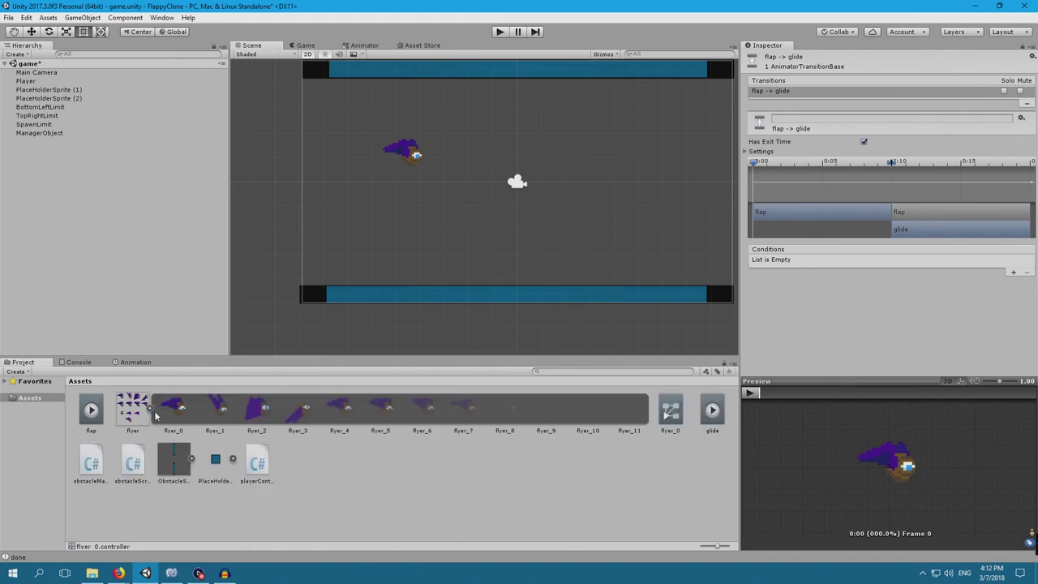
right_click(511, 412)
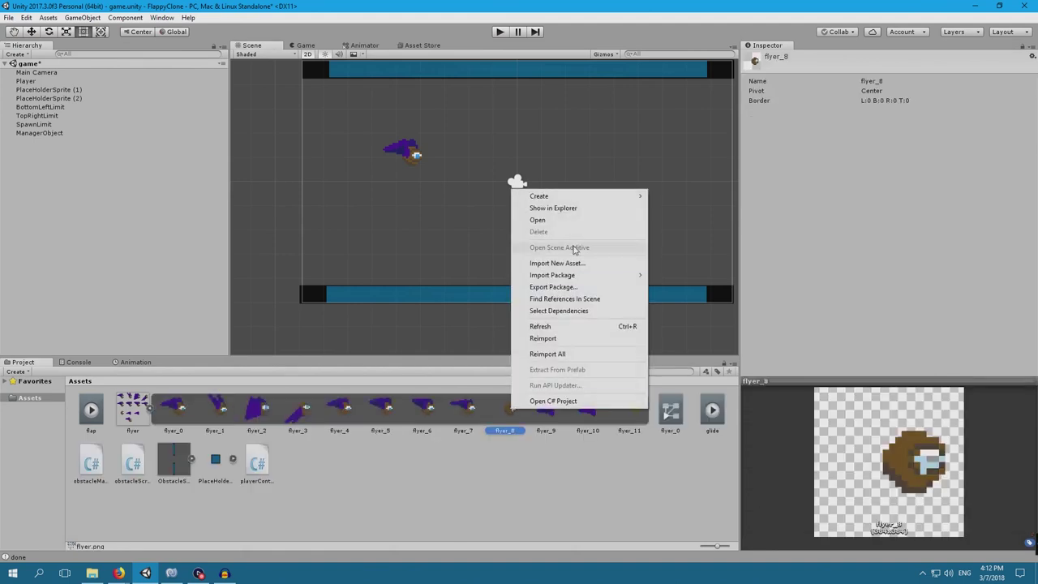
mouse_move(572, 197)
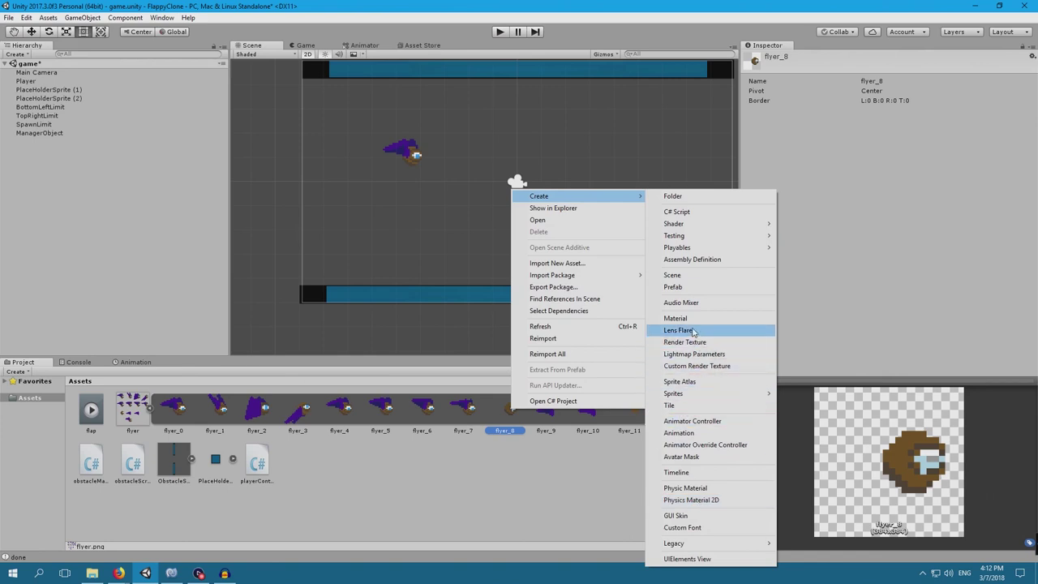
left_click(678, 432)
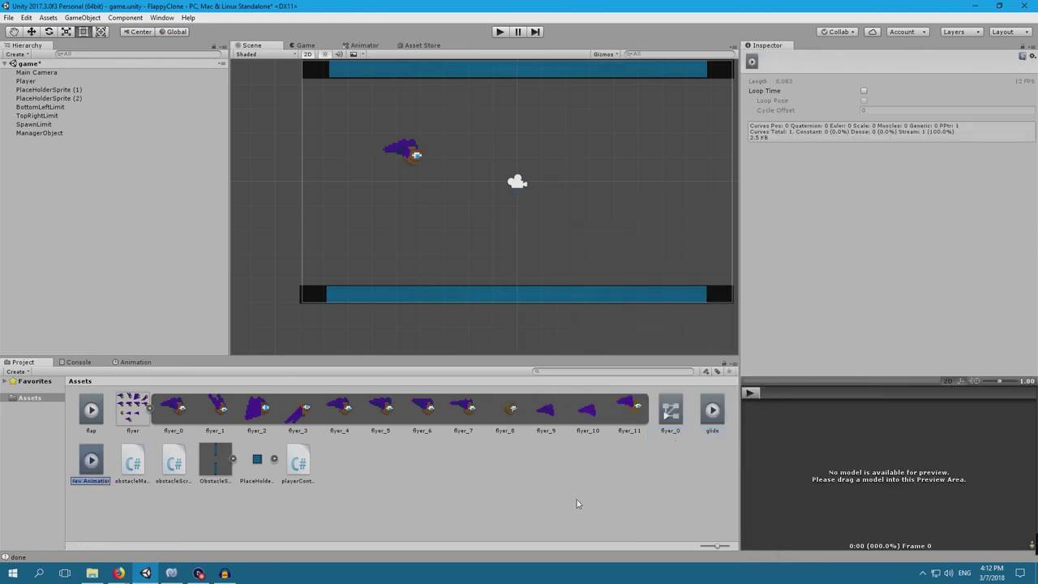
type("dead")
key("Return")
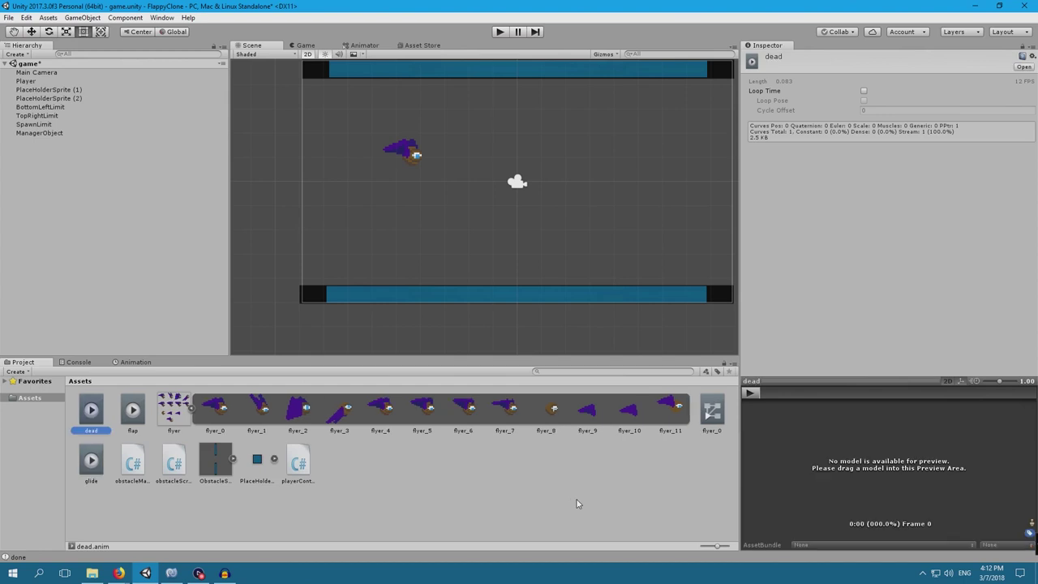
Step: Drag the dead clip into the flyer_0 Animator graph as a new state
left_click(378, 46)
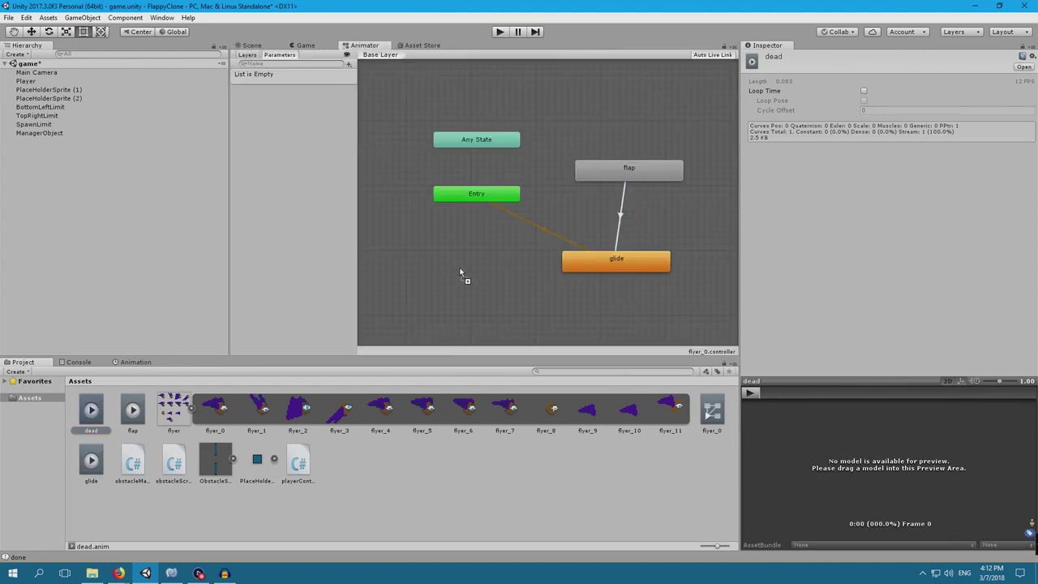
left_click_drag(459, 274, 438, 285)
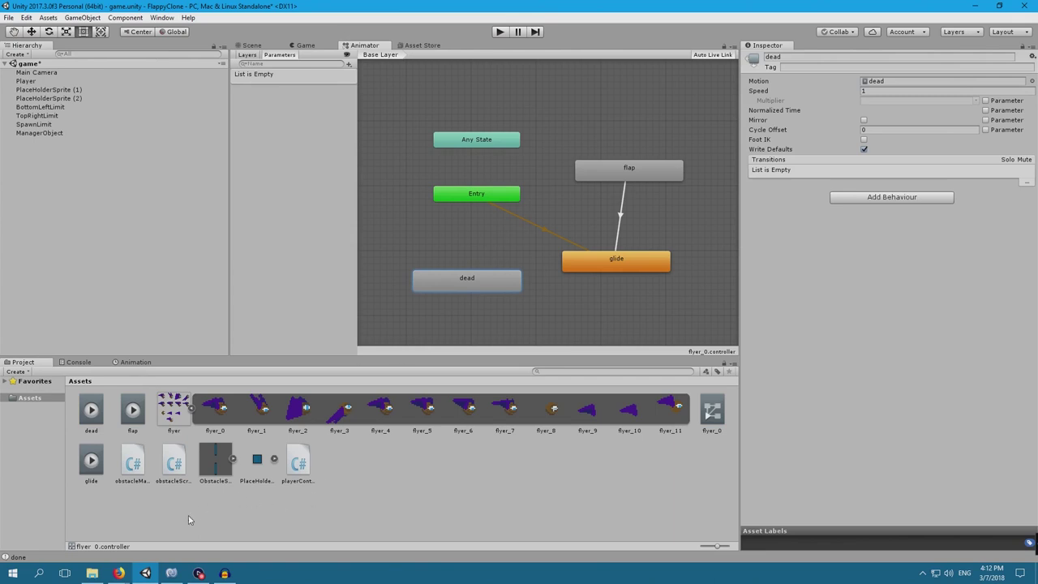
left_click(171, 573)
Step: Paste the anim.Play line at the top of OnCollisionEnter2D and change flap to dead
left_click_drag(430, 343, 355, 344)
key("ctrl+c")
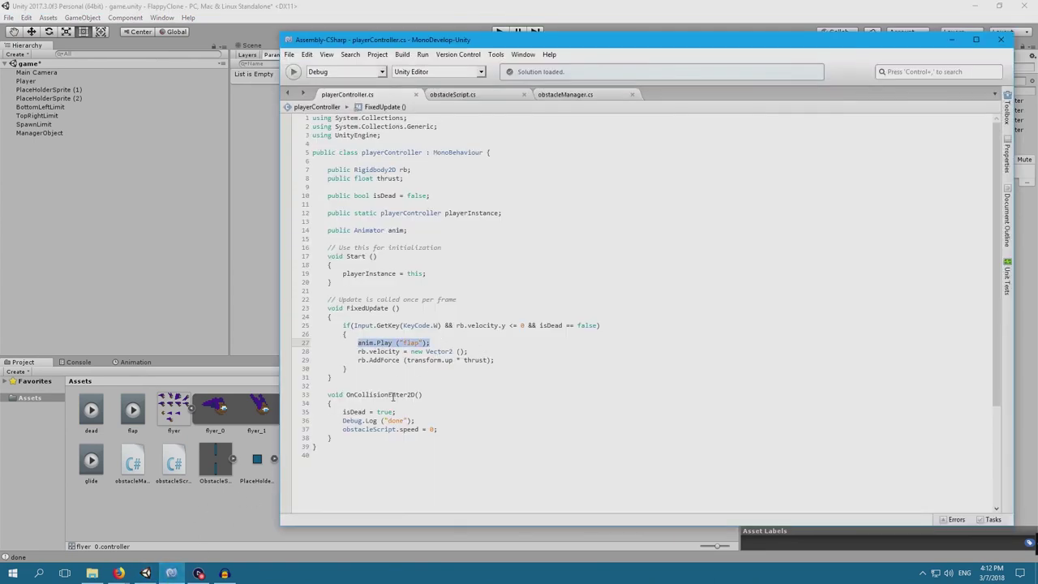
left_click(388, 404)
key("Return")
key("ctrl+v")
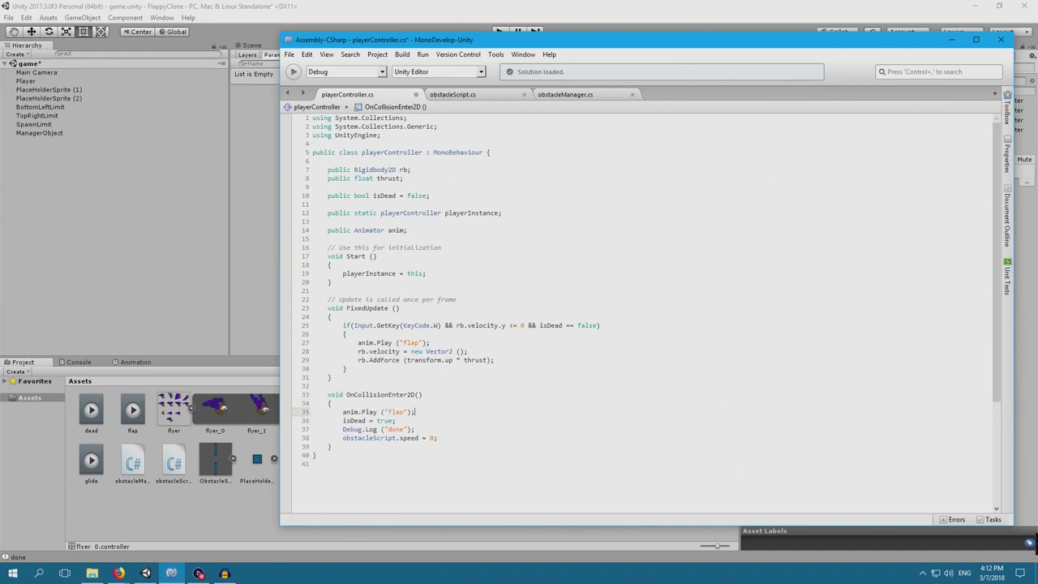
left_click_drag(389, 412, 401, 412)
type("dead")
Step: Save all scripts and return to Unity's Scene view
left_click(289, 54)
left_click(322, 123)
left_click(382, 24)
left_click(258, 46)
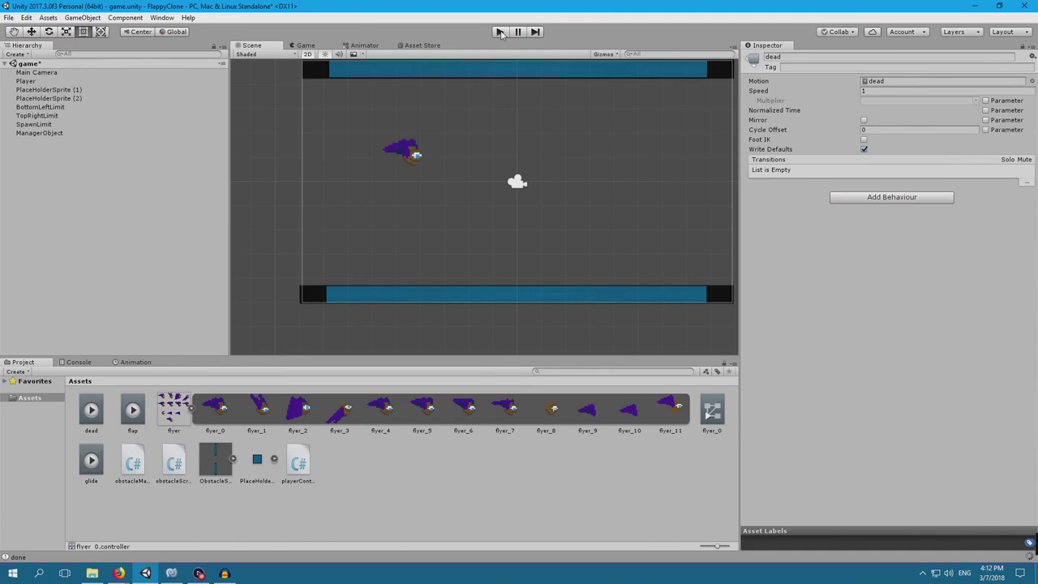
Step: Run the game, flap once until the bird crashes, stop, and collapse the flyer sprite sheet
left_click(501, 32)
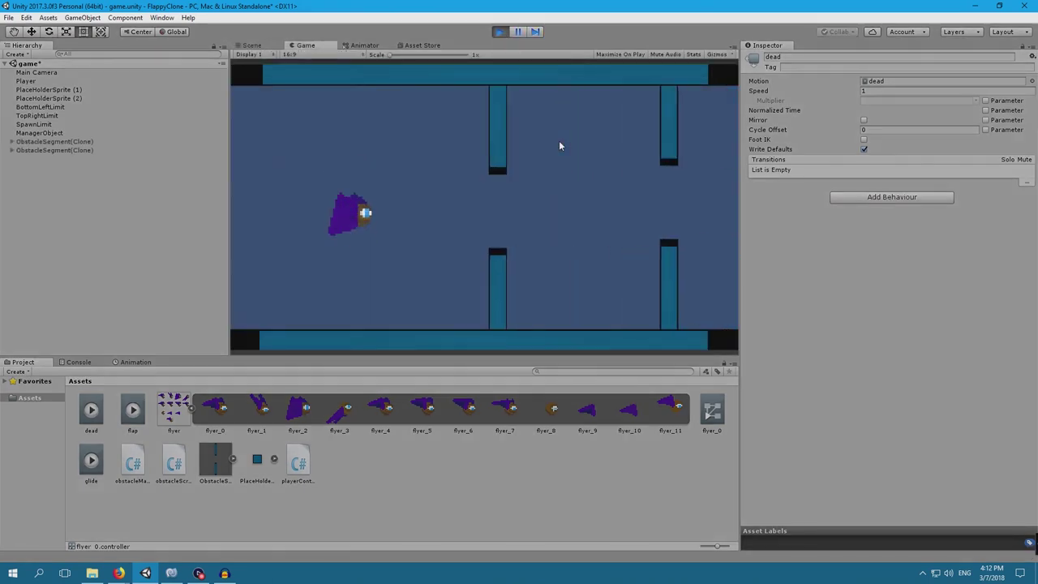
left_click(559, 142)
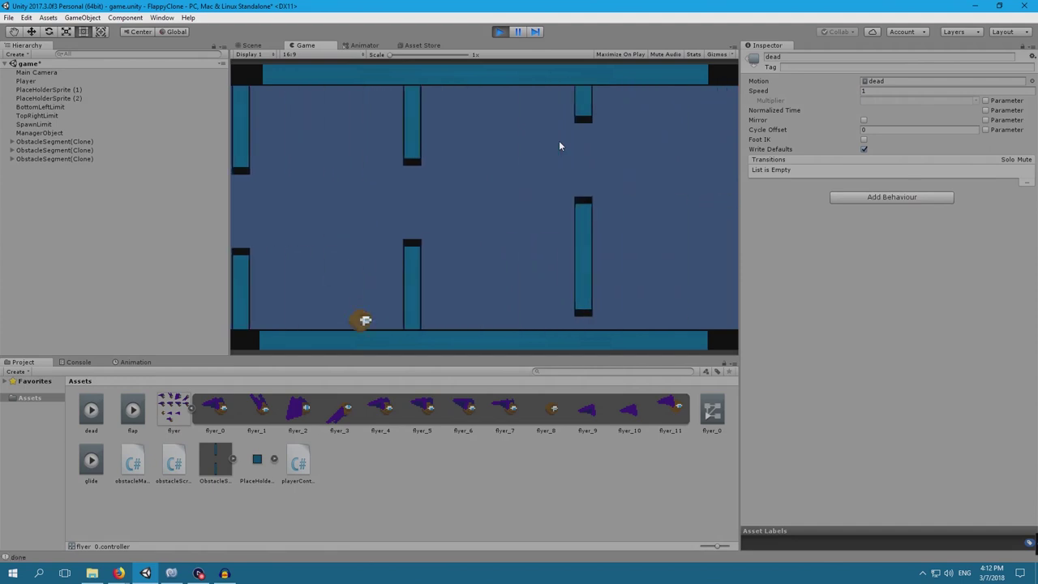
left_click(500, 32)
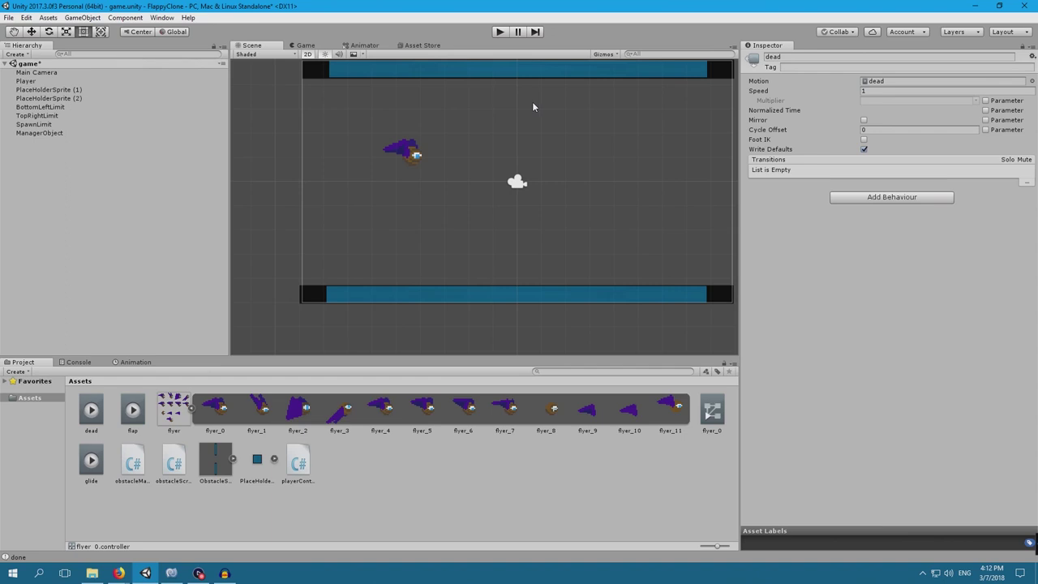
left_click(192, 408)
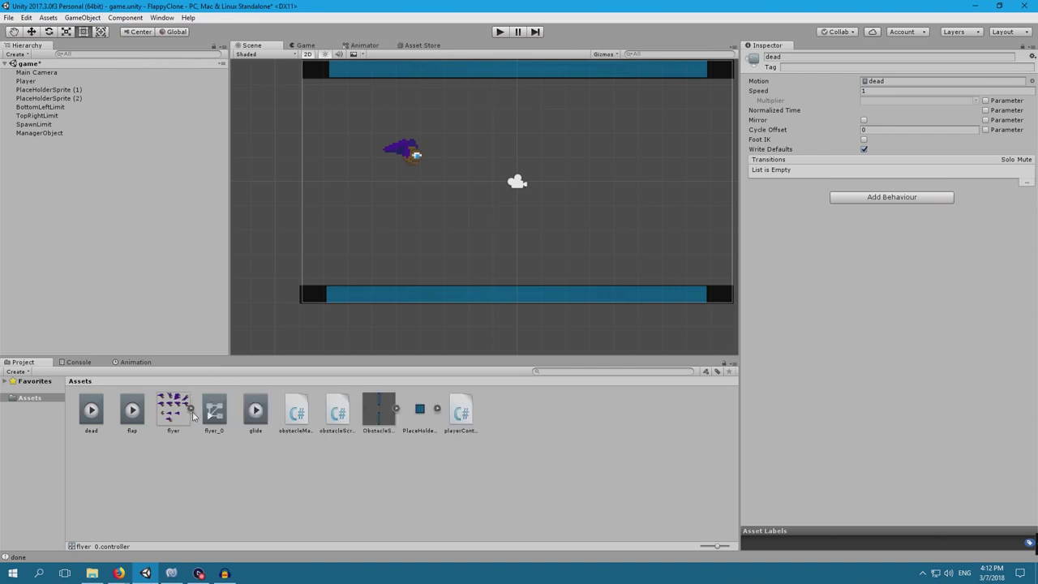
Step: Place an Obstacle segment in the scene and import pillar2.png and spike.png from LessonStuff2
left_click_drag(371, 414, 587, 182)
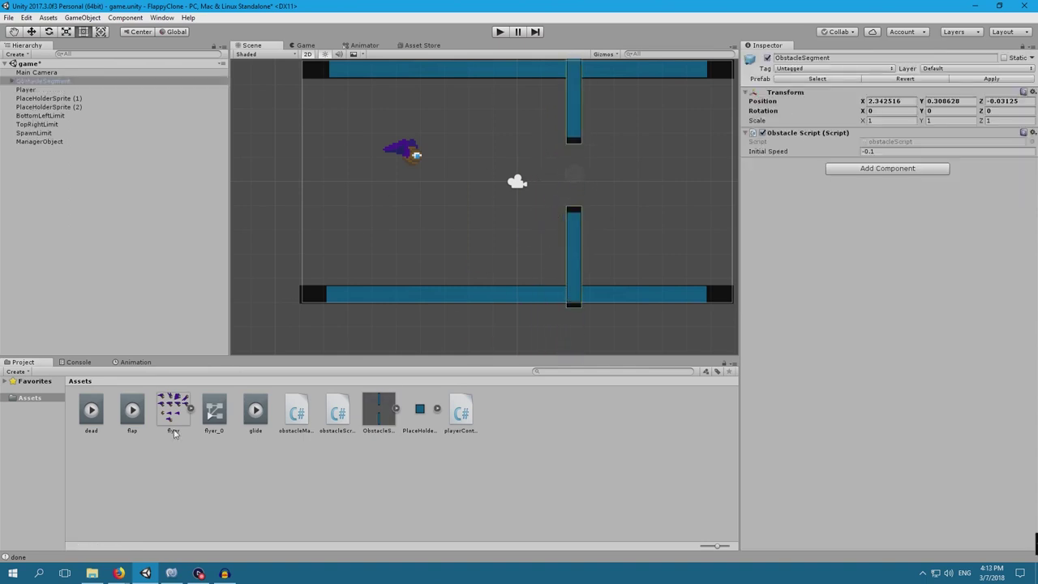
left_click(85, 577)
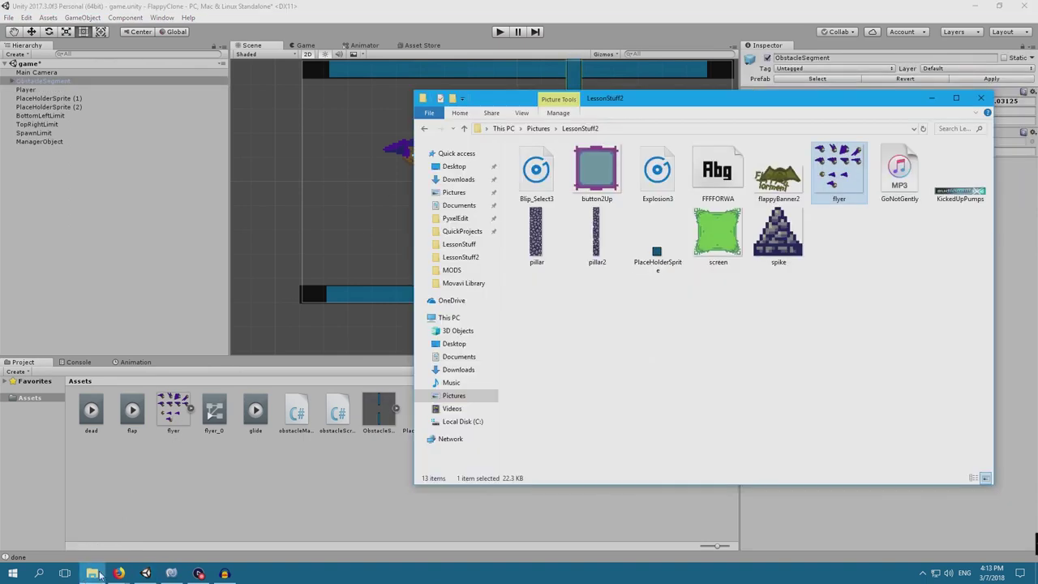
left_click(598, 235)
left_click_drag(598, 236, 371, 487)
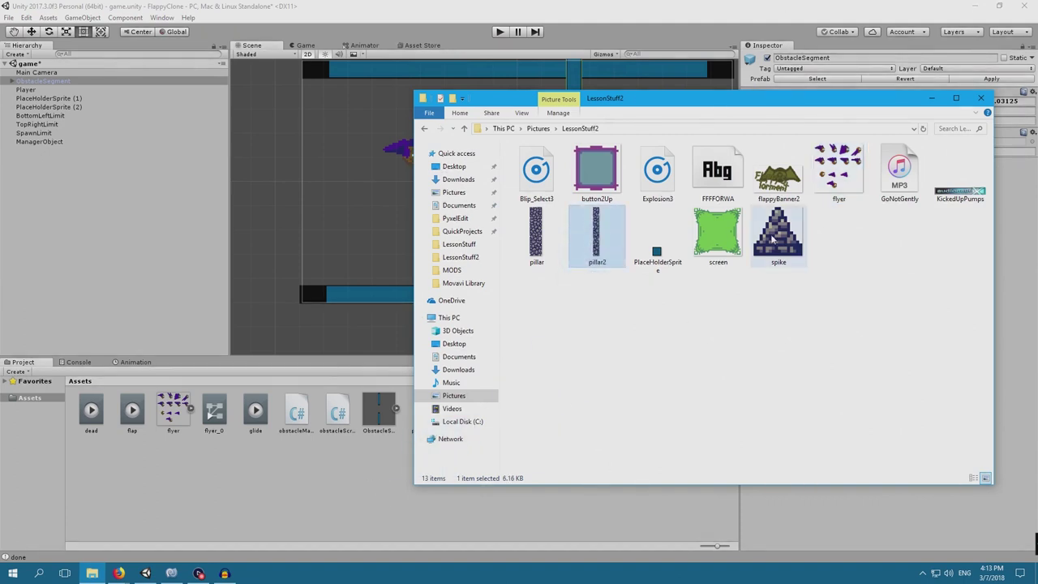
left_click_drag(777, 237, 315, 484)
left_click(421, 413)
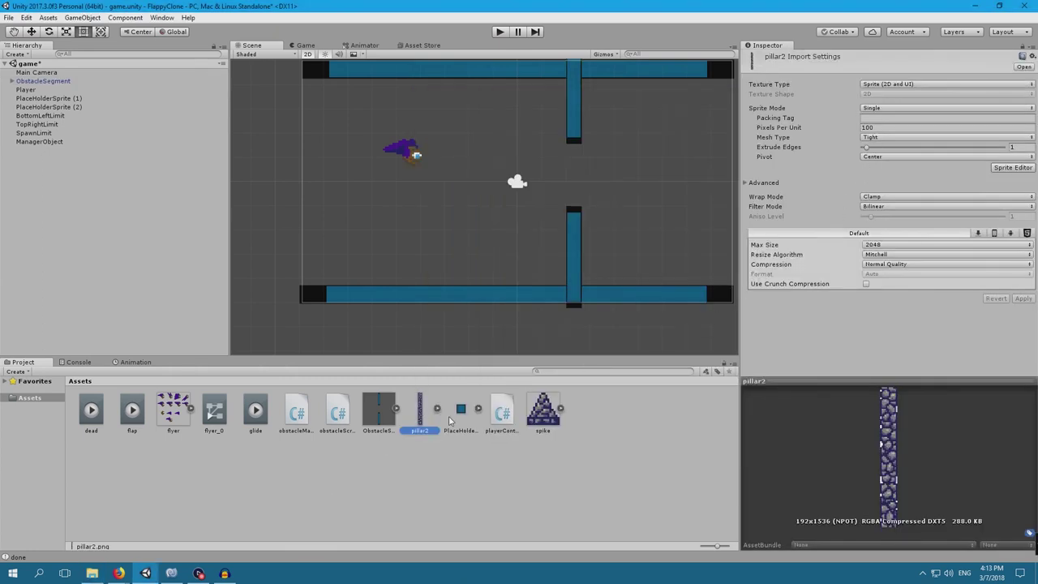
Step: Place pillar2 in the scene and set its Pixels Per Unit to 200
left_click_drag(422, 416, 497, 254)
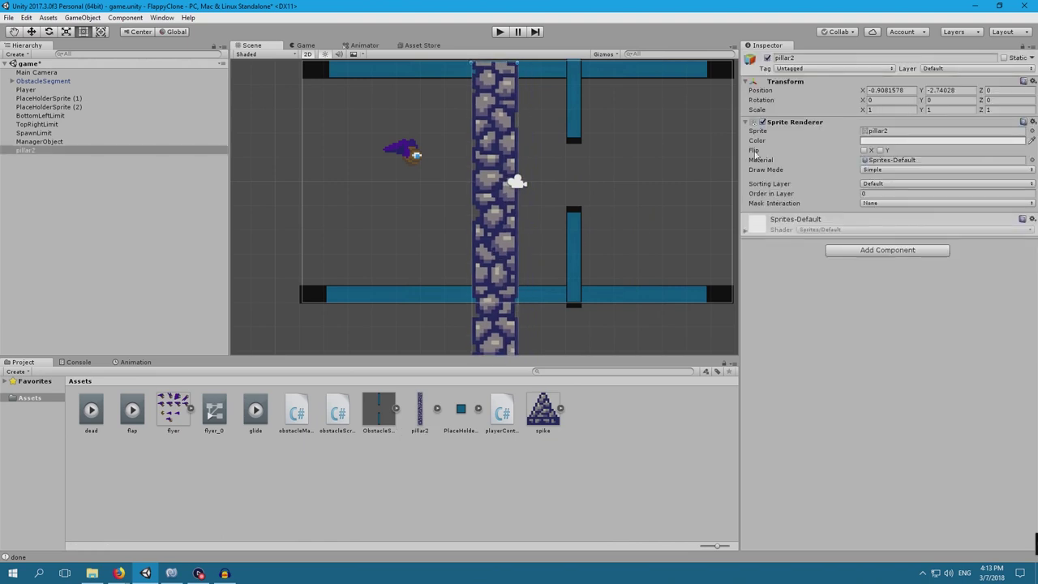
left_click(420, 419)
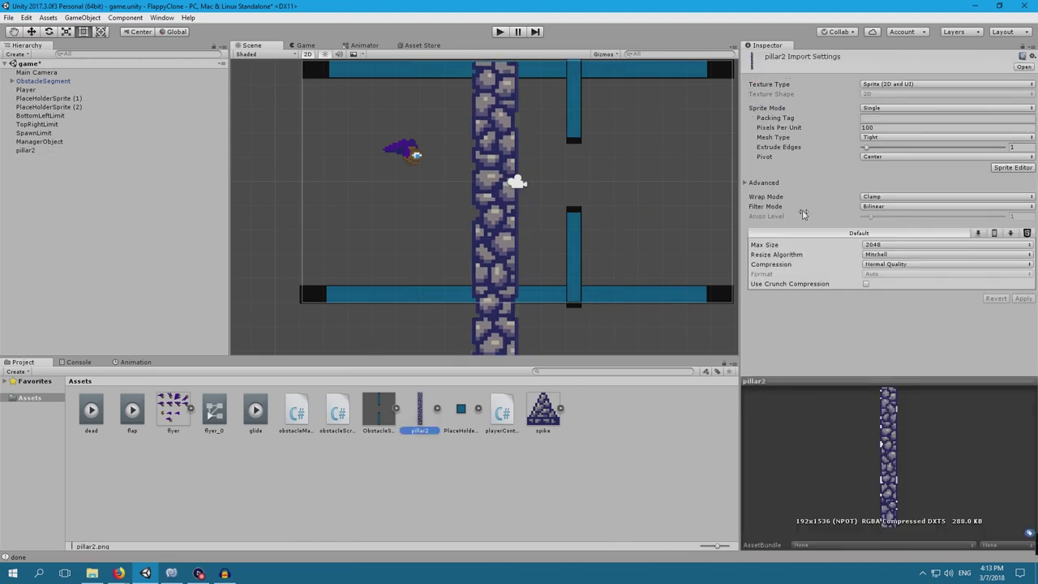
left_click(875, 127)
type("2")
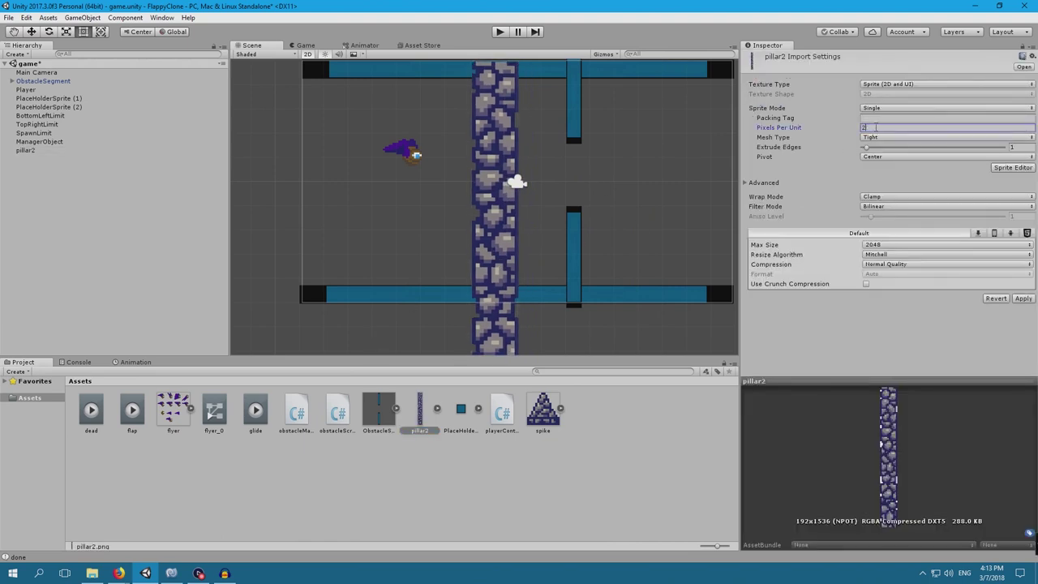
key("Return")
left_click(1023, 298)
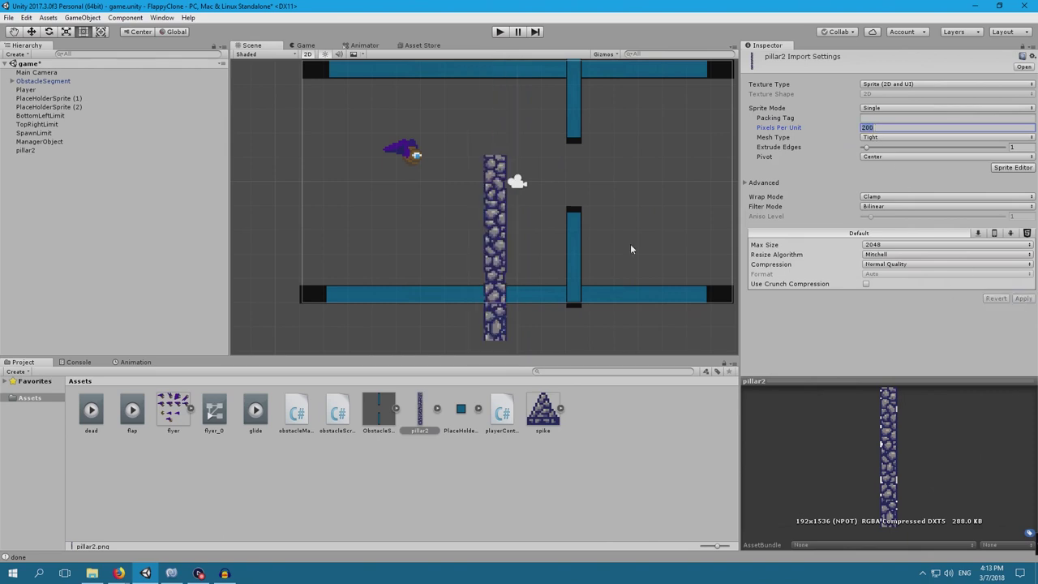
left_click_drag(492, 225, 482, 289)
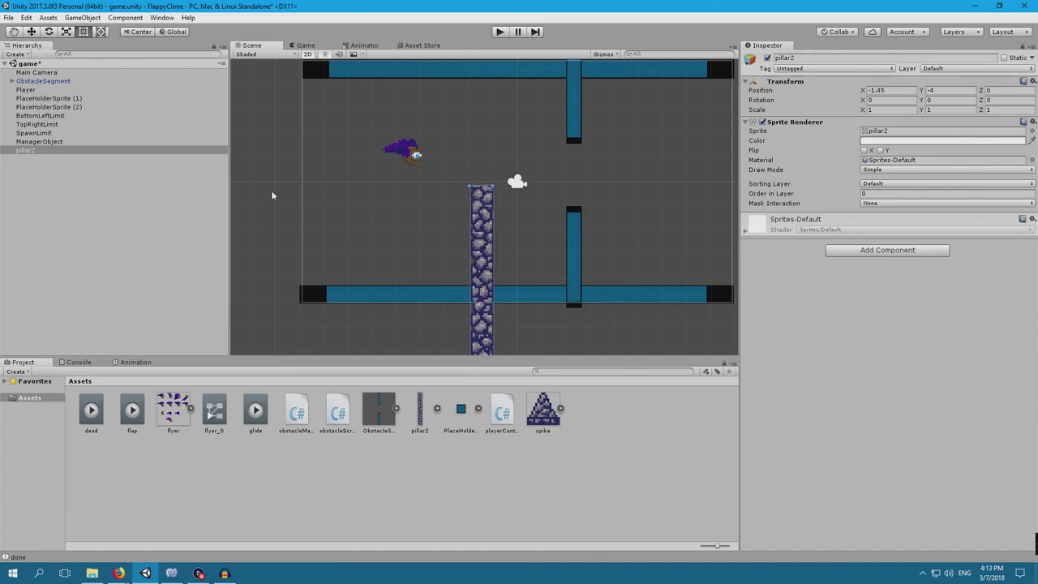
Step: Give the pillar a Box Collider 2D and lower it to rise from the ground
left_click(873, 251)
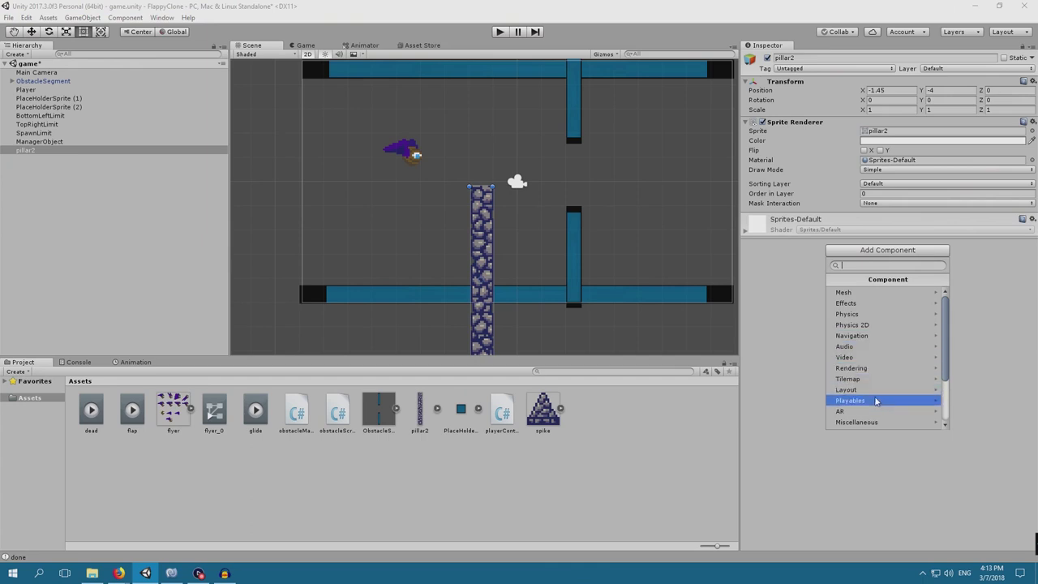
left_click(877, 328)
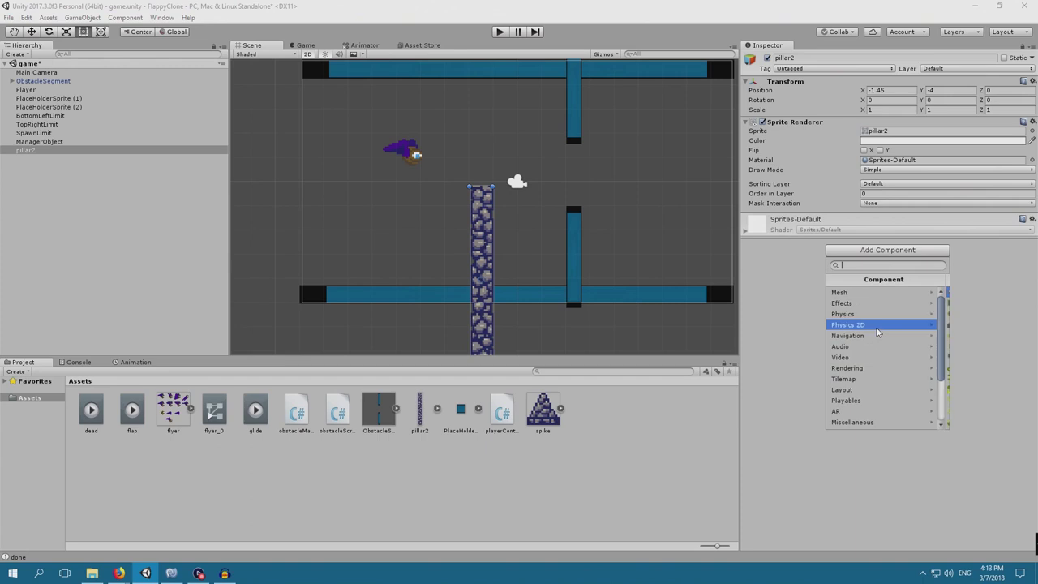
left_click(872, 305)
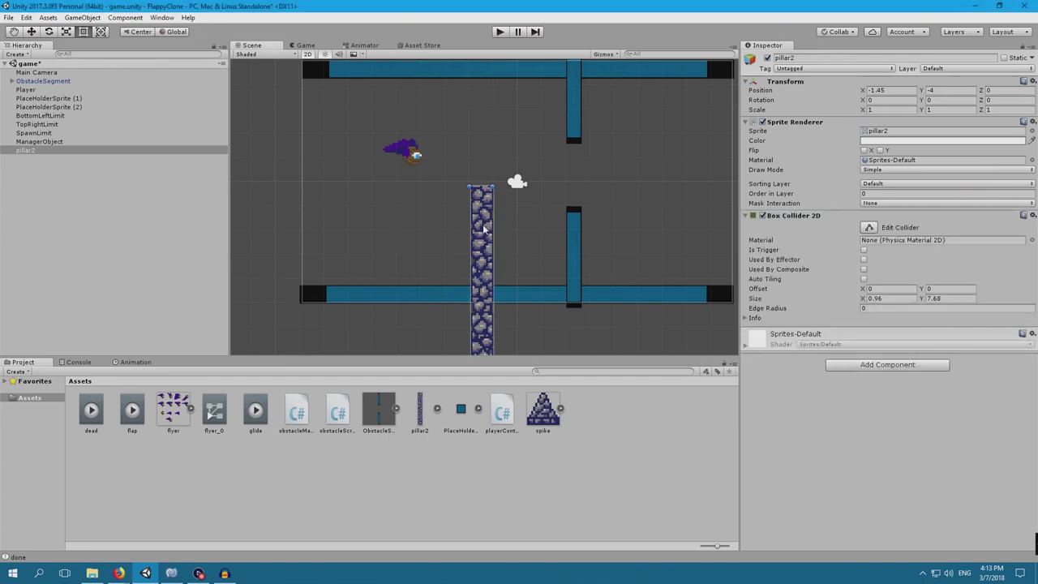
left_click_drag(483, 229, 501, 261)
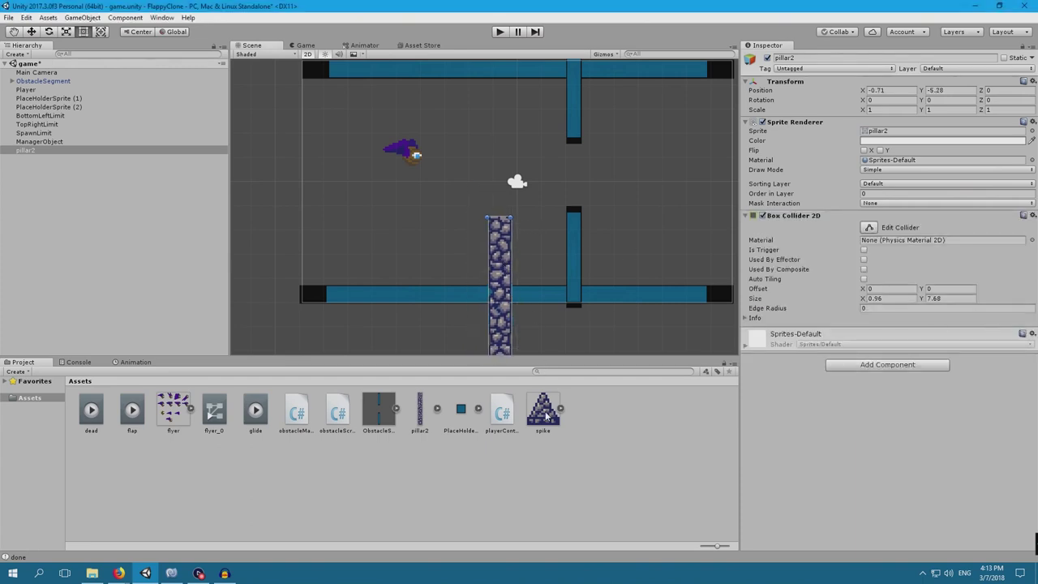
scroll(501, 213, "up", 5)
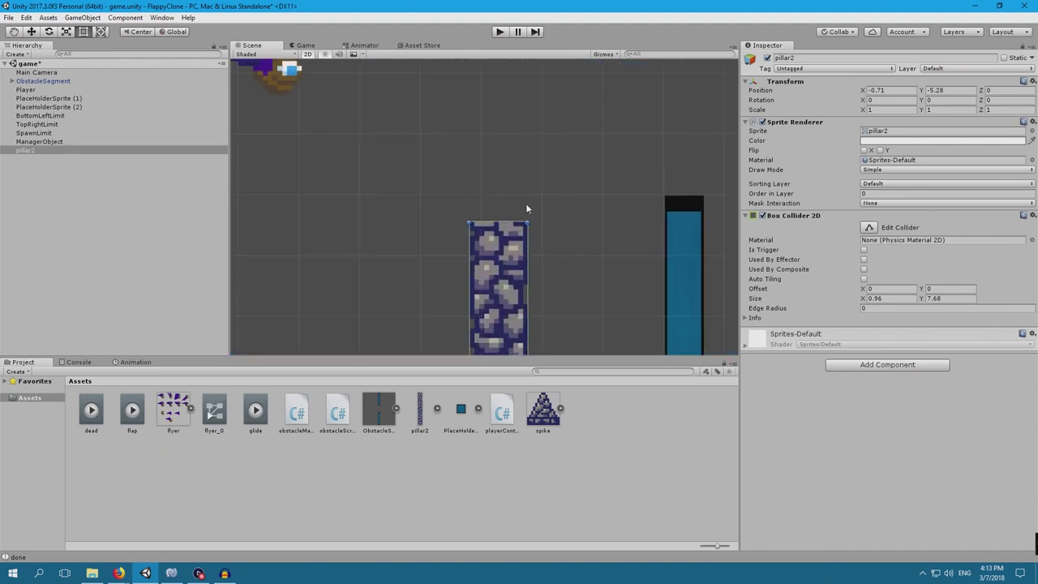
scroll(571, 250, "down", 4)
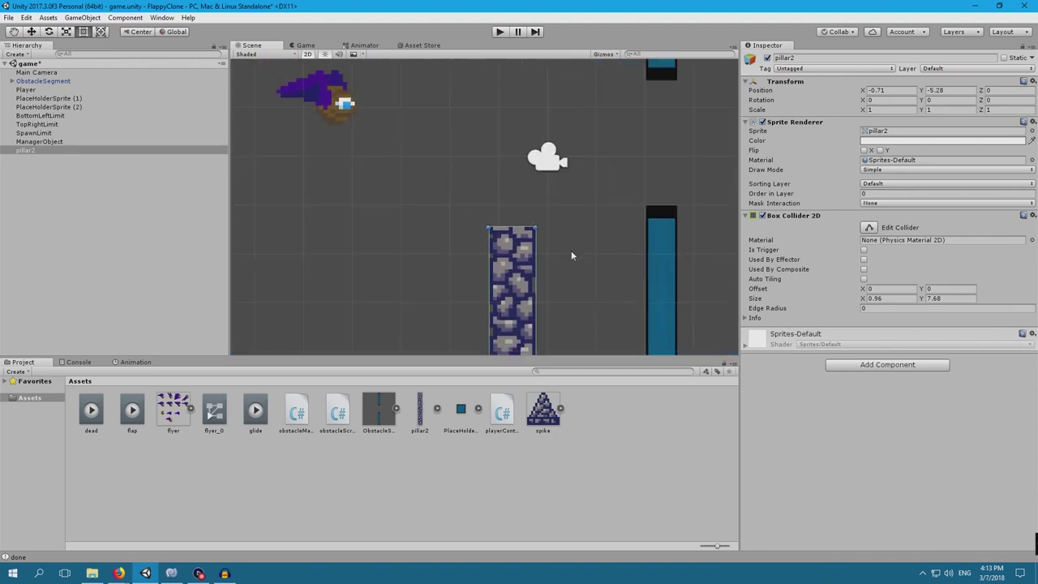
Step: Drop the spike sprite into the scene beside the pillar
left_click_drag(548, 420, 441, 258)
scroll(456, 287, "down", 1)
left_click(549, 413)
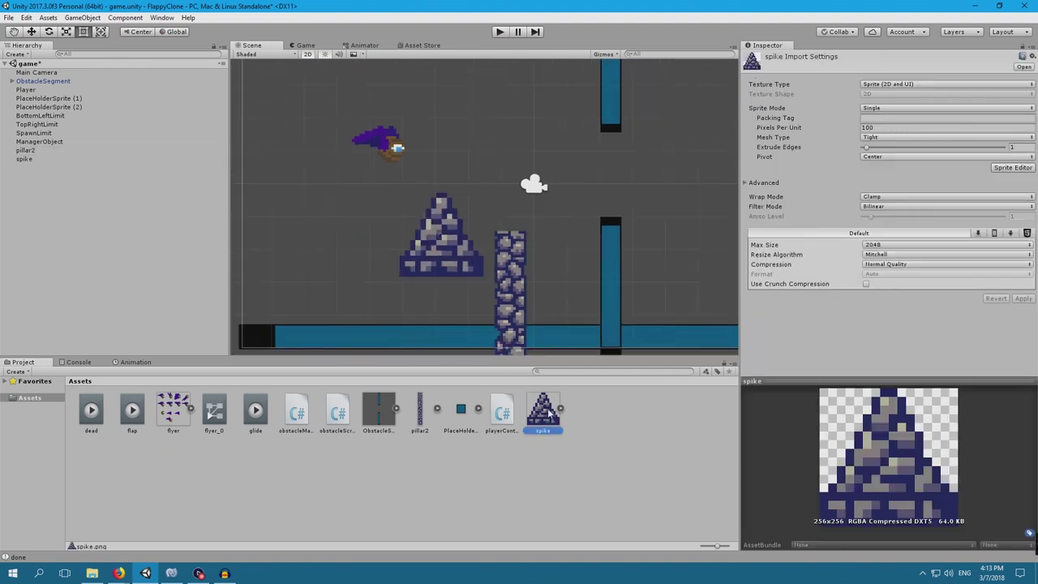
Step: Set the spike sprite's Pixels Per Unit to 200 and apply it
left_click(877, 127)
type("2")
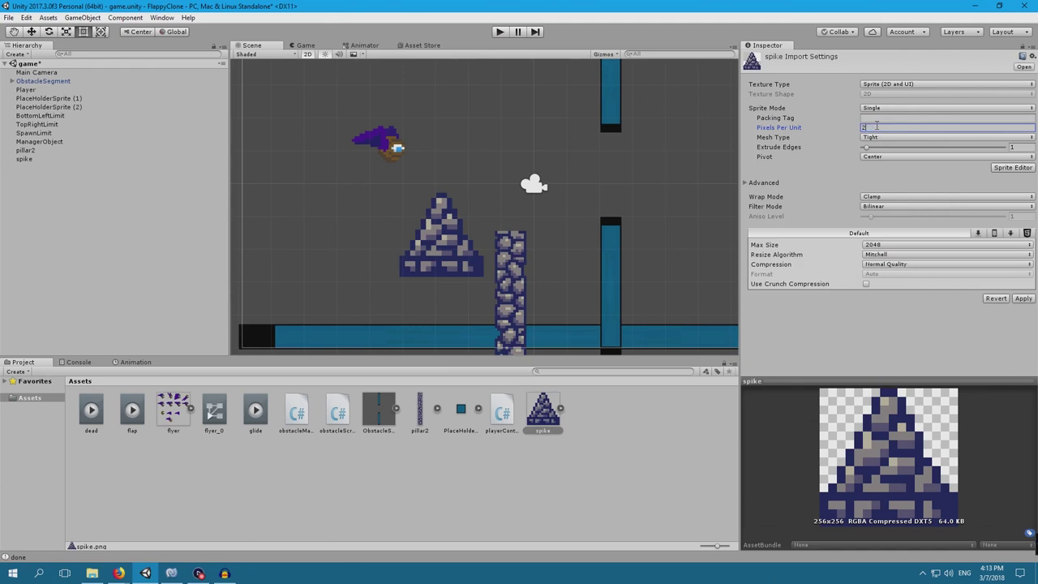
key("Return")
left_click(1023, 298)
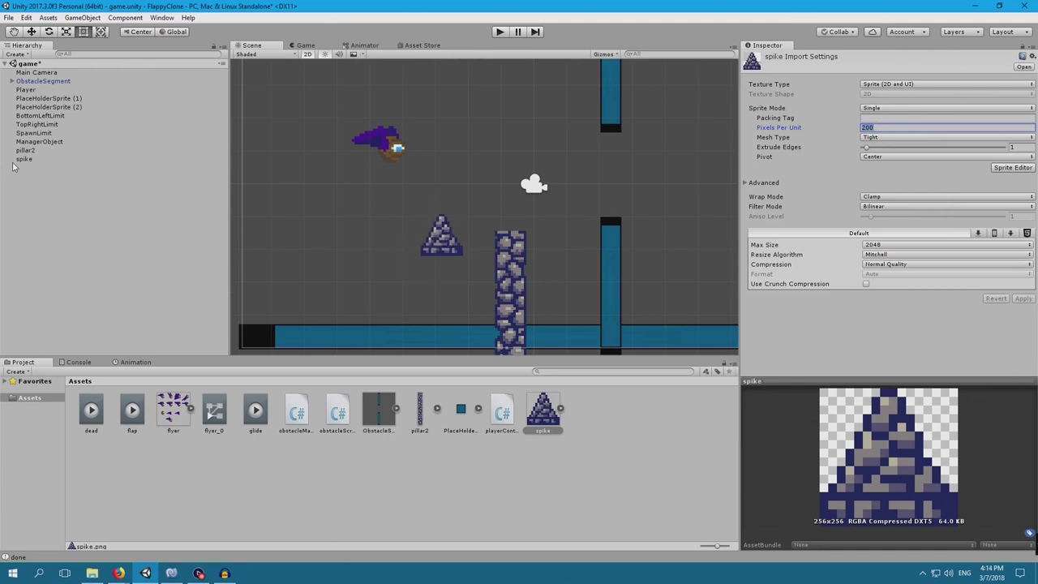
Step: Parent the spike to pillar2, set its X to 0, and raise it onto the pillar's top
left_click_drag(19, 159, 26, 151)
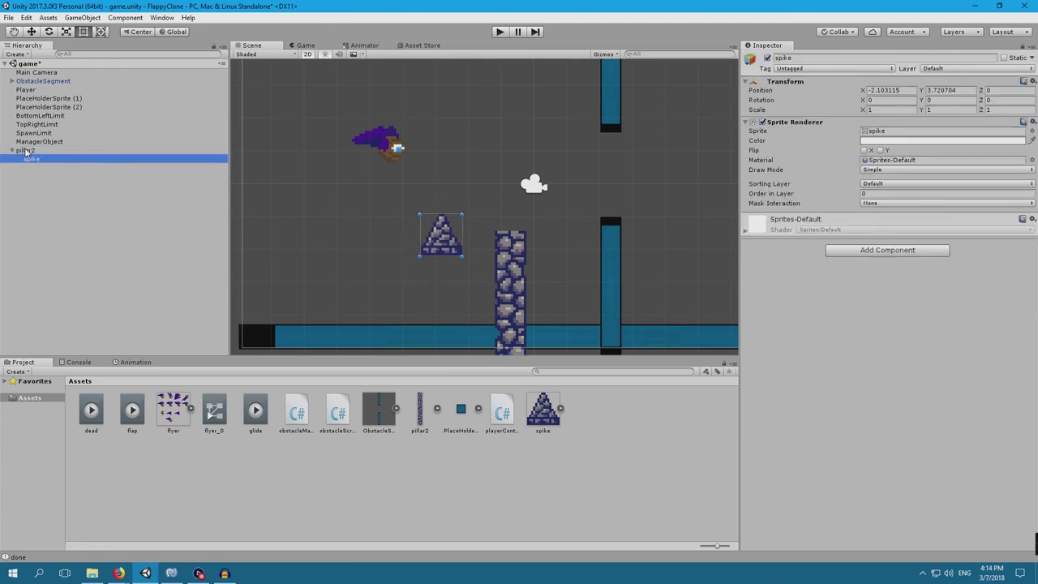
left_click(888, 90)
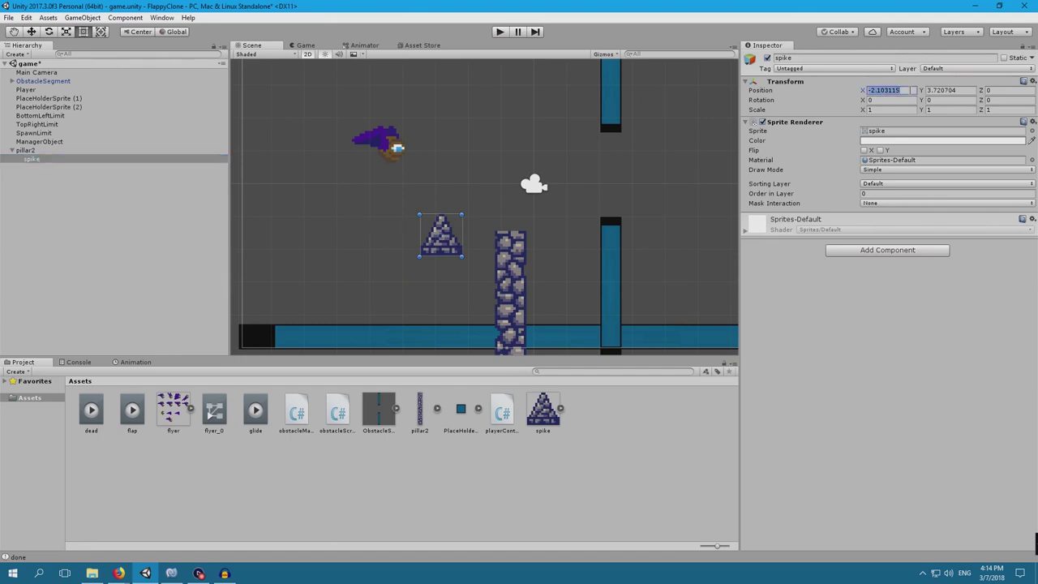
type("0")
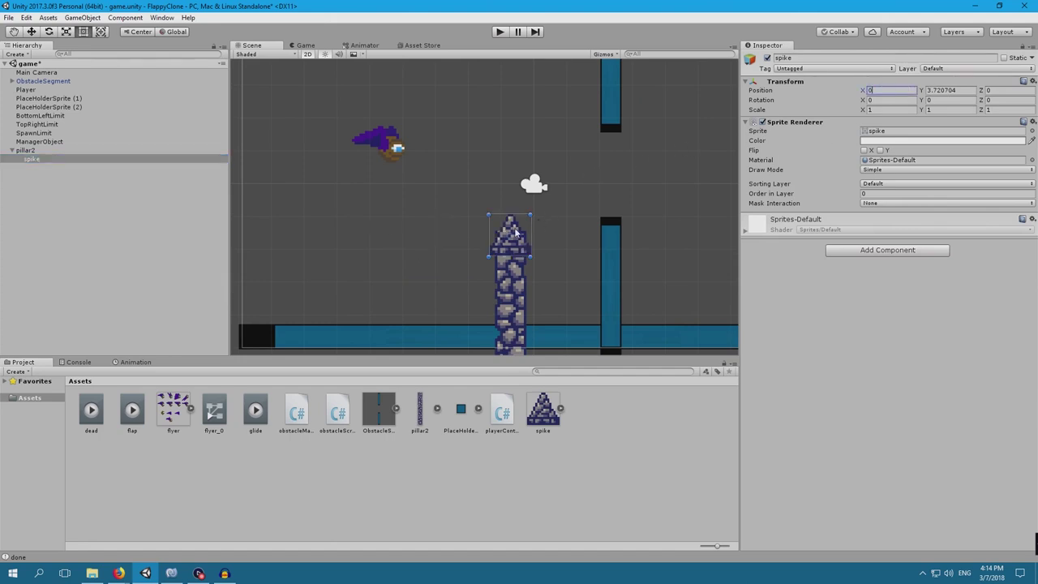
left_click(30, 31)
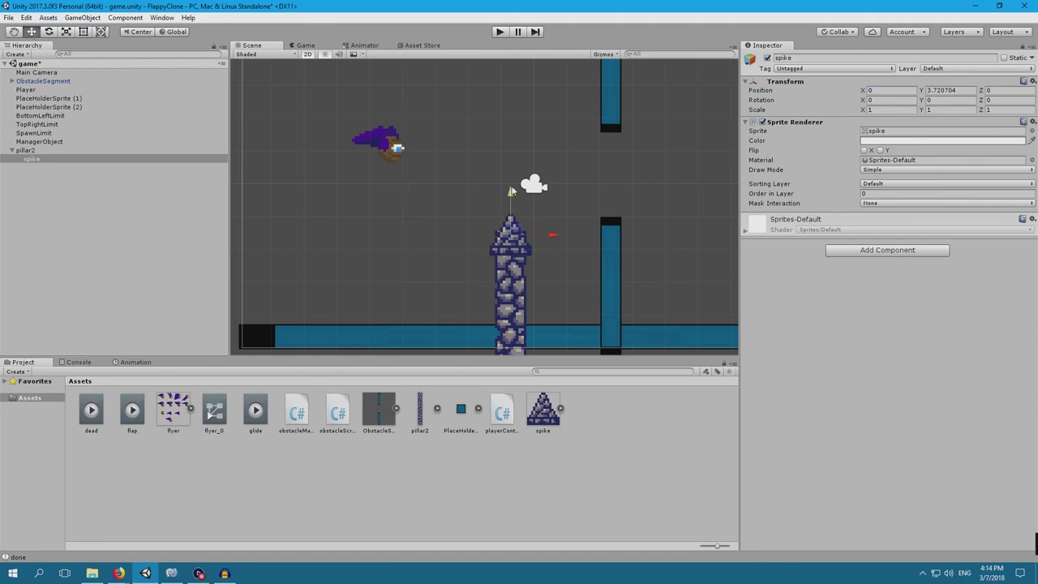
left_click_drag(511, 191, 518, 166)
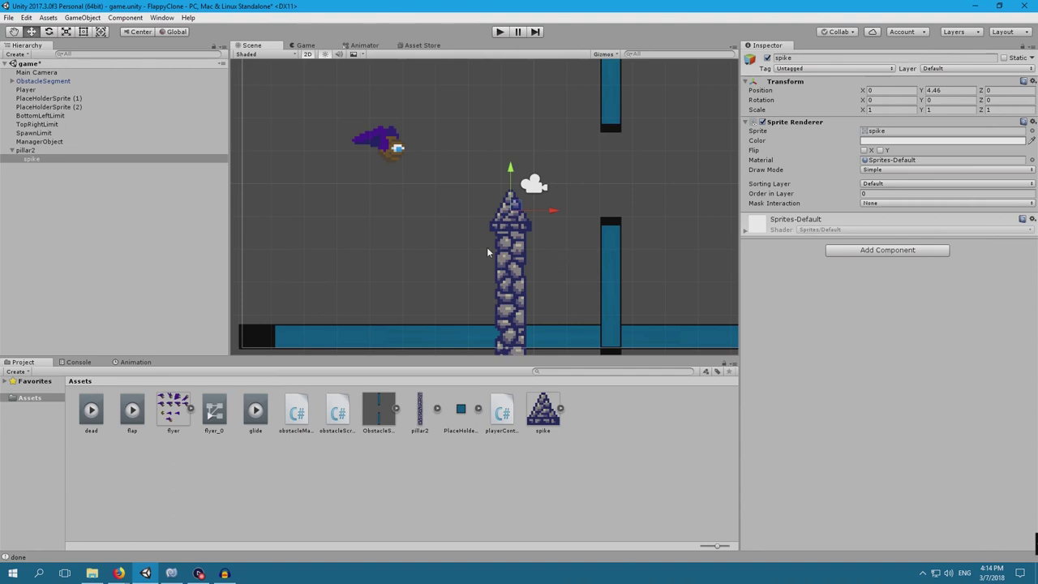
scroll(449, 246, "down", 5)
Step: Pull the lower Pillar out of ObstacleSegment, breaking the prefab, and put pillar2 inside instead
left_click(32, 151)
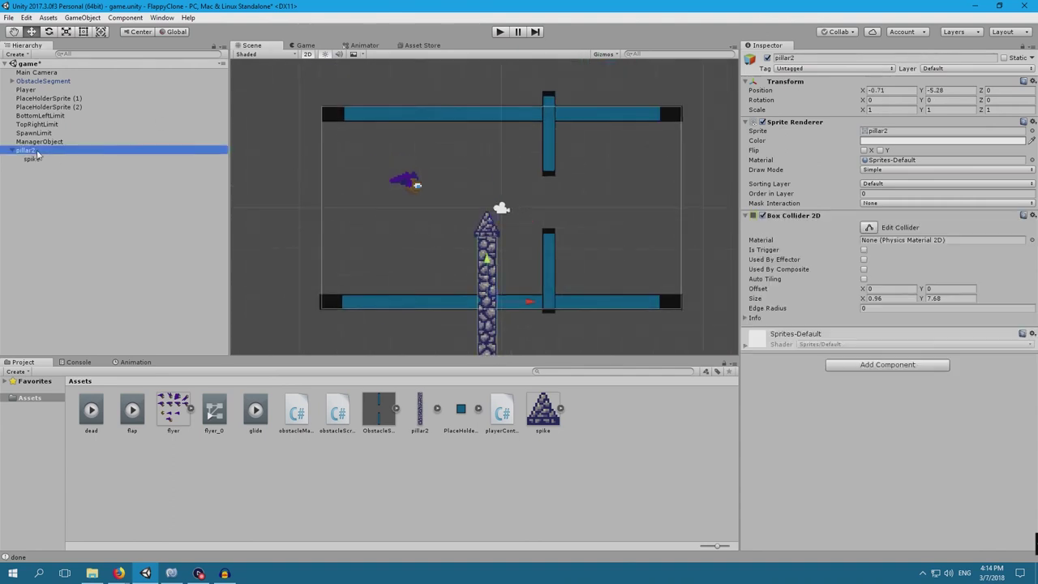
left_click(12, 82)
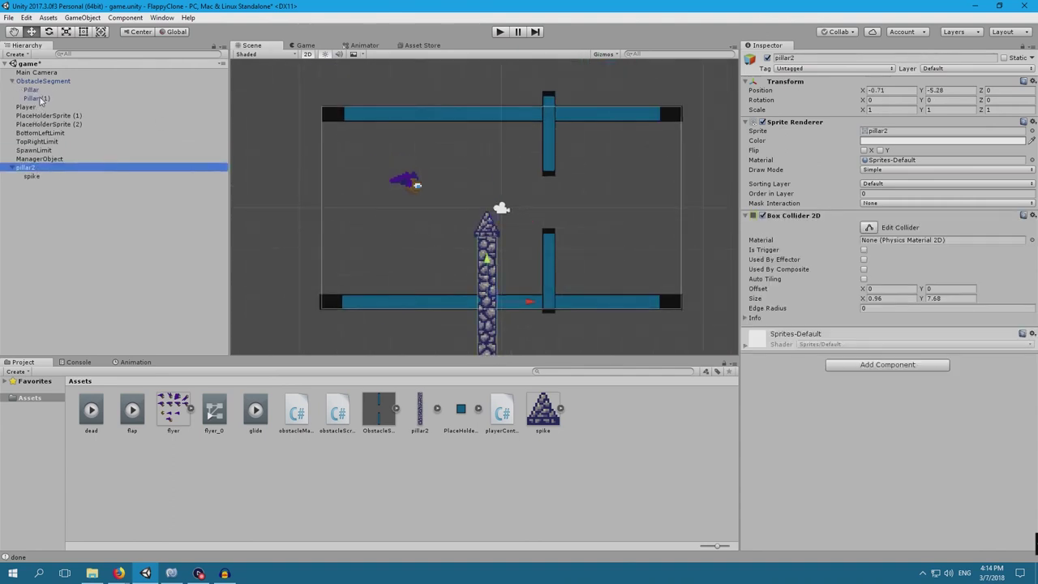
left_click(35, 98)
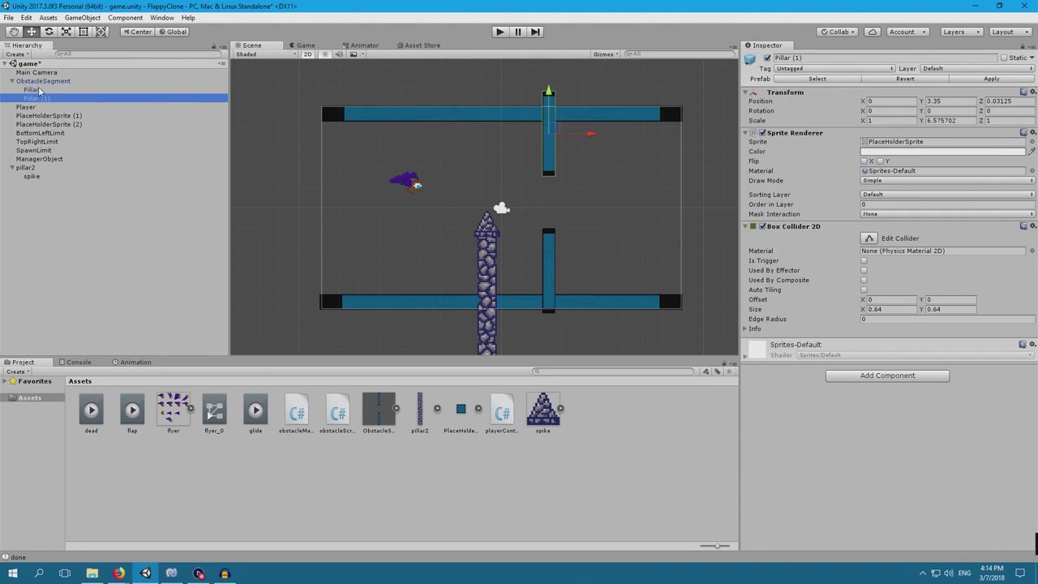
left_click_drag(33, 89, 41, 93)
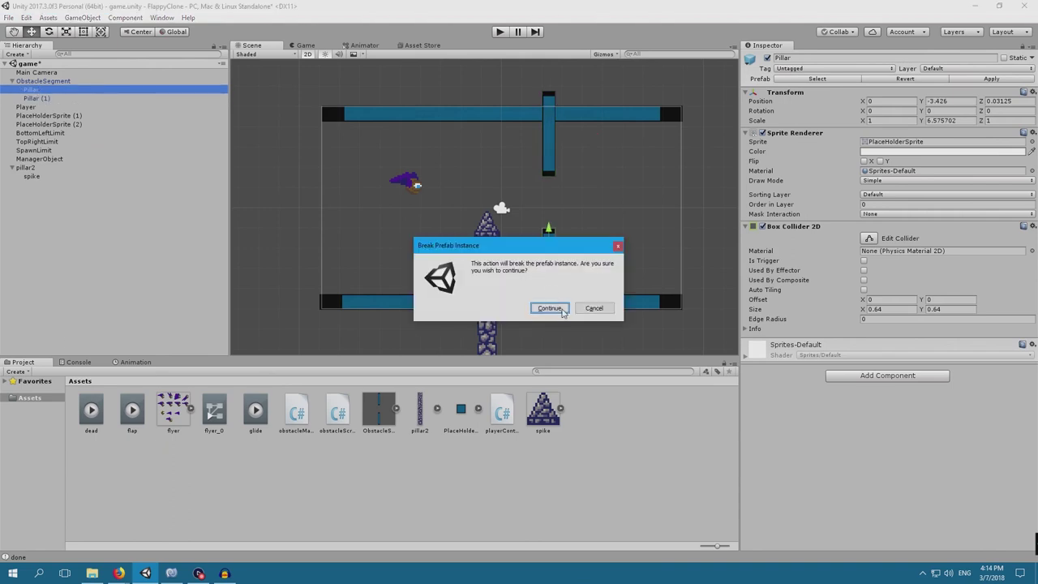
left_click(549, 308)
left_click_drag(31, 161, 41, 82)
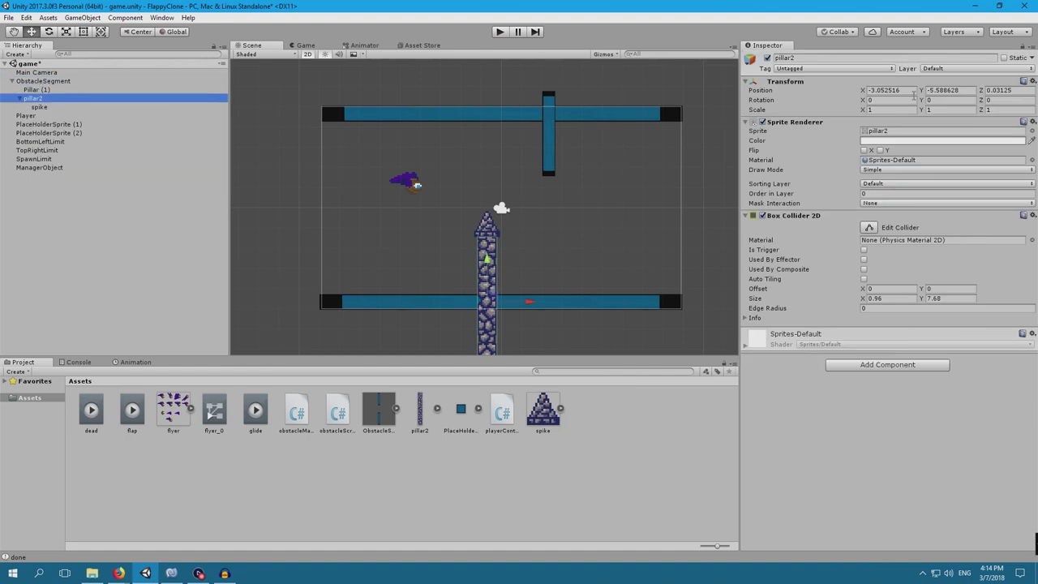
Step: Set pillar2's Position X to 0 and lower it to about Y -6.29
left_click(907, 90)
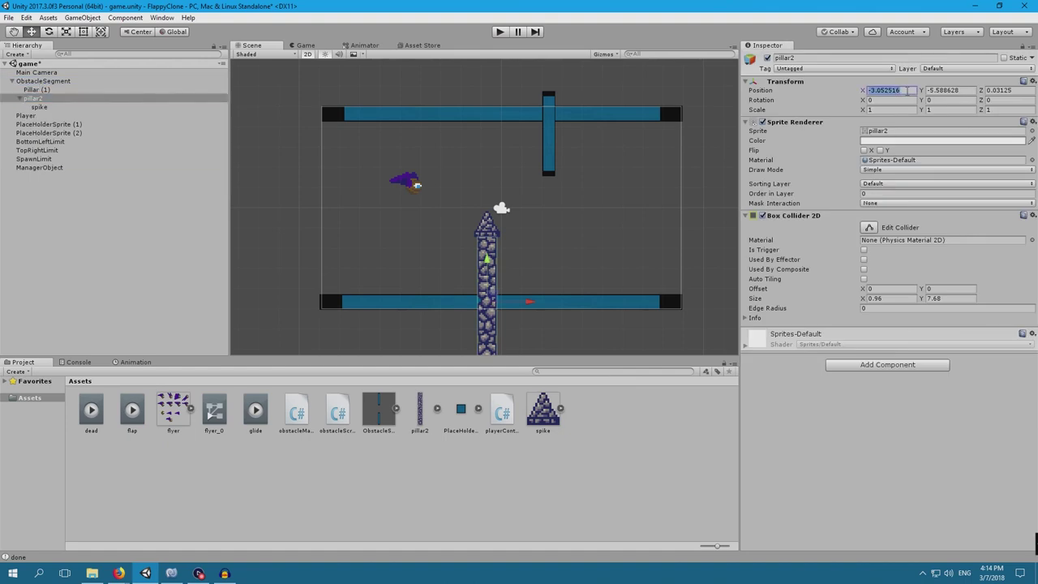
type("0")
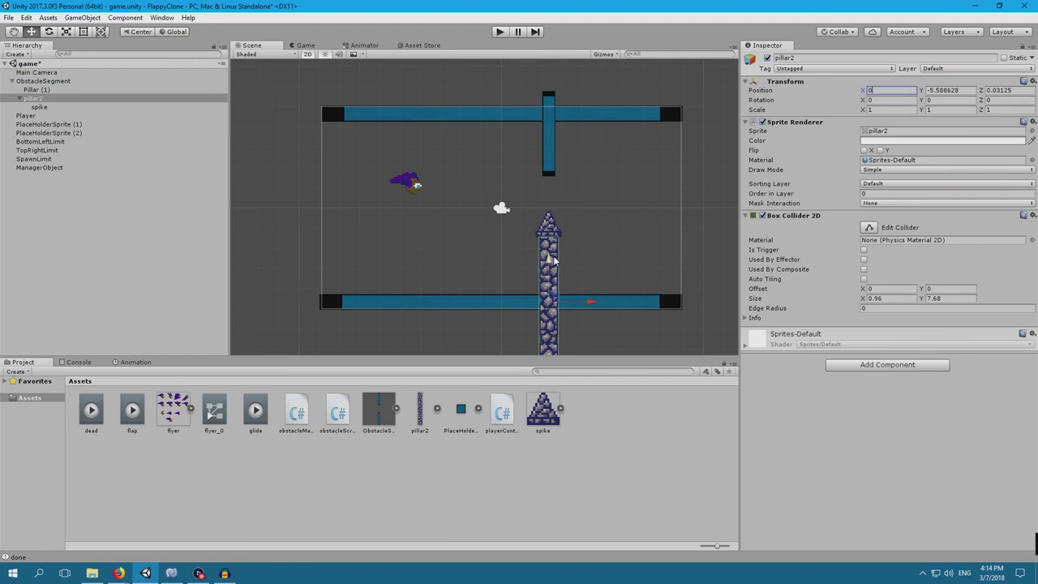
left_click_drag(549, 260, 561, 276)
scroll(622, 257, "down", 1)
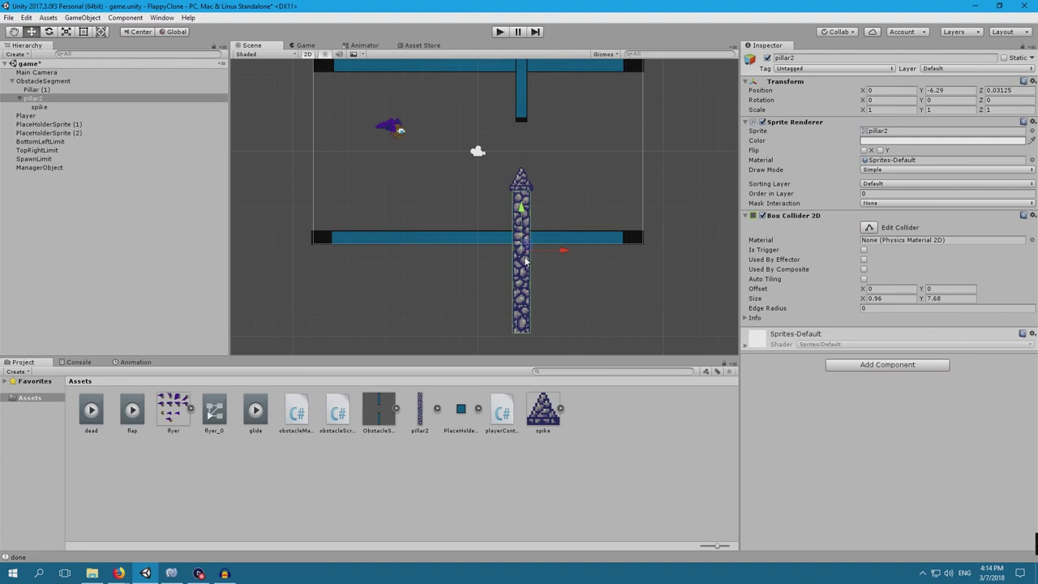
scroll(526, 184, "up", 2)
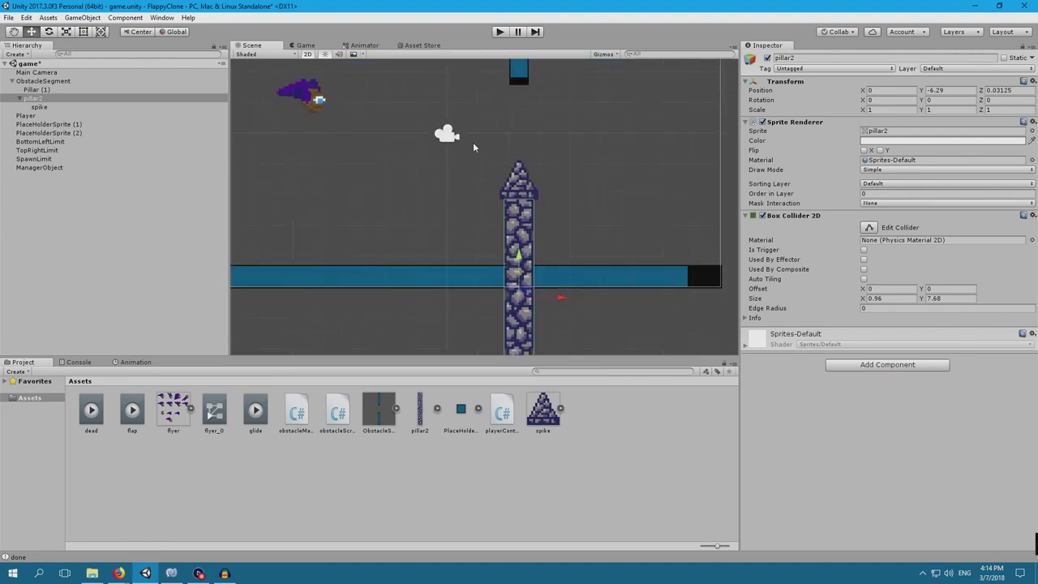
left_click(523, 189)
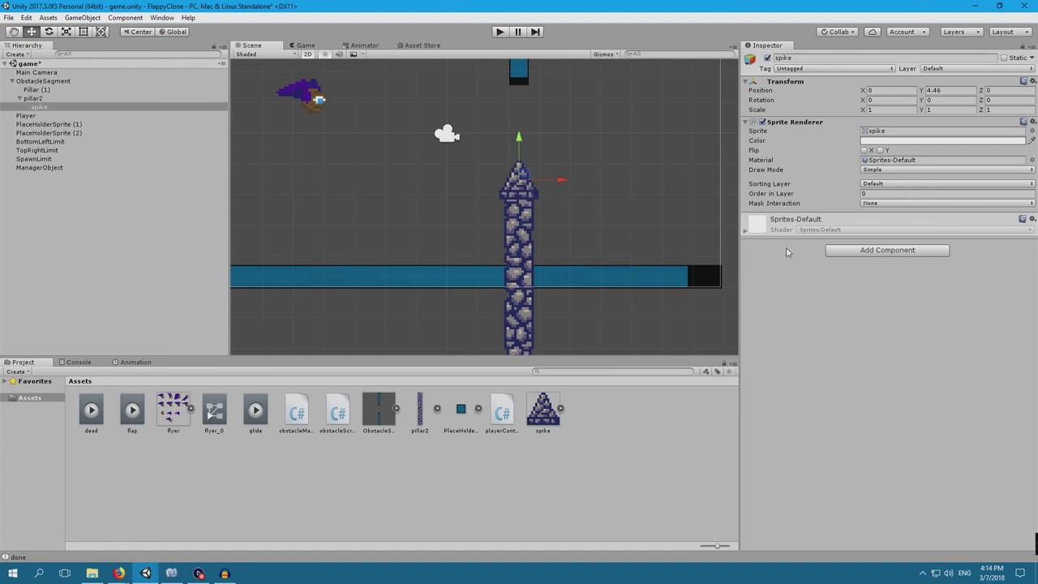
Step: Add a Polygon Collider 2D from Physics 2D to the spike and check its outline
left_click(876, 247)
left_click(889, 334)
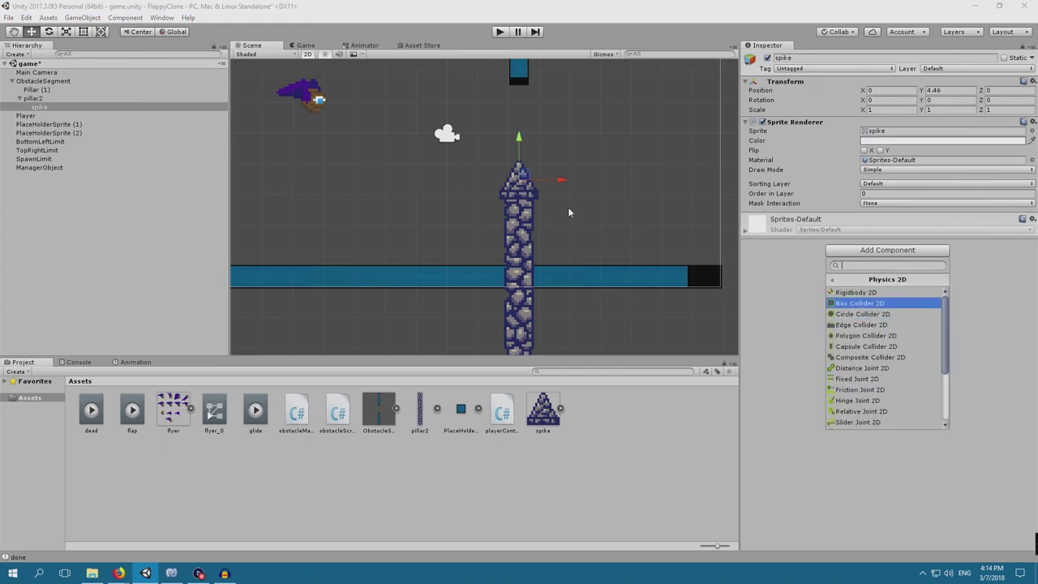
left_click(875, 343)
scroll(520, 194, "up", 5)
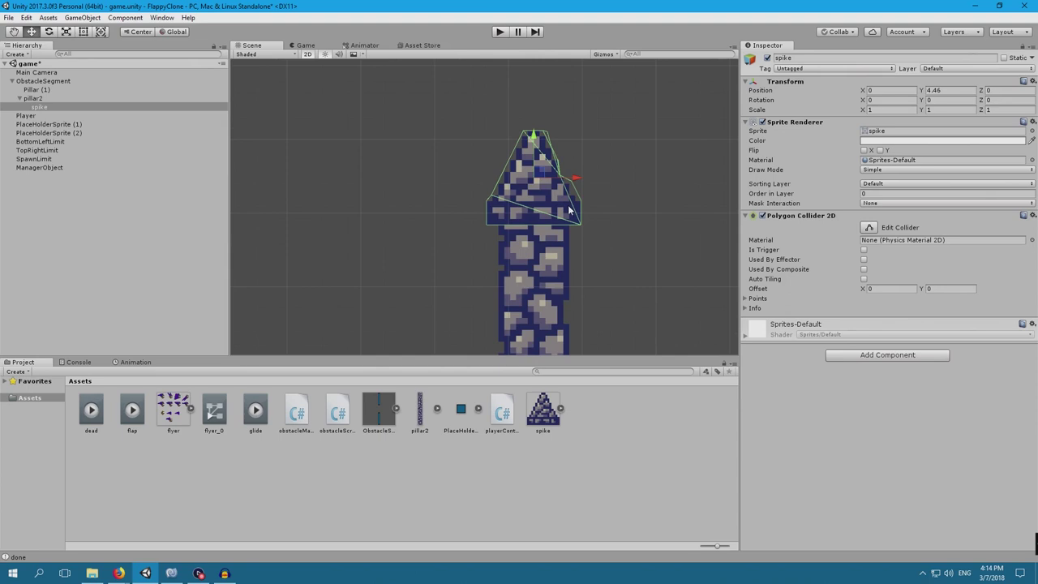
scroll(537, 169, "up", 3)
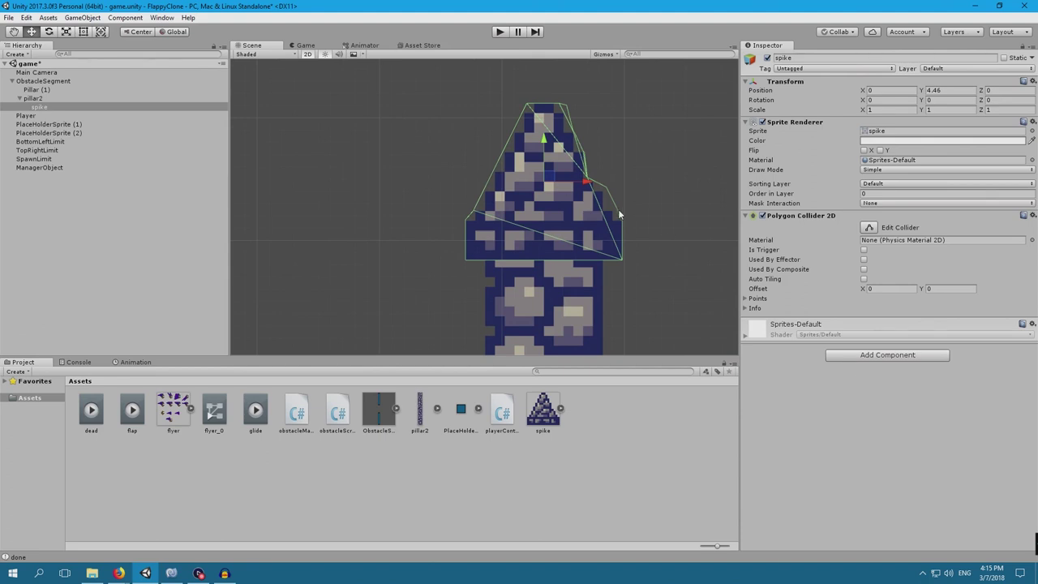
scroll(572, 214, "down", 3)
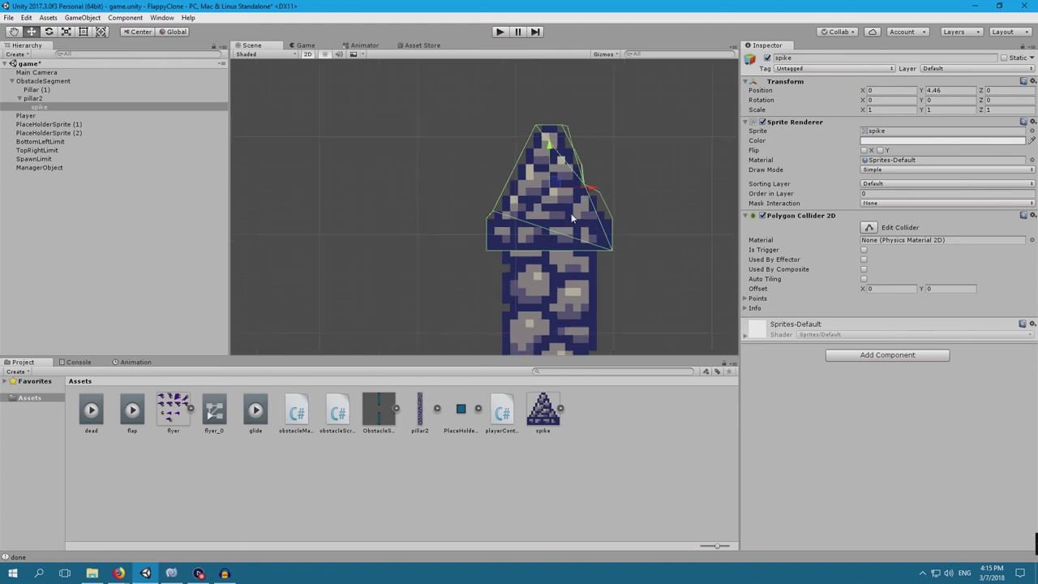
scroll(570, 214, "down", 4)
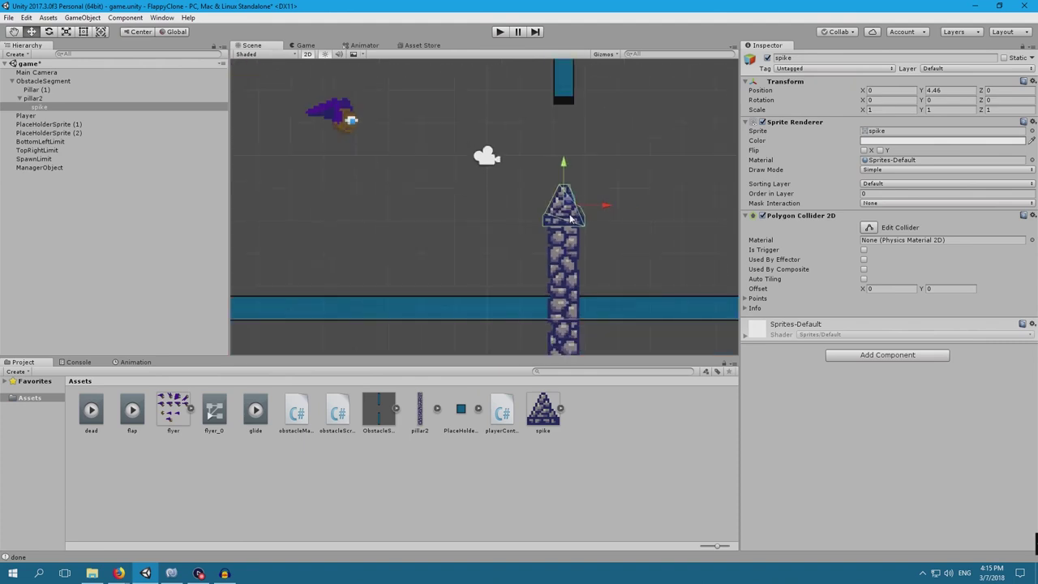
left_click(34, 99)
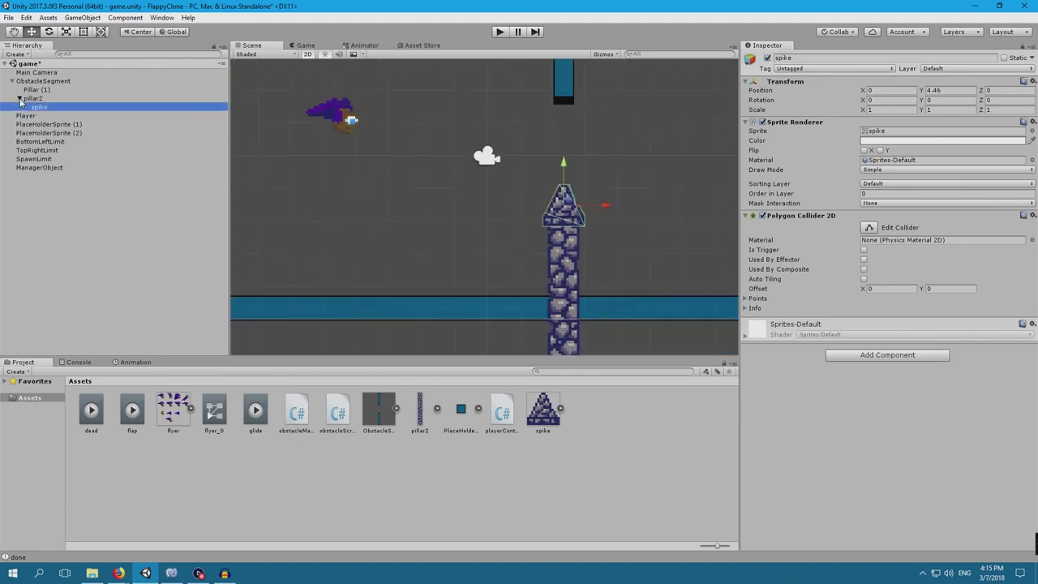
key("Left")
Step: Duplicate pillar2, flip it with Scale Y -1, and raise the copy to the top
right_click(35, 99)
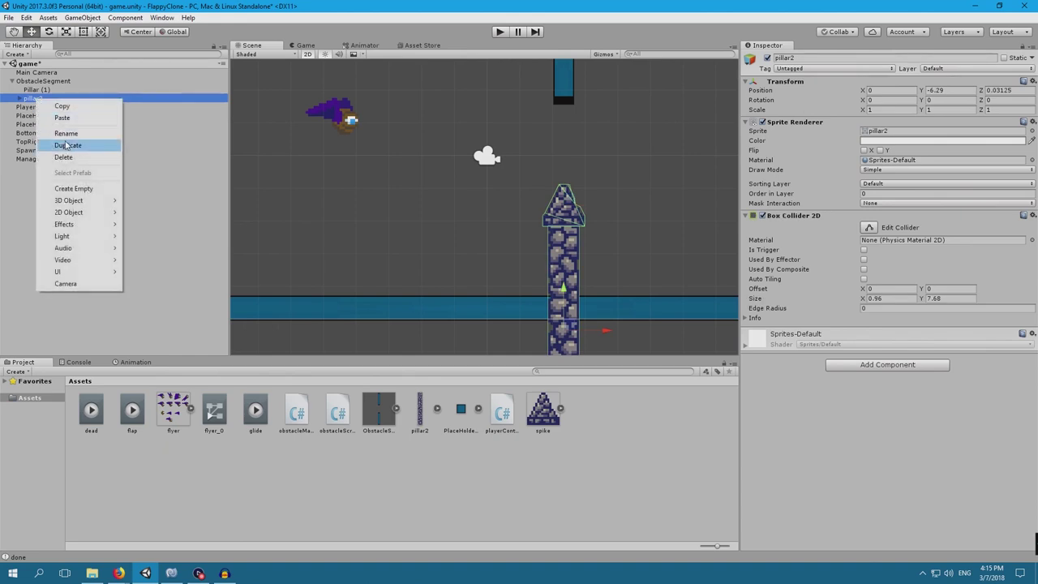
left_click(61, 144)
scroll(363, 187, "down", 1)
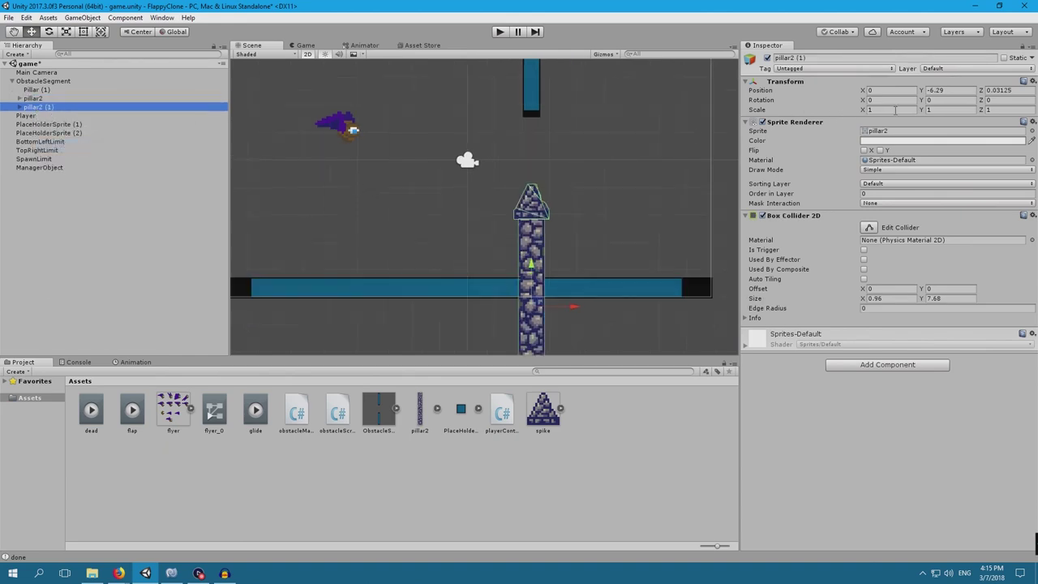
left_click(946, 110)
type("-1")
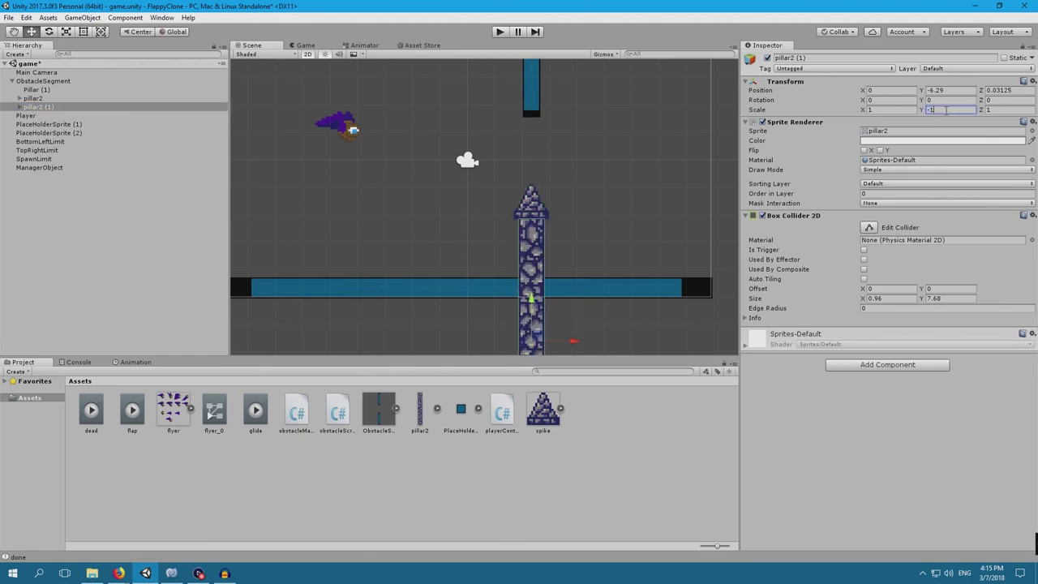
scroll(580, 244, "down", 3)
left_click_drag(553, 272, 563, 75)
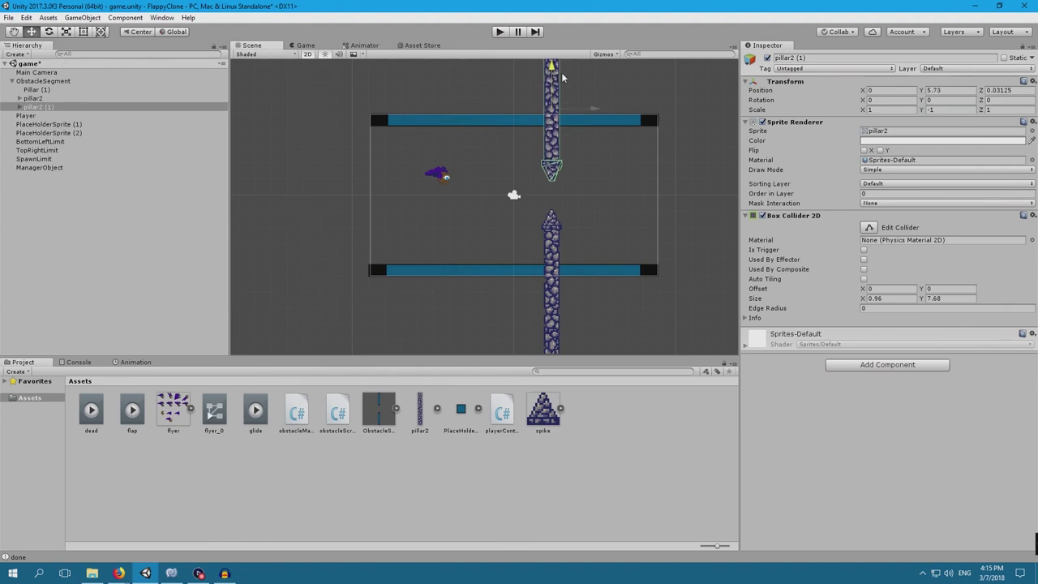
Step: Delete Pillar (1), apply changes to the ObstacleSegment prefab, then delete it from the scene
left_click(54, 91)
key("Delete")
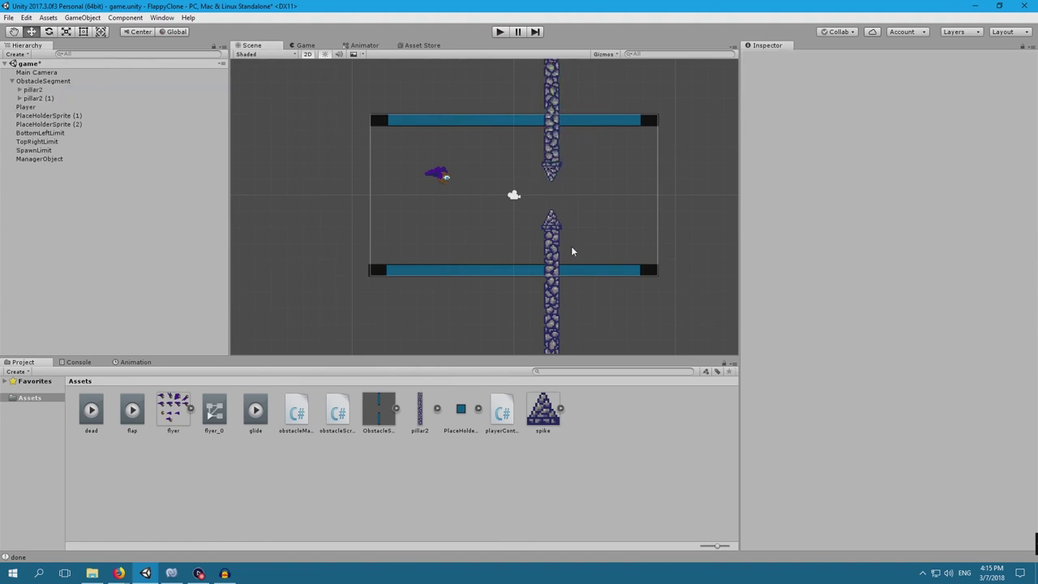
left_click(45, 82)
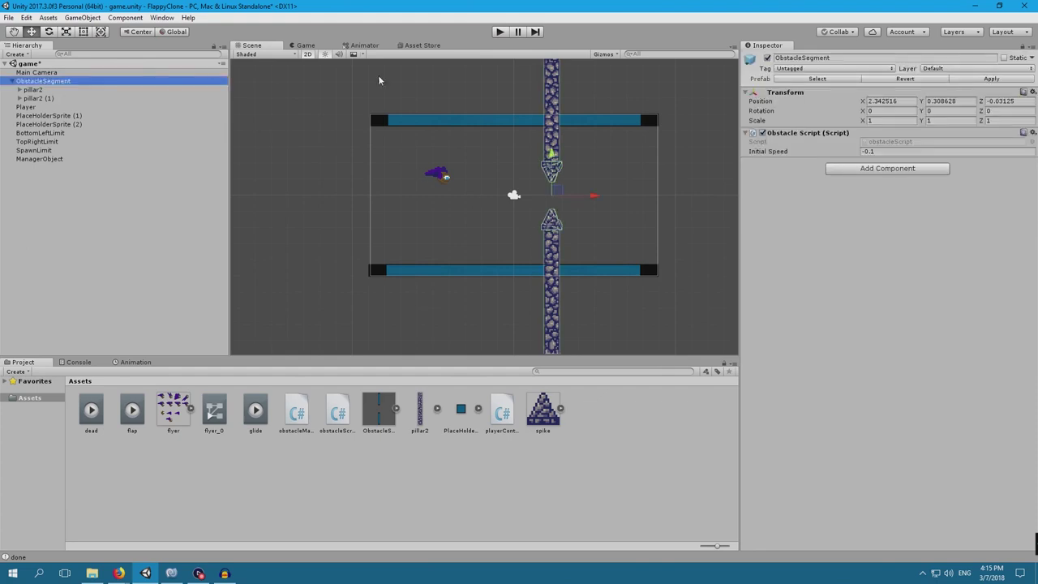
left_click(1006, 79)
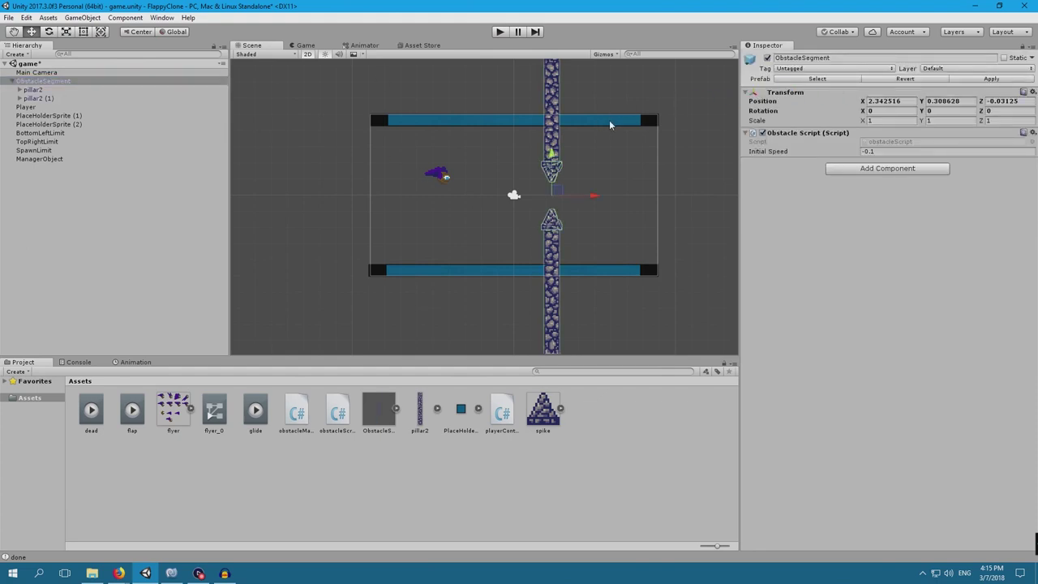
left_click(37, 82)
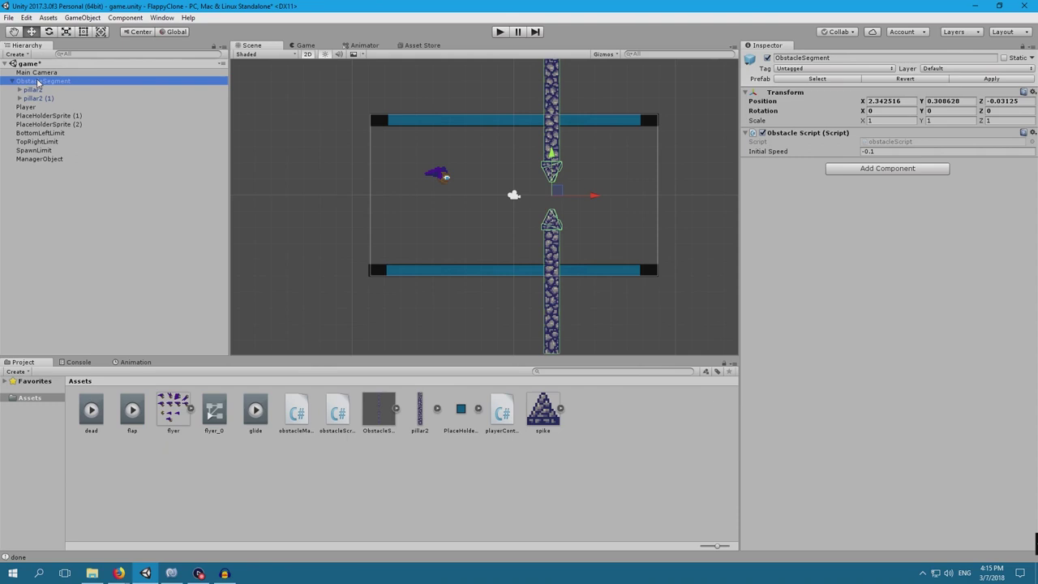
key("Delete")
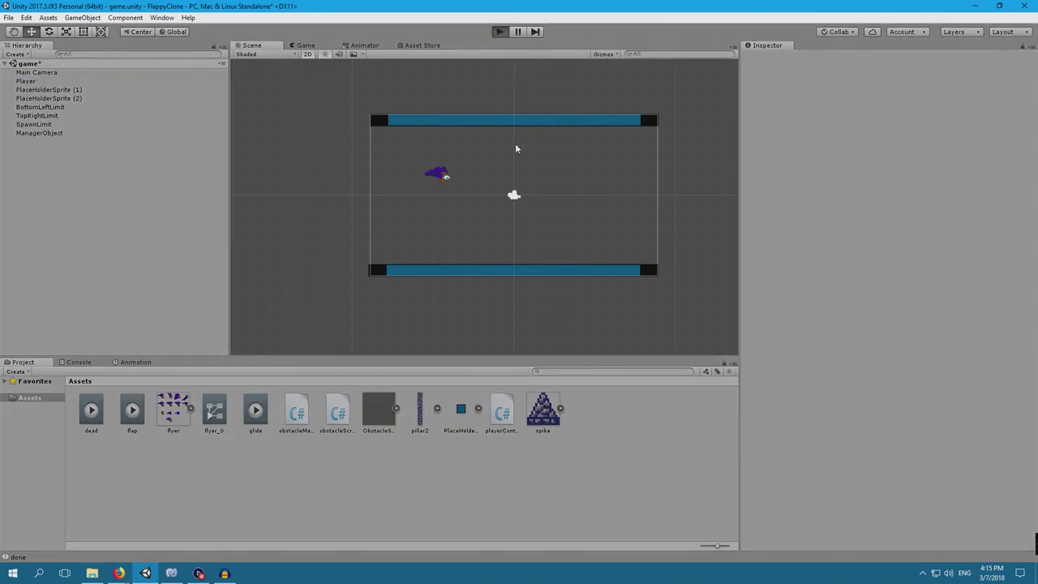
key("ctrl+p")
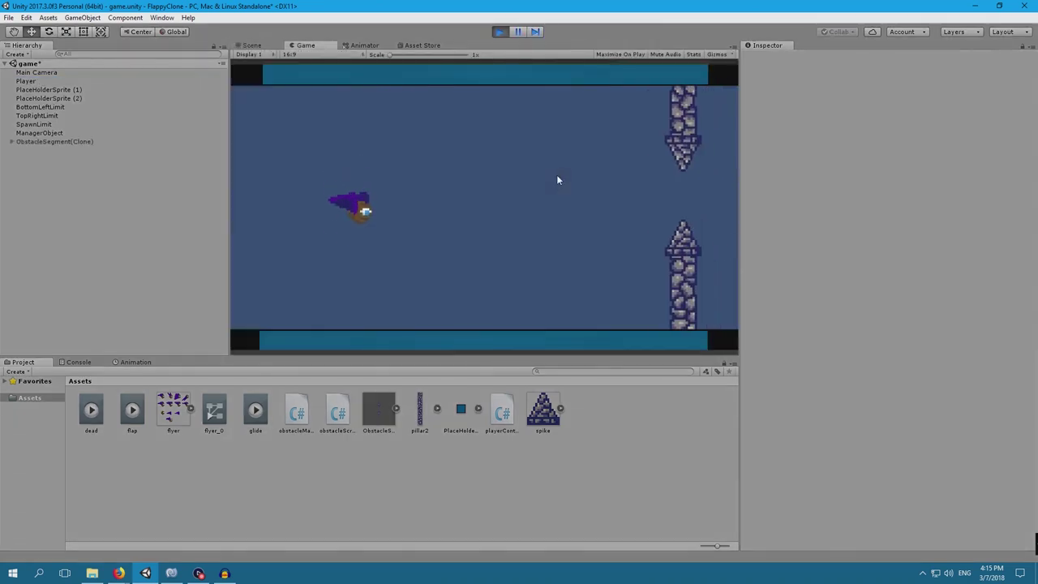
left_click(556, 174)
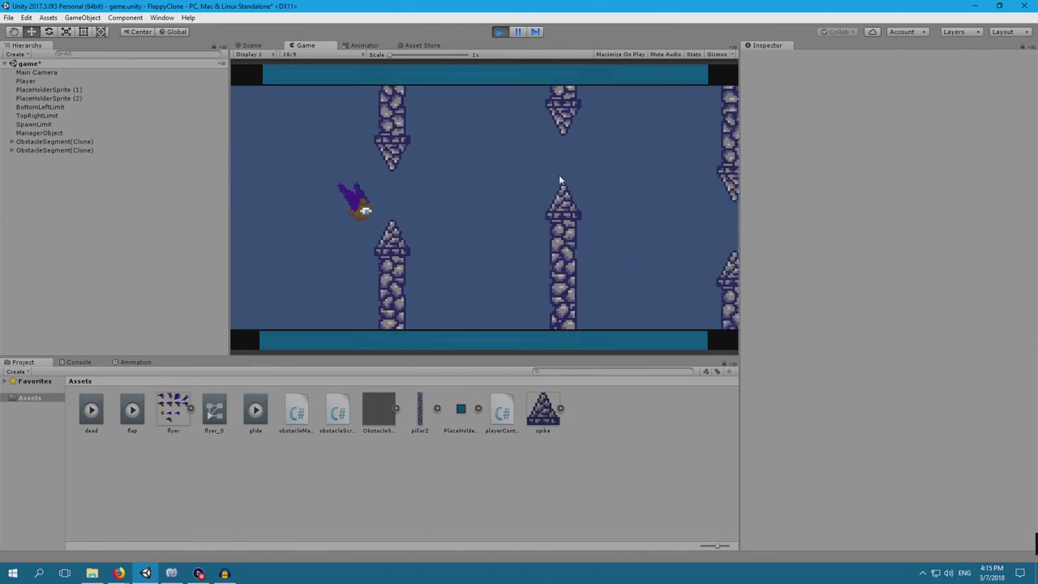
left_click(559, 174)
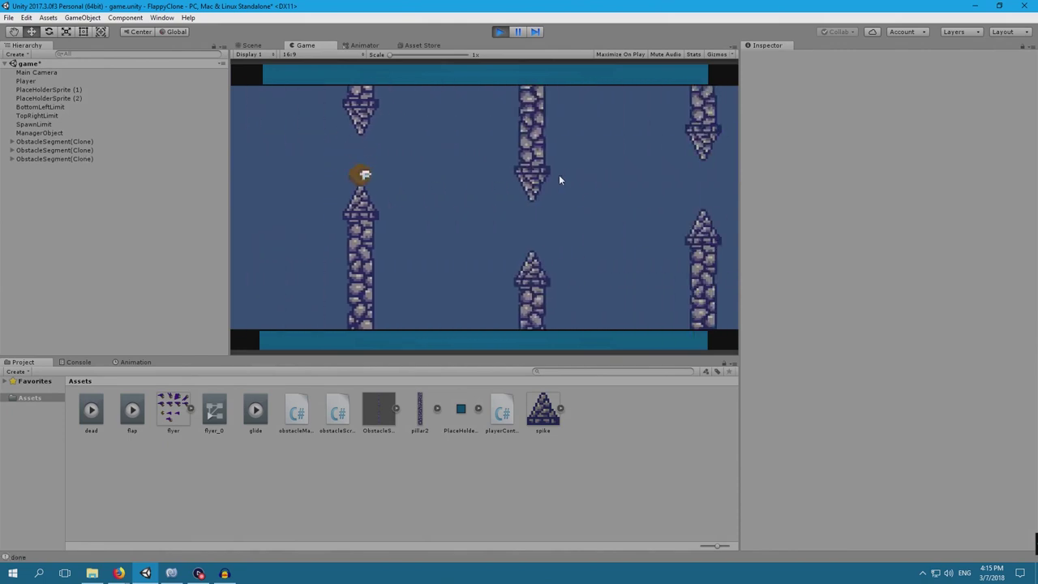
left_click(498, 32)
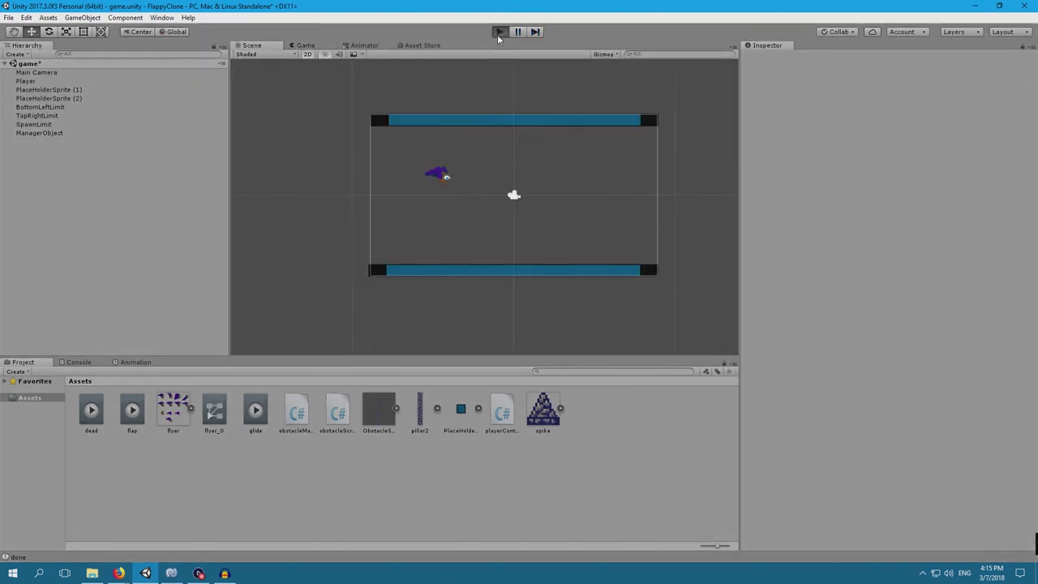
left_click(499, 32)
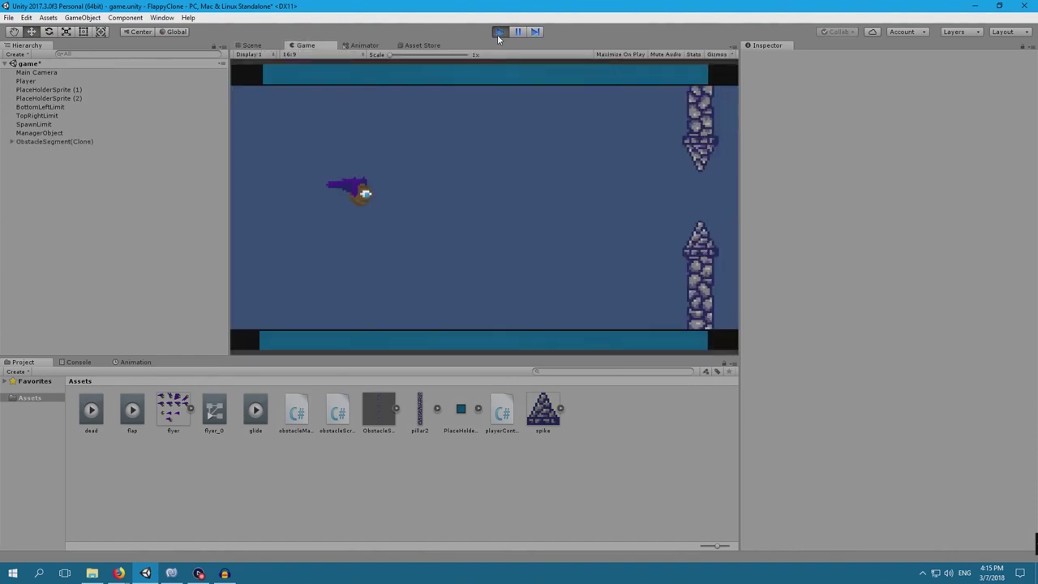
key("space")
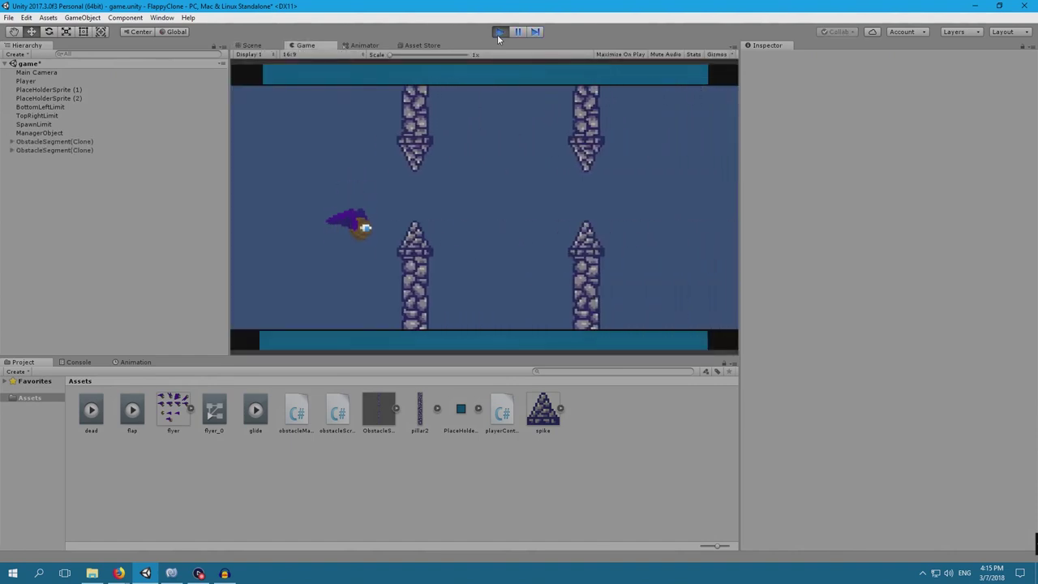
key("space")
key("space")
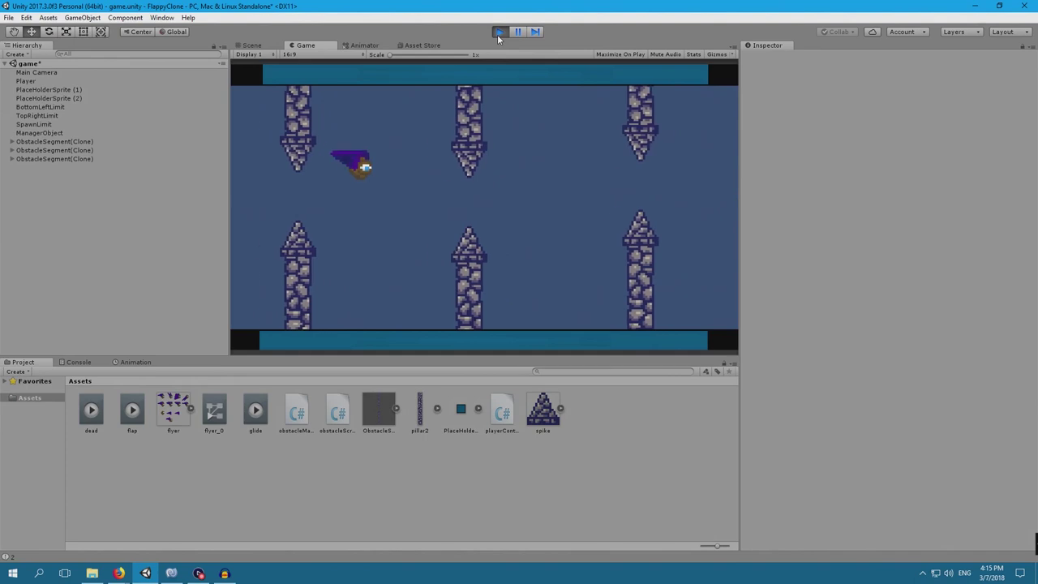
key("space")
key("space")
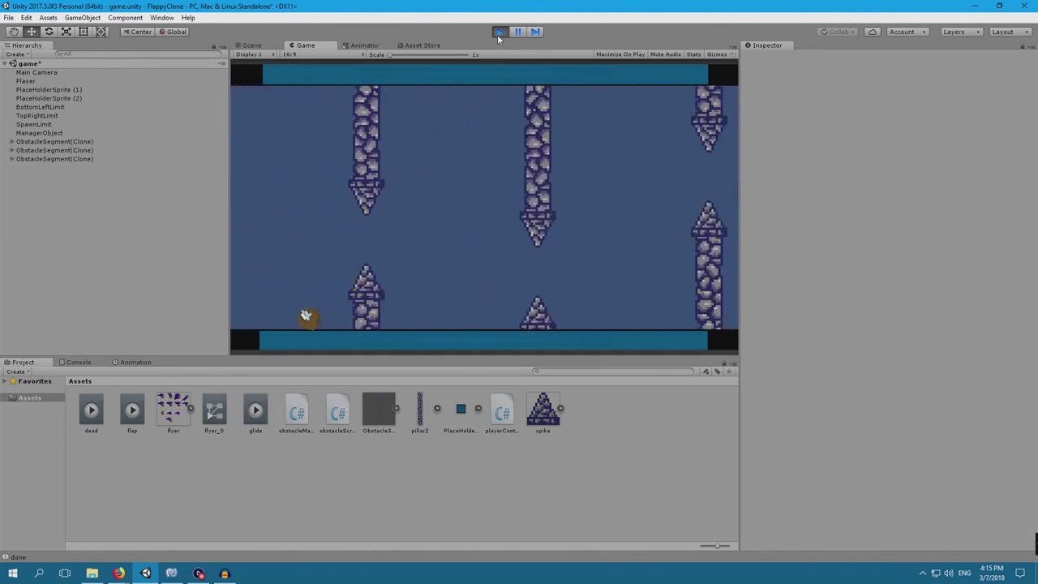
left_click(498, 31)
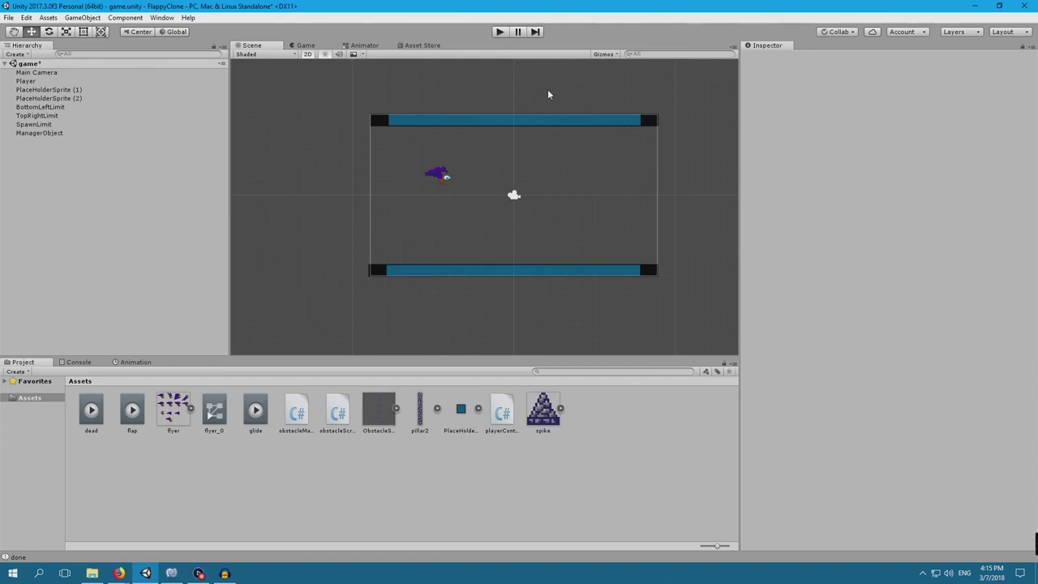